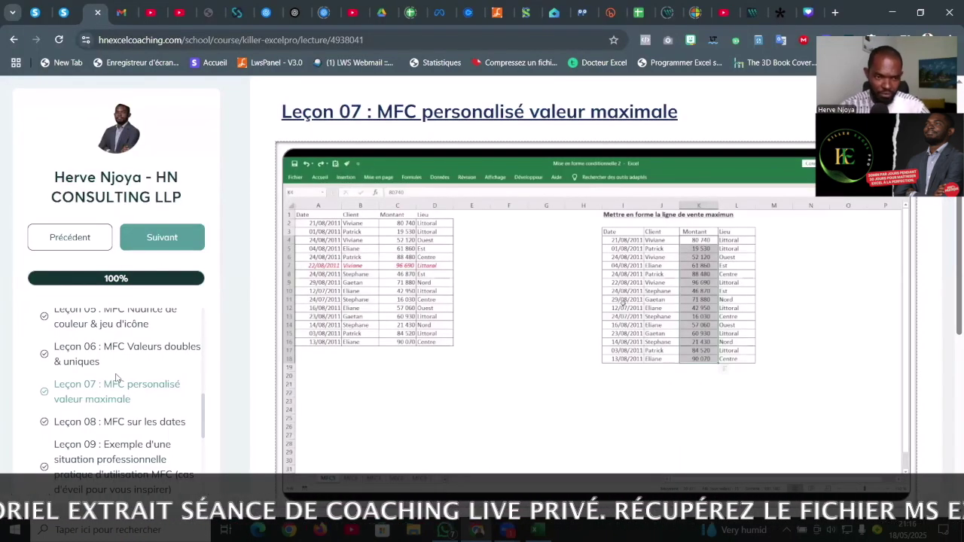
Review the lesson list of Module 04 on conditional formatting, including its quiz and the modules that follow
scroll(117, 378, "up", 1)
scroll(117, 379, "up", 1)
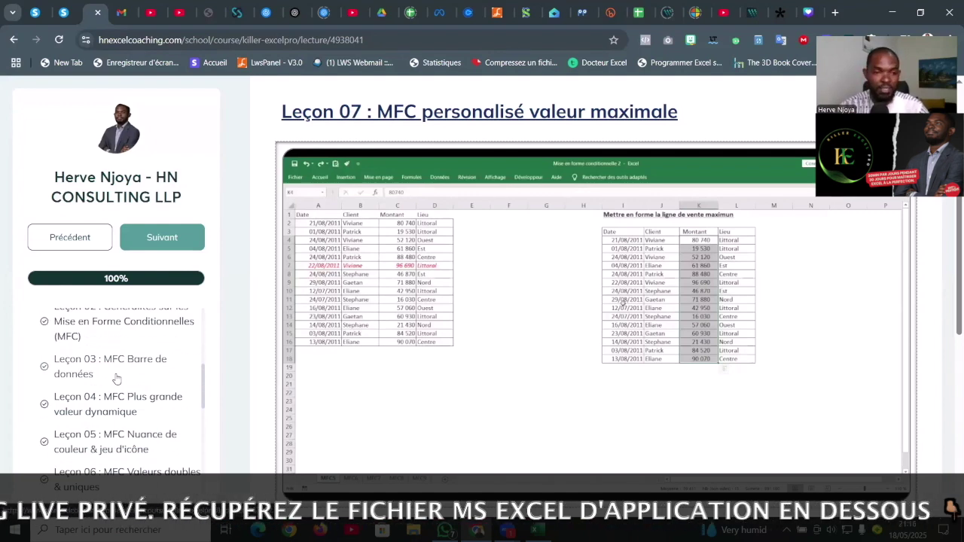
scroll(117, 379, "up", 3)
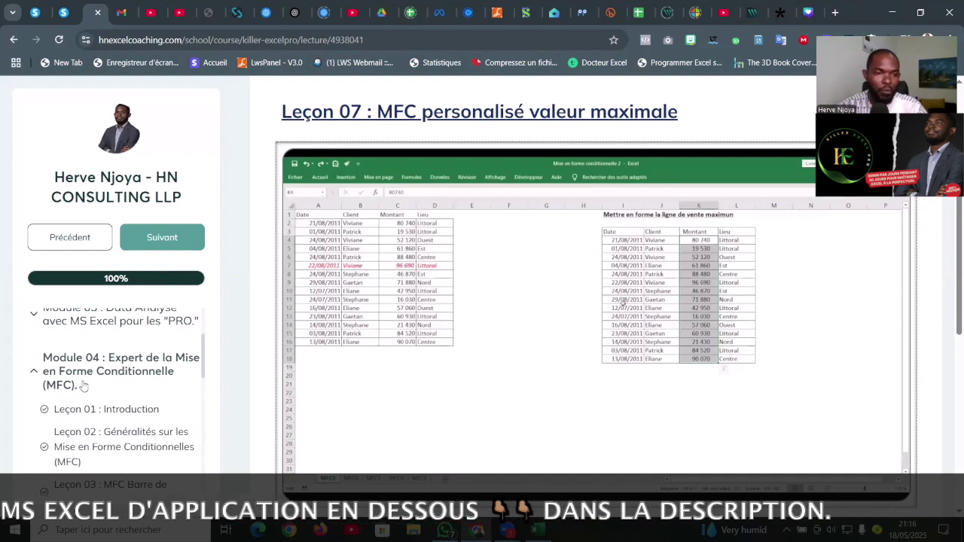
scroll(90, 382, "down", 1)
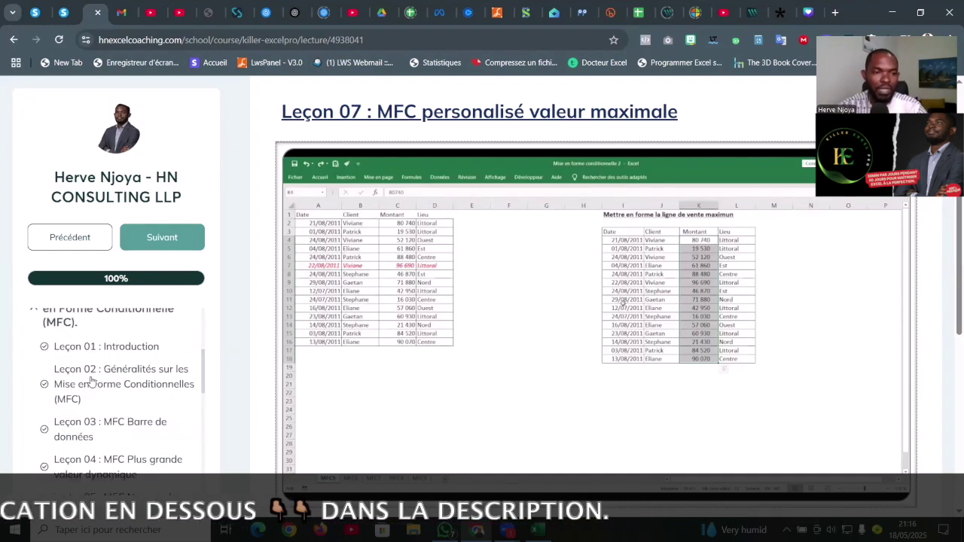
scroll(125, 373, "up", 1)
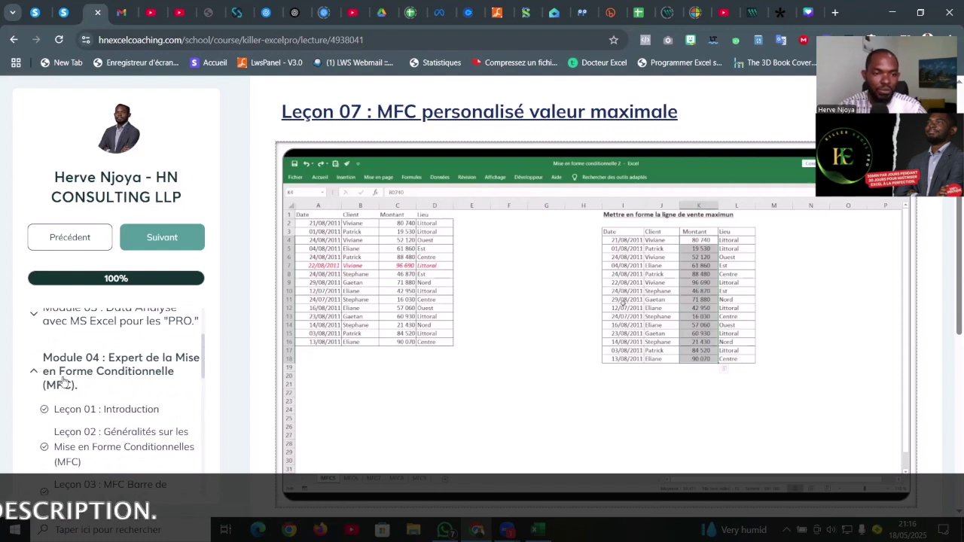
scroll(60, 380, "down", 5)
scroll(59, 386, "down", 2)
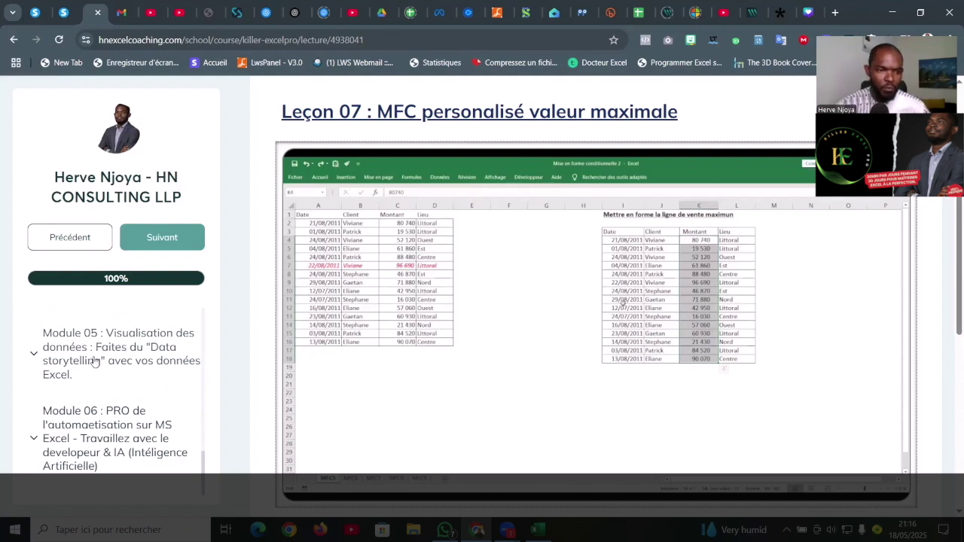
scroll(85, 373, "up", 2)
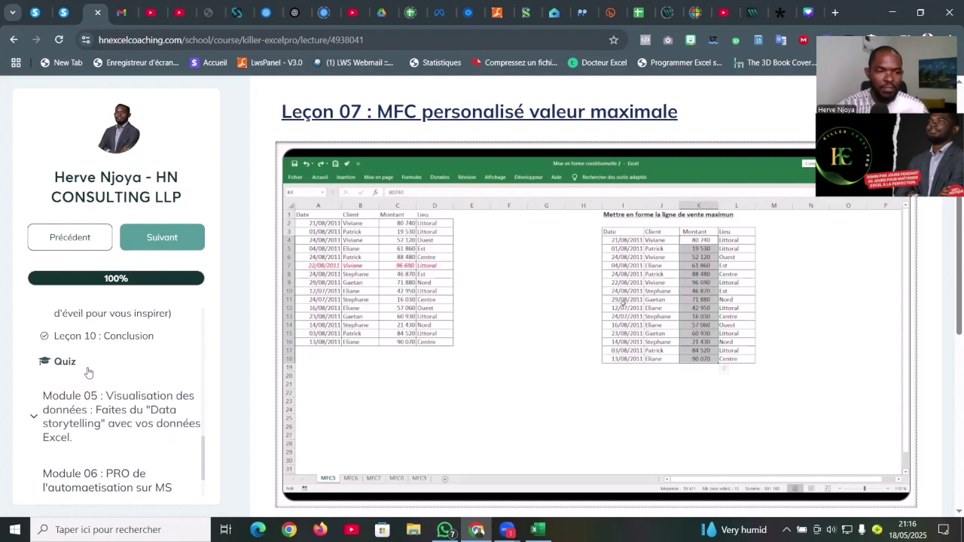
scroll(67, 373, "up", 1)
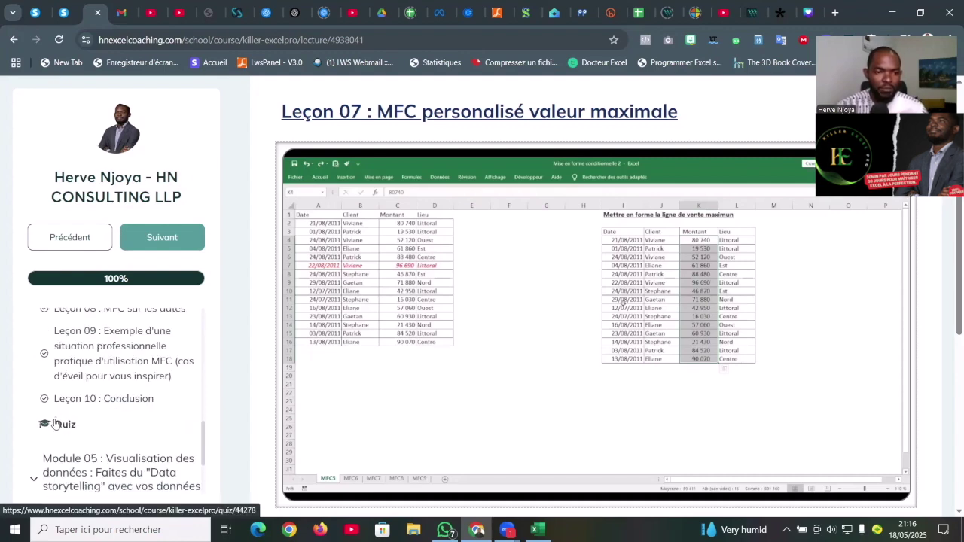
scroll(60, 415, "up", 5)
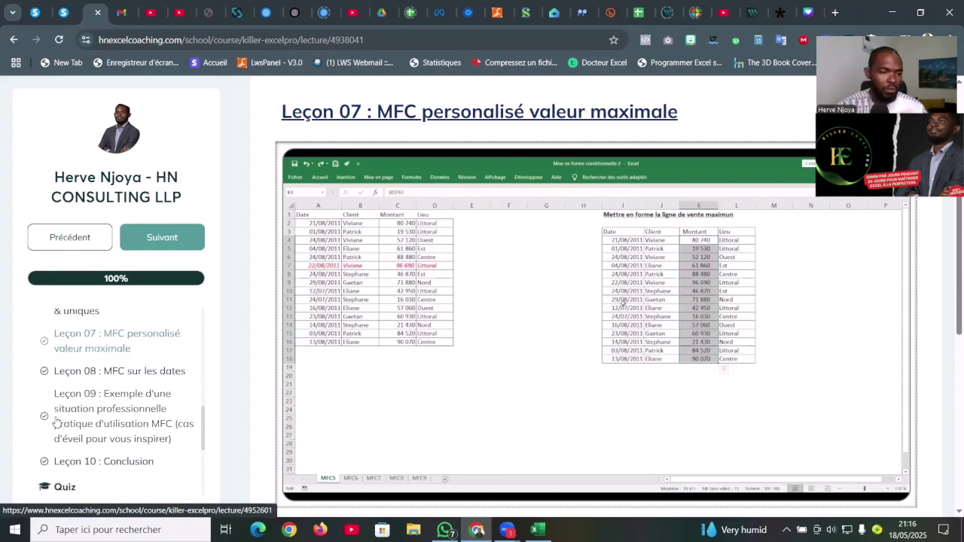
scroll(63, 408, "up", 3)
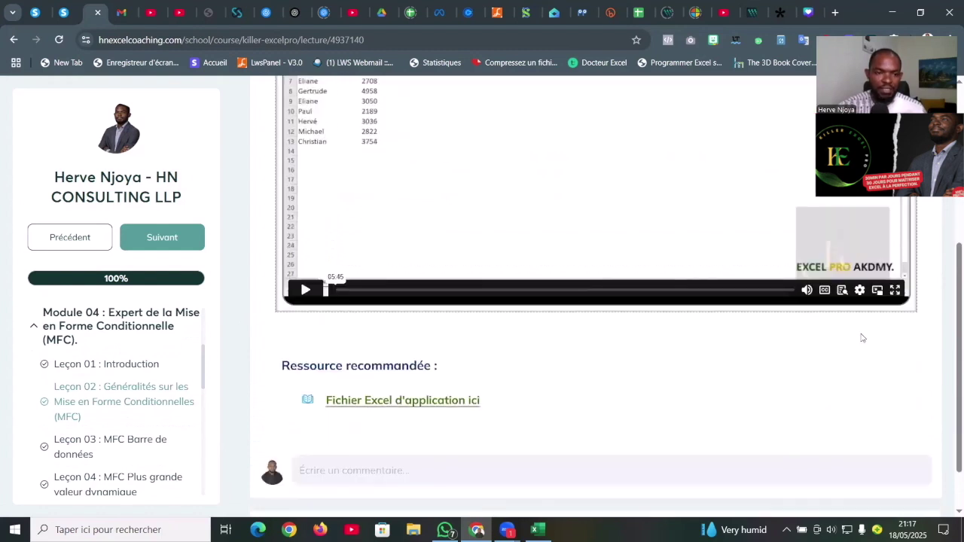
Open the Excel practice file of Leçon 02 and download it in Microsoft Excel (XLSX) format
left_click(340, 403)
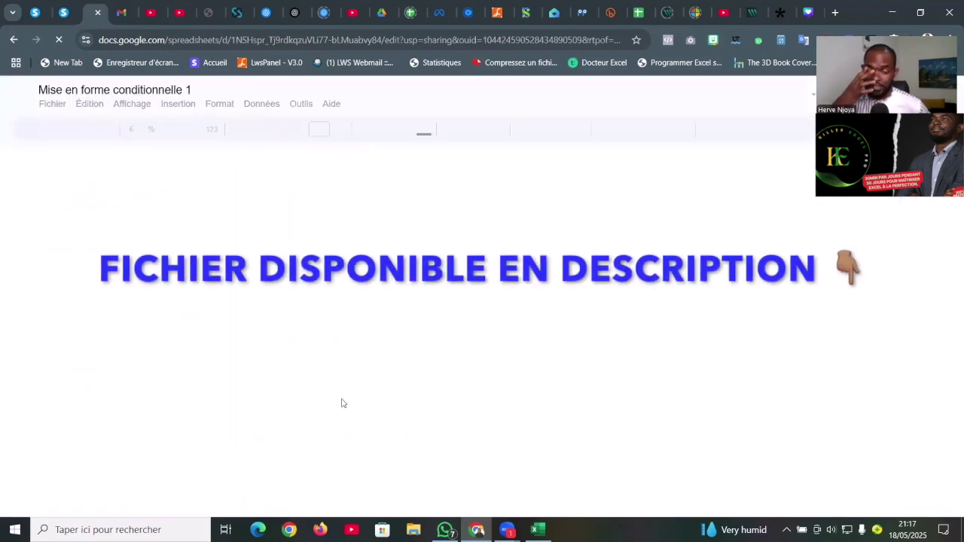
scroll(215, 455, "down", 3)
scroll(215, 456, "up", 3)
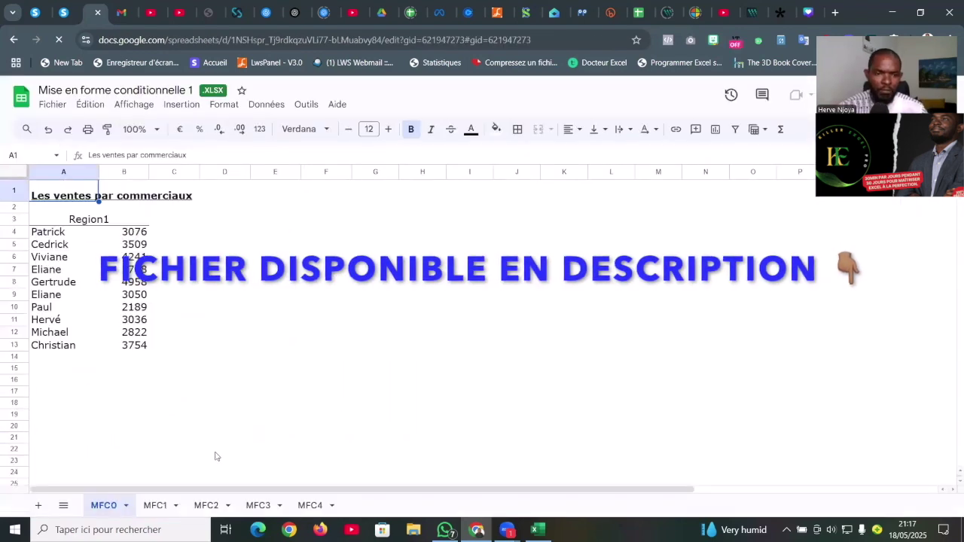
left_click(53, 105)
mouse_move(188, 277)
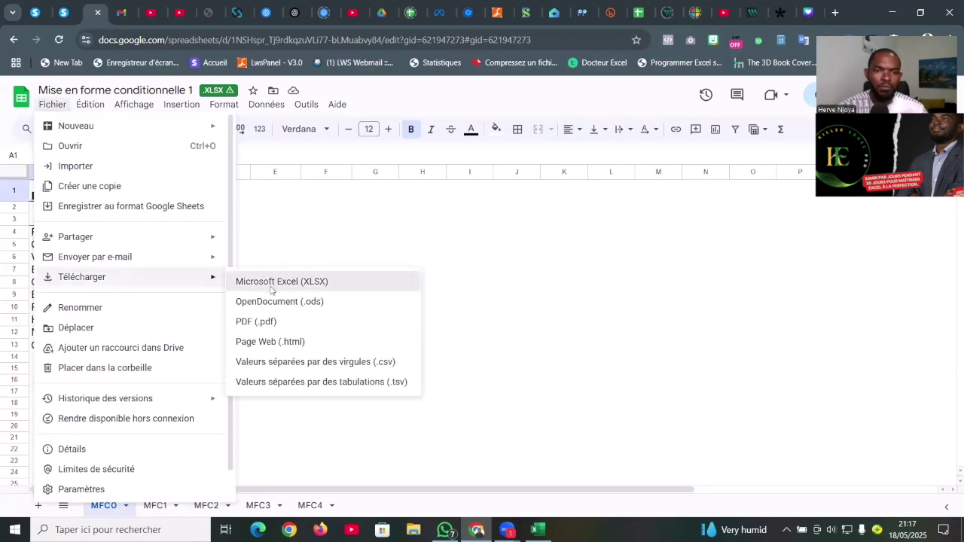
left_click(271, 289)
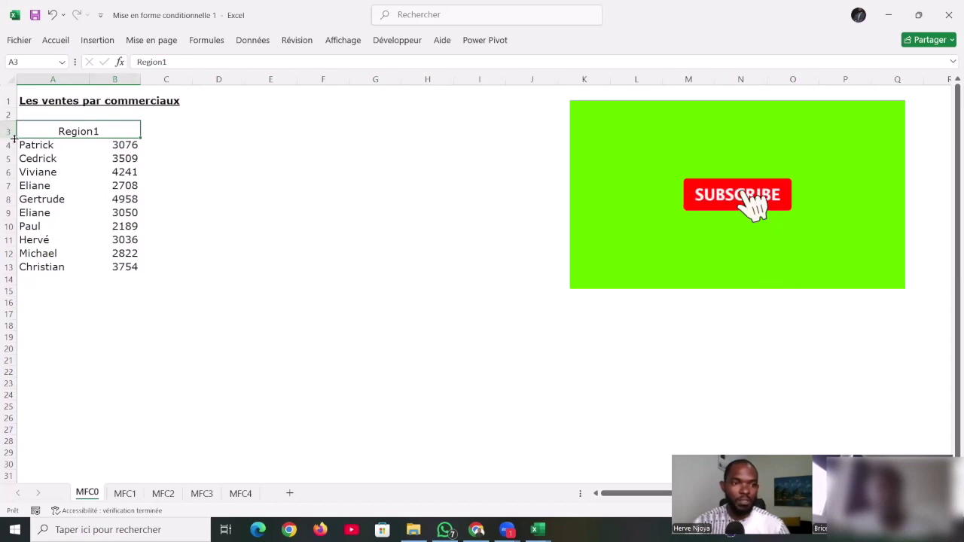
In the downloaded workbook in Excel, slightly reduce row 3's height and review the names and amounts in the Region1 sales table
left_click_drag(10, 138, 13, 137)
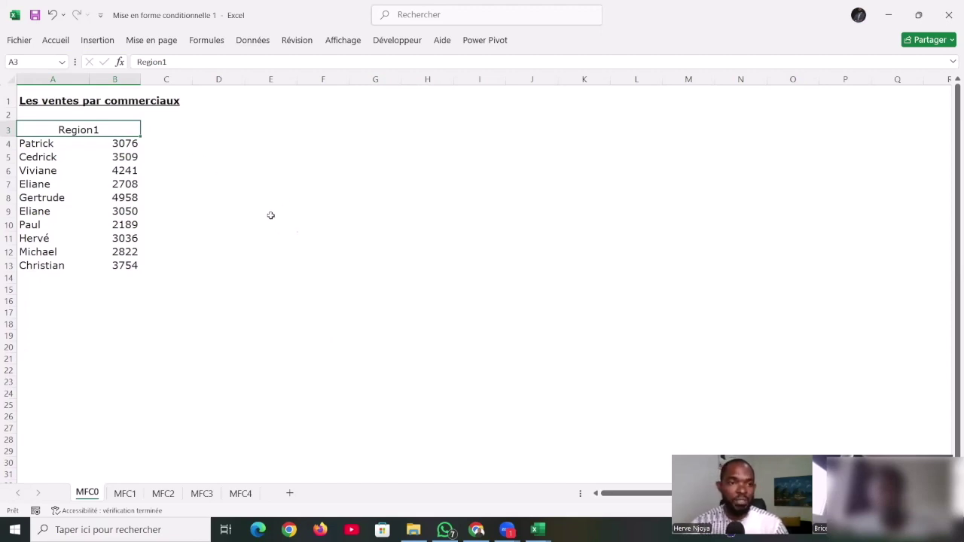
left_click(57, 158)
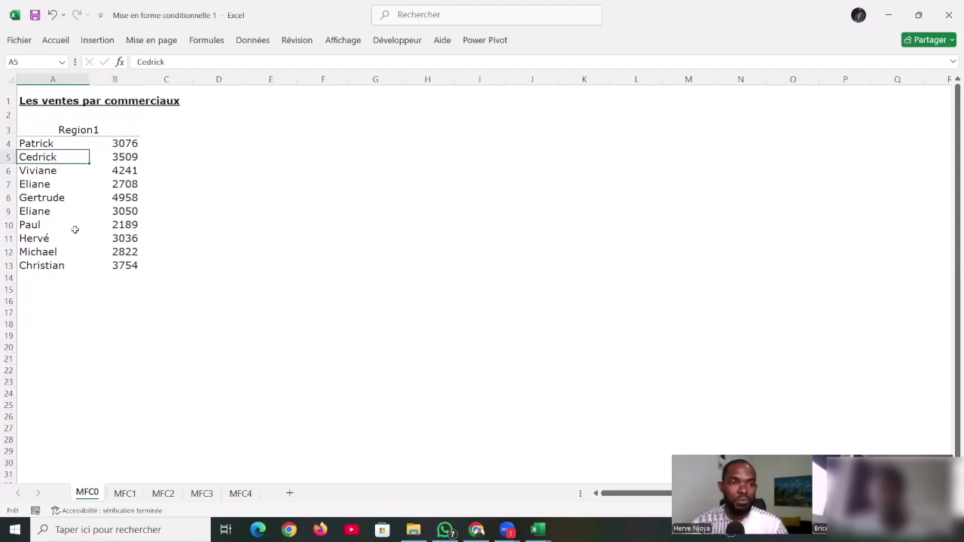
left_click(50, 130)
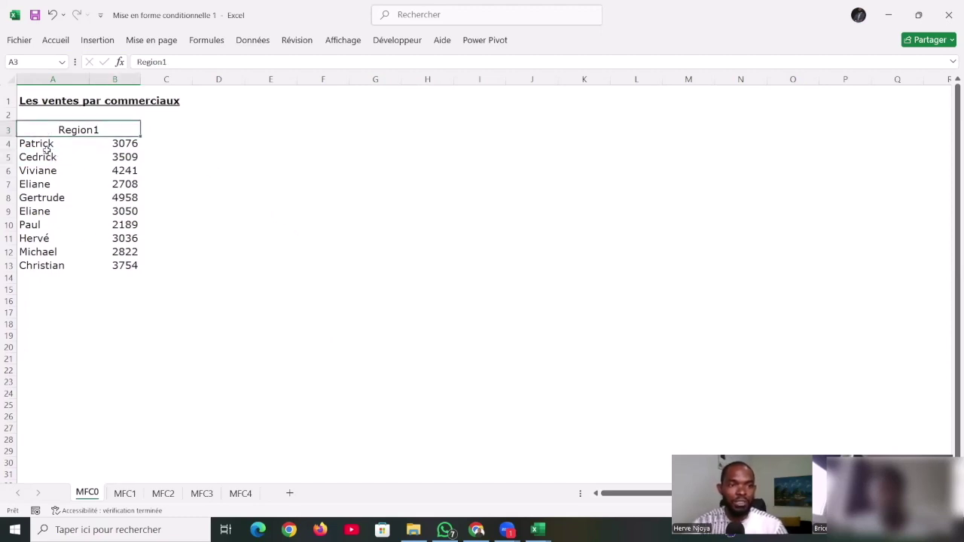
left_click(47, 143)
left_click_drag(112, 144, 120, 269)
left_click(50, 211)
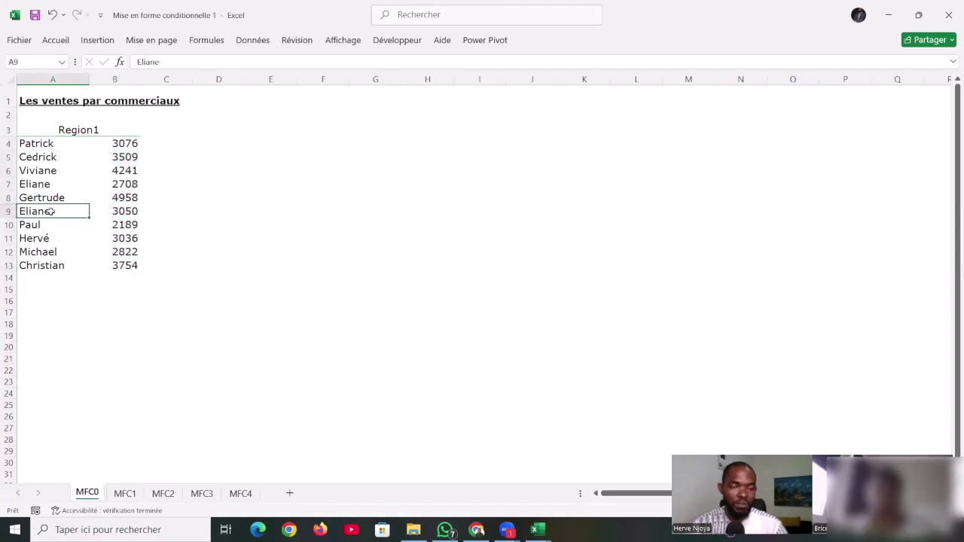
left_click(120, 143)
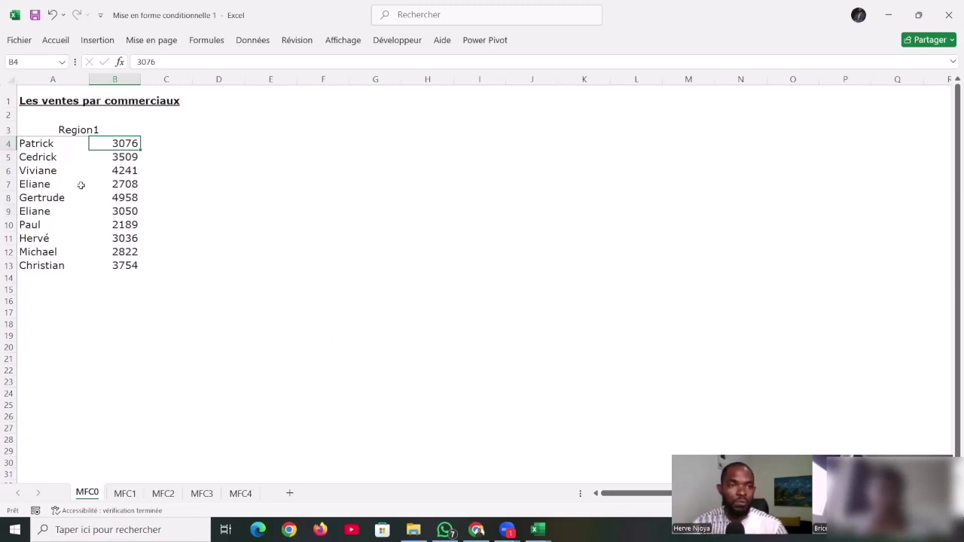
Examine the conditional formatting options: highlighting rules, top/bottom rules, data bars, color scales, icon sets, and creating or clearing rules
left_click(61, 40)
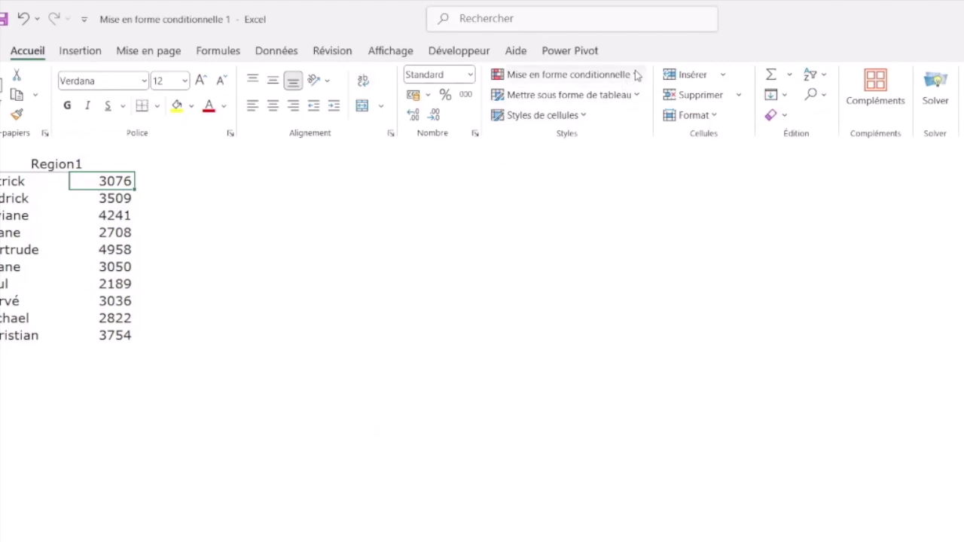
left_click(637, 75)
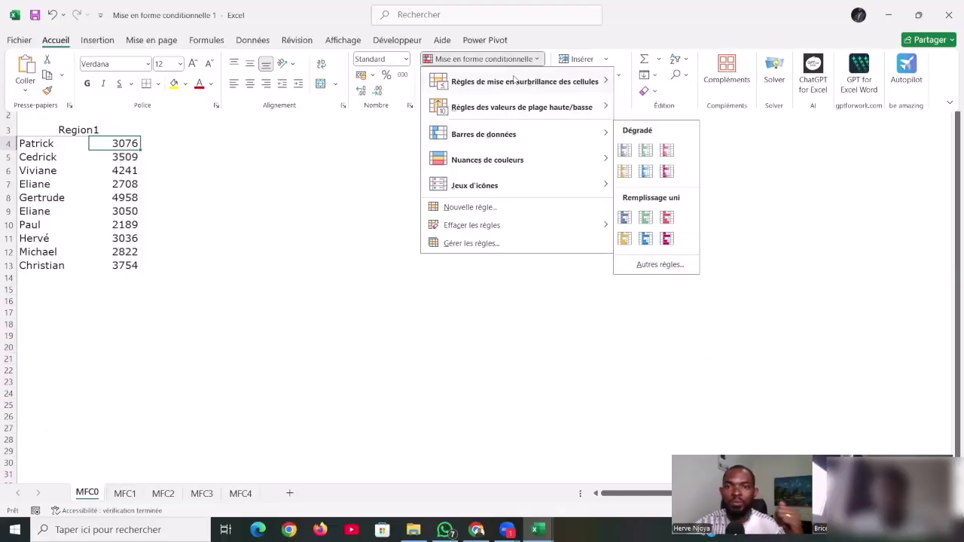
mouse_move(523, 109)
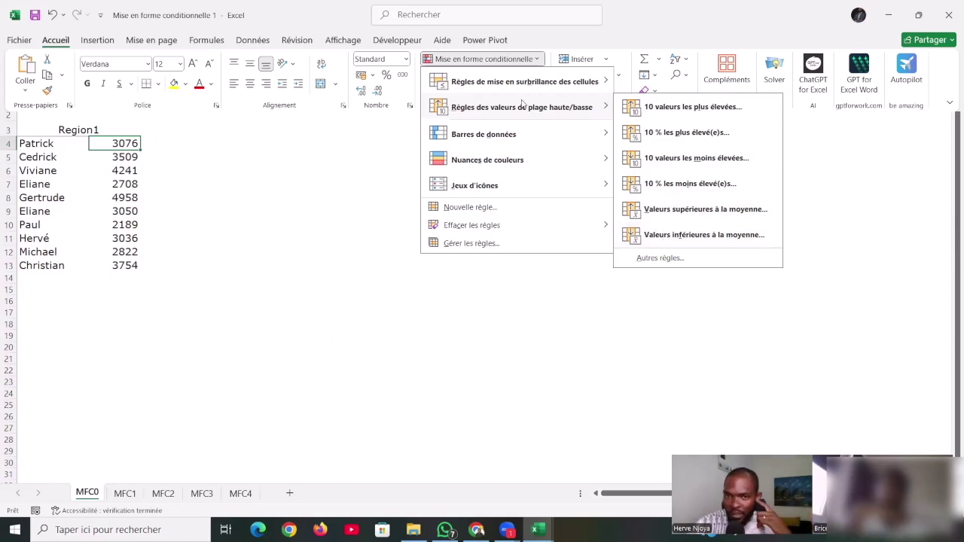
mouse_move(537, 142)
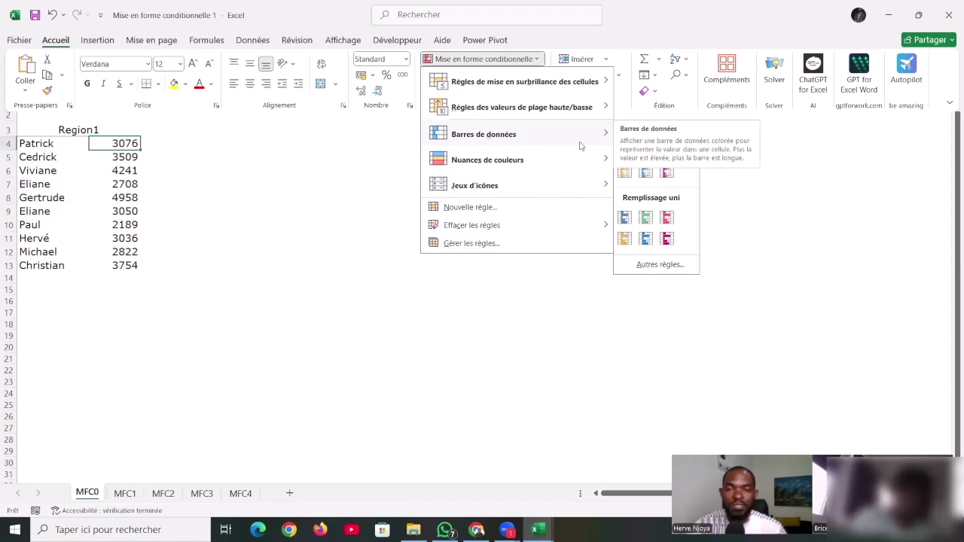
mouse_move(575, 166)
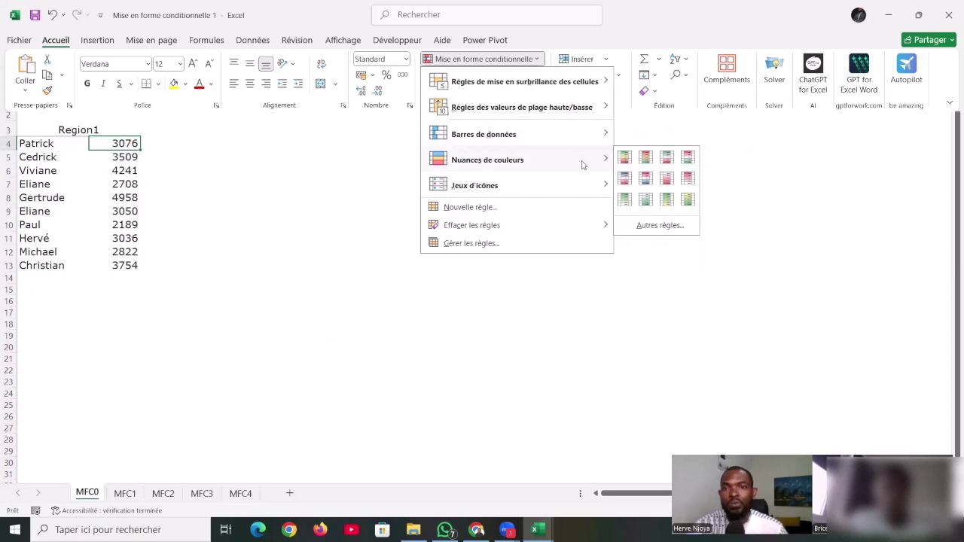
mouse_move(589, 189)
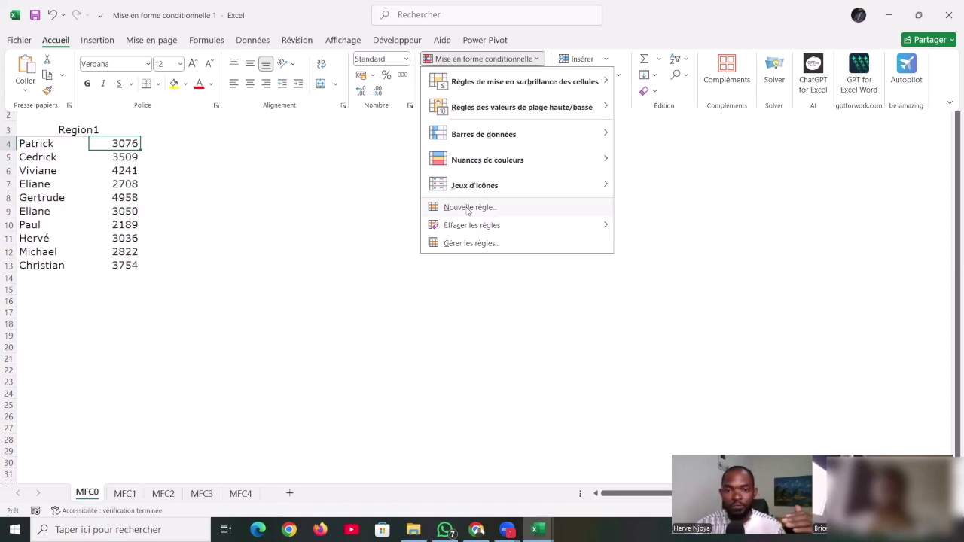
mouse_move(465, 228)
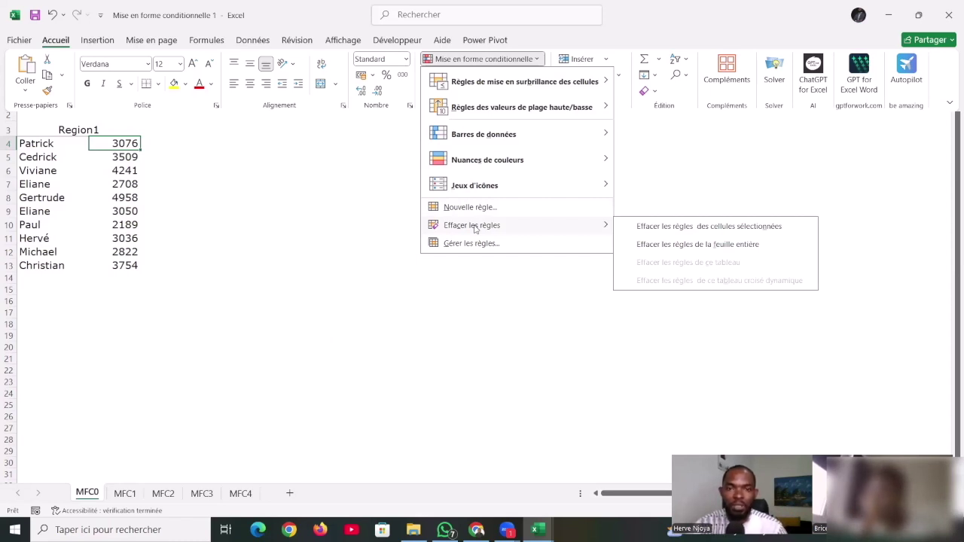
left_click(246, 236)
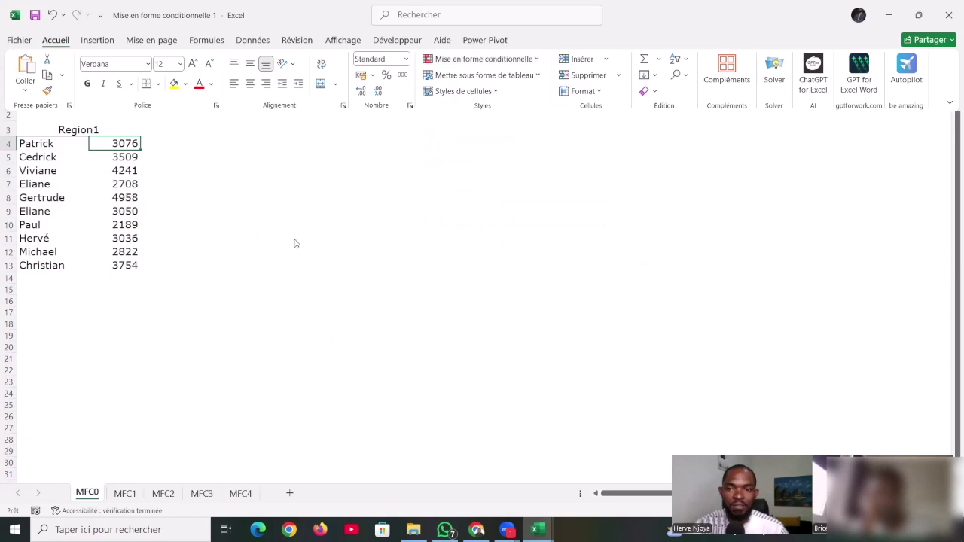
Check the conditional formatting rules manager for the sales amounts in B4:B13 and close it without adding a rule
left_click_drag(114, 148, 120, 268)
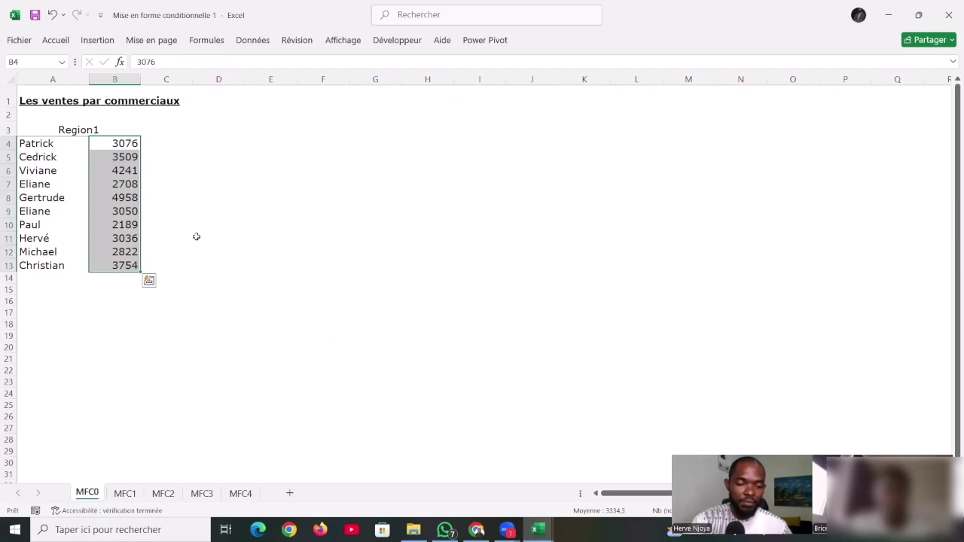
key("alt+o")
key("d")
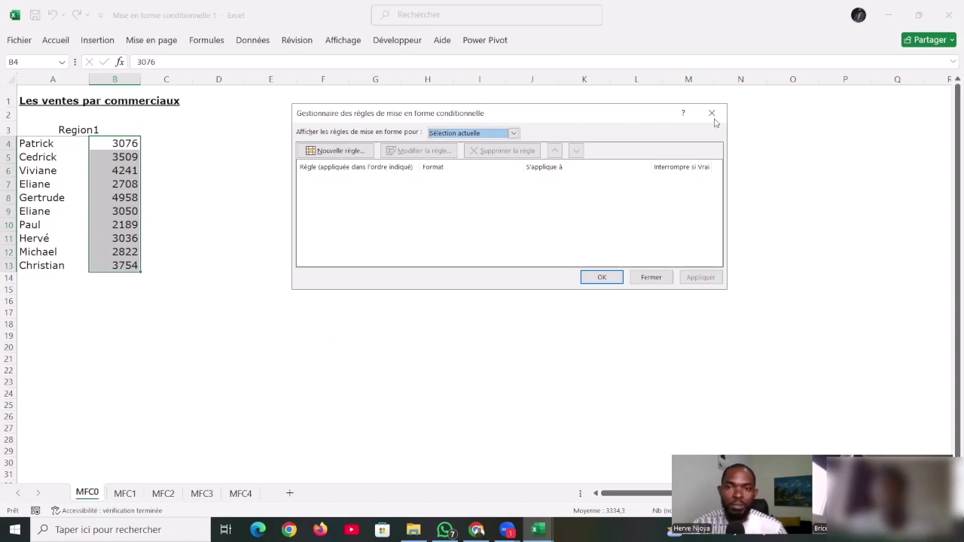
key("Escape")
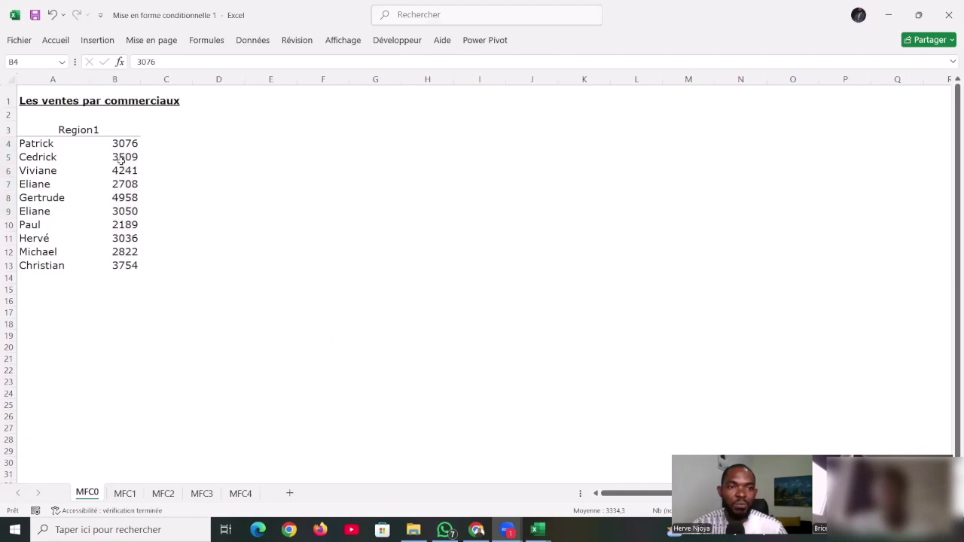
Start a Greater Than highlighting rule for the sales amounts in B4:B13 with a threshold of 3500
key("ctrl+shift+Down")
left_click(56, 41)
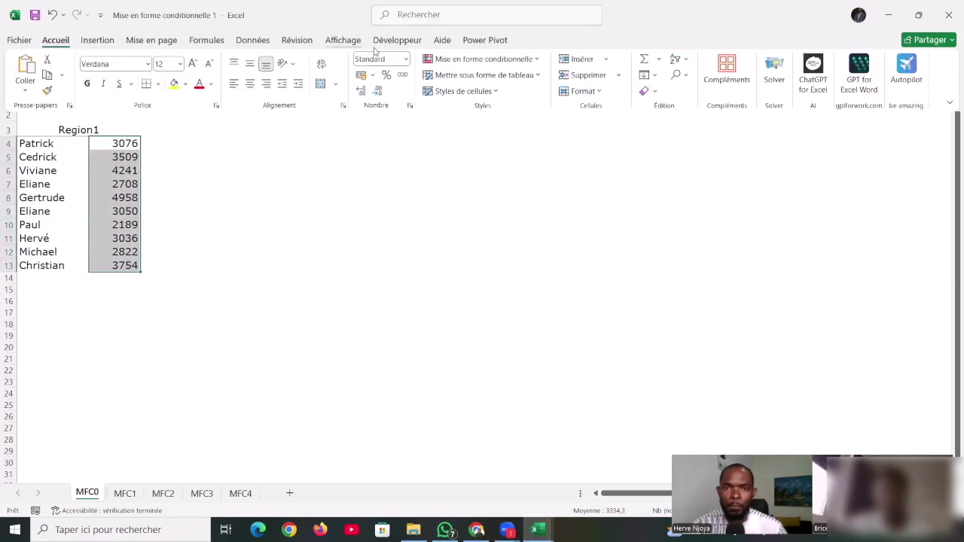
left_click(532, 58)
mouse_move(538, 83)
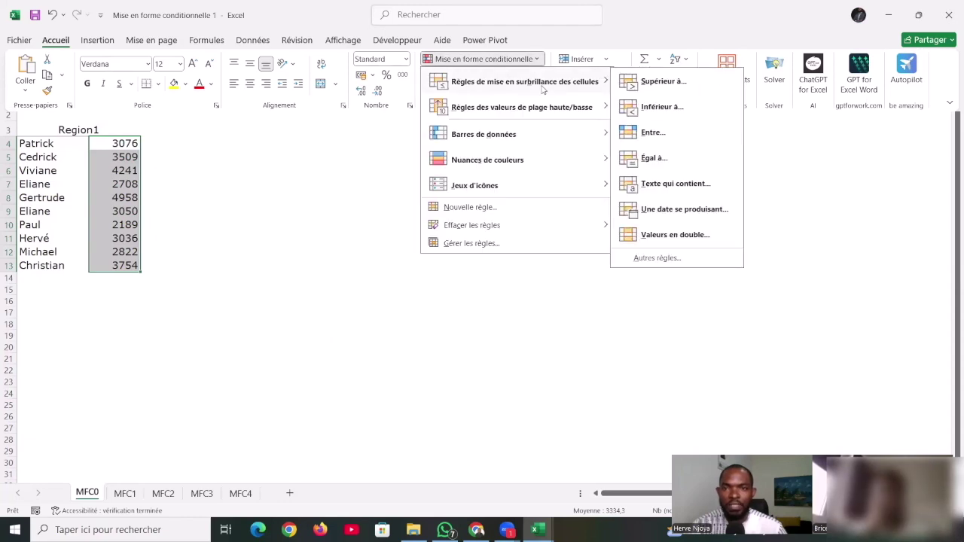
left_click(644, 87)
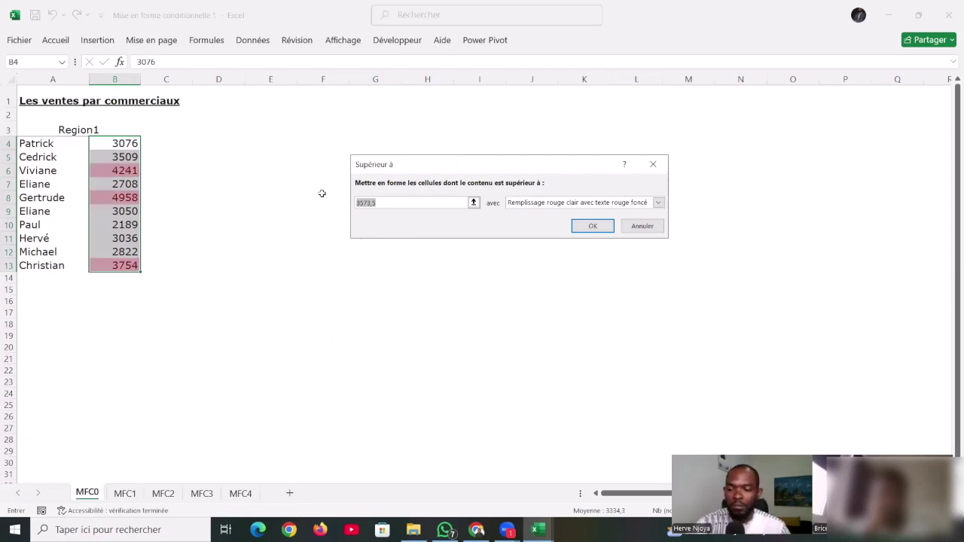
type("3500")
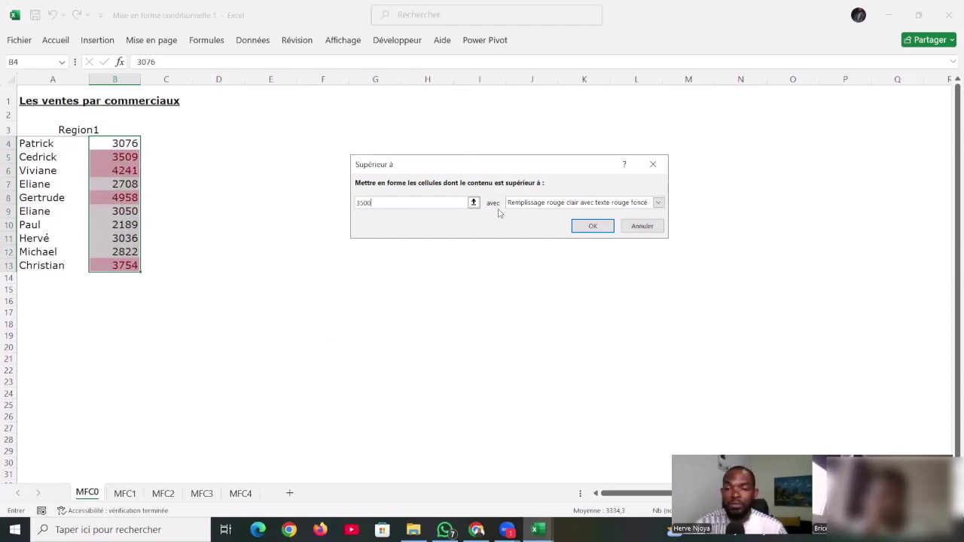
Look through the rule's preset formats and try the yellow fill with dark yellow text
left_click(658, 202)
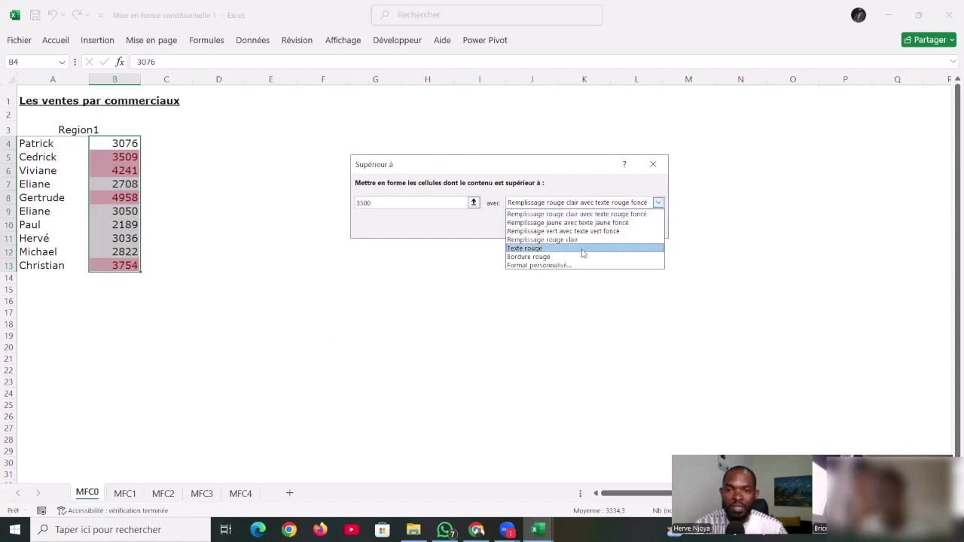
left_click(659, 209)
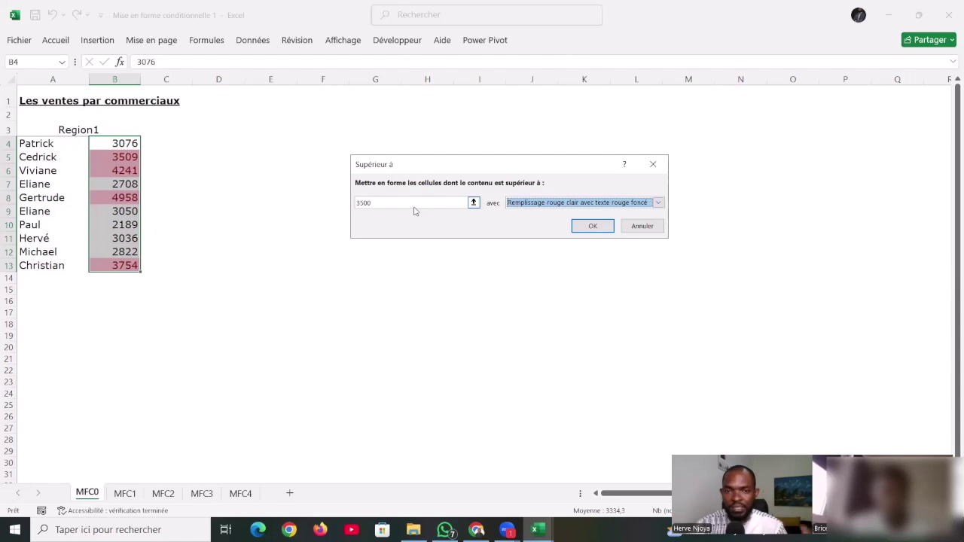
left_click(658, 203)
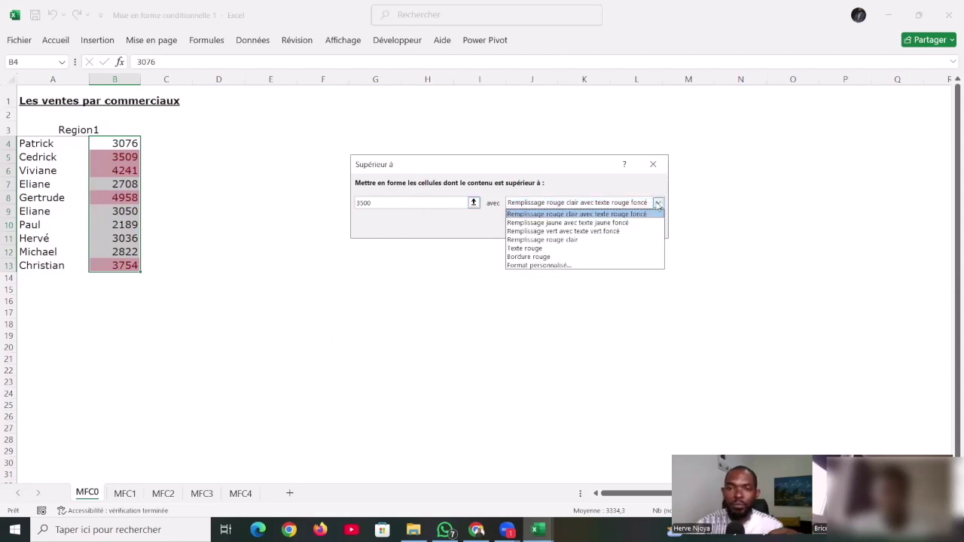
left_click(614, 223)
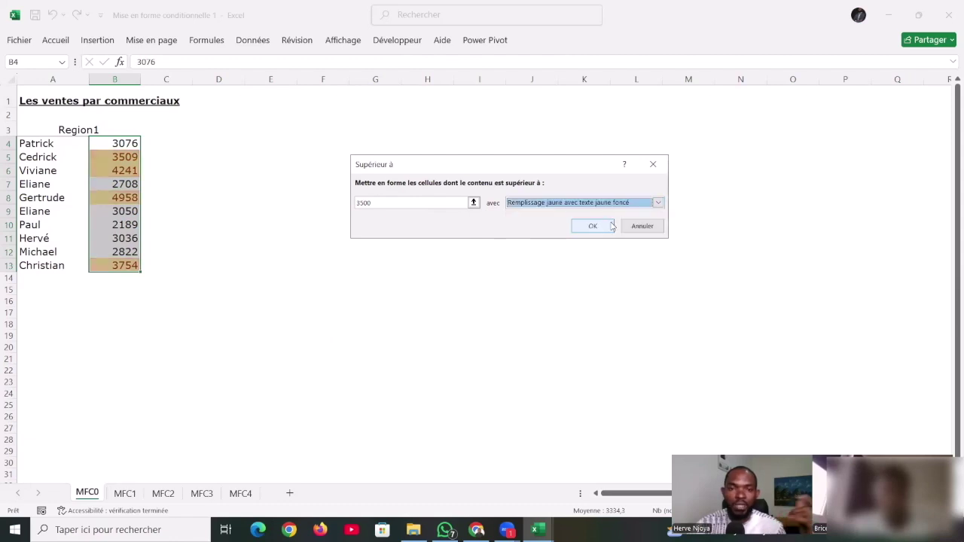
Give the rule a custom format with bold blue text and no strikethrough, and apply it to the sales amounts
left_click(658, 203)
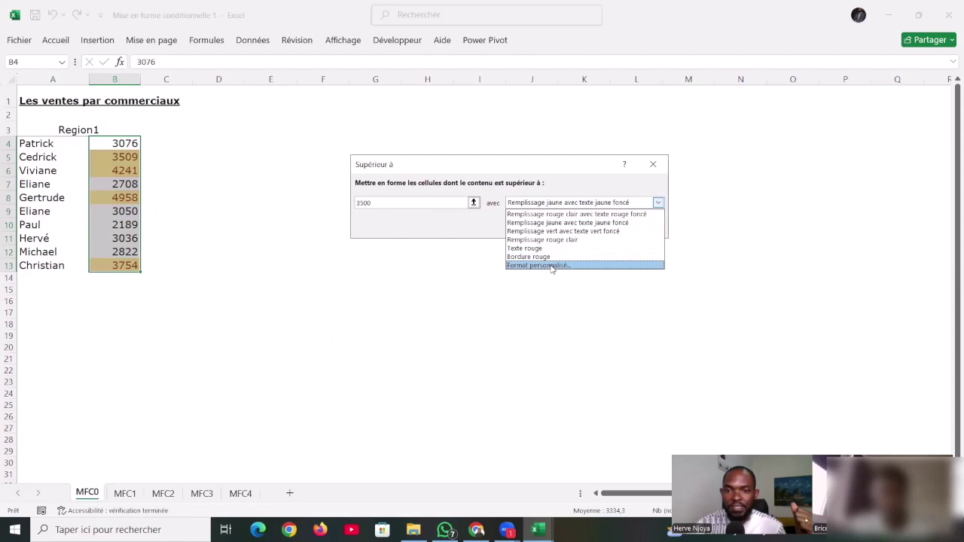
left_click(552, 266)
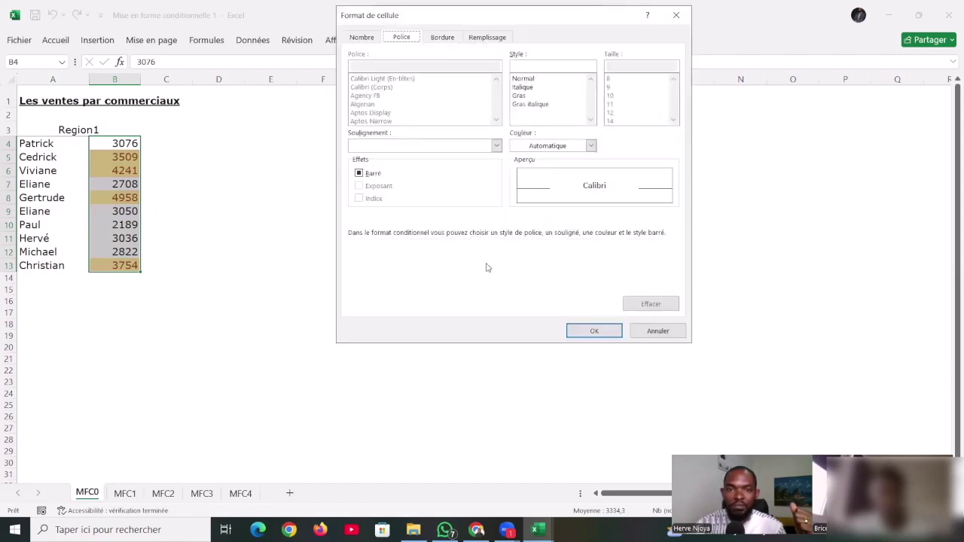
left_click(520, 95)
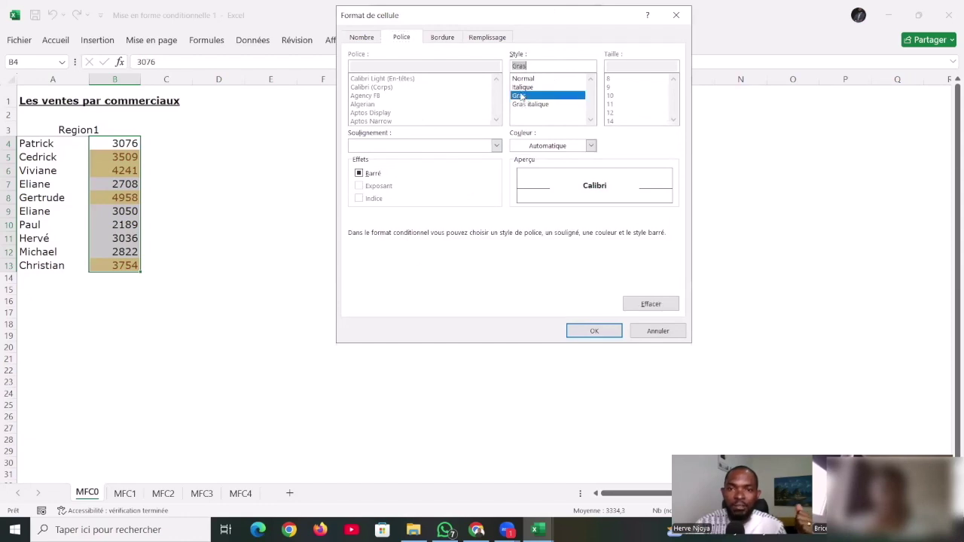
left_click(590, 146)
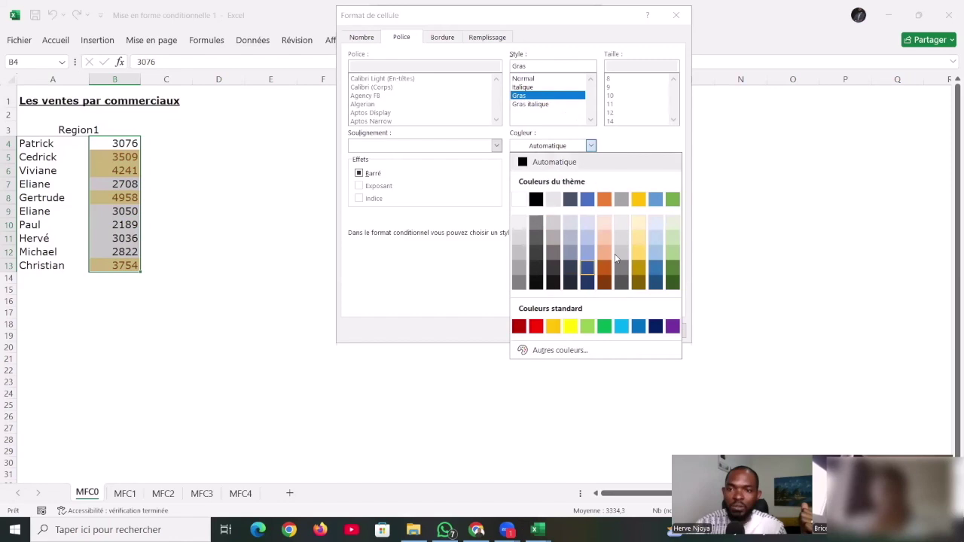
left_click(586, 199)
left_click(358, 173)
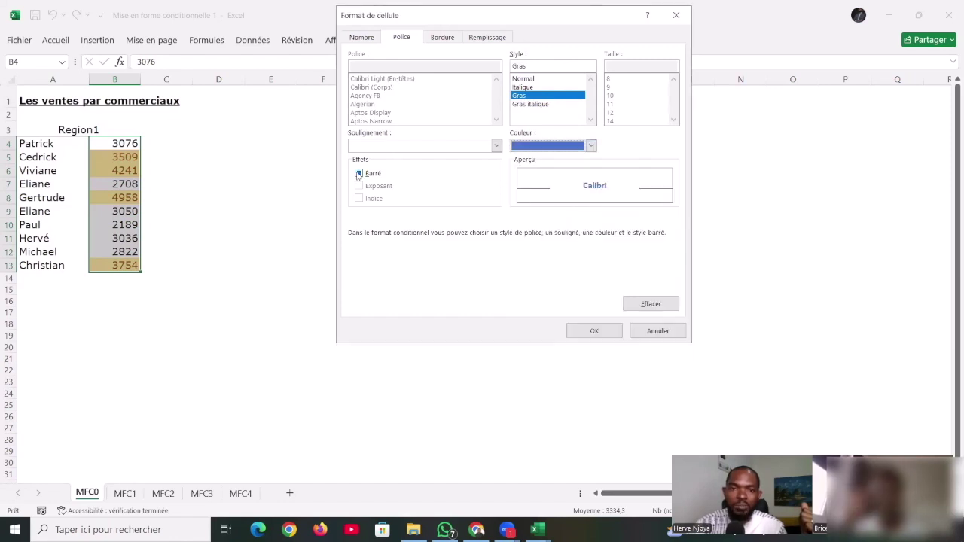
left_click(358, 173)
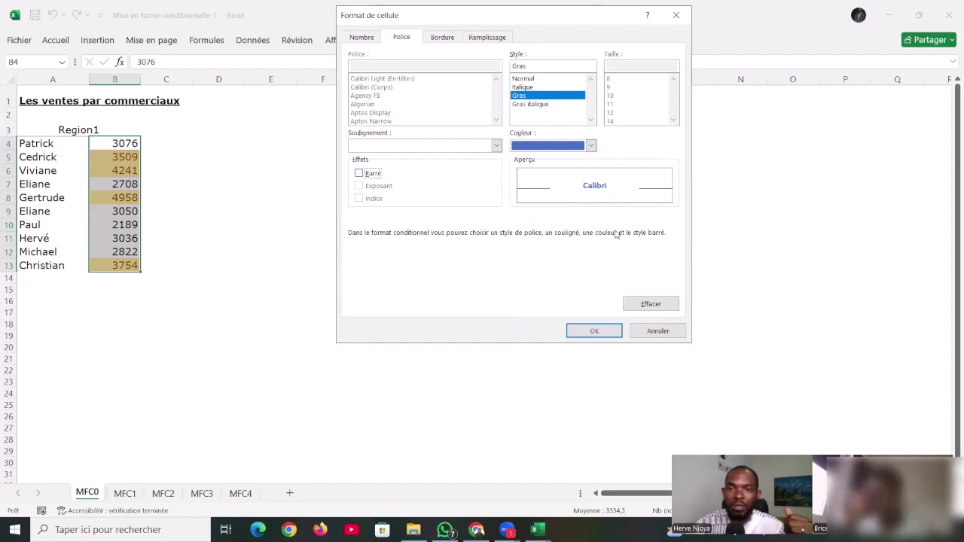
left_click(605, 332)
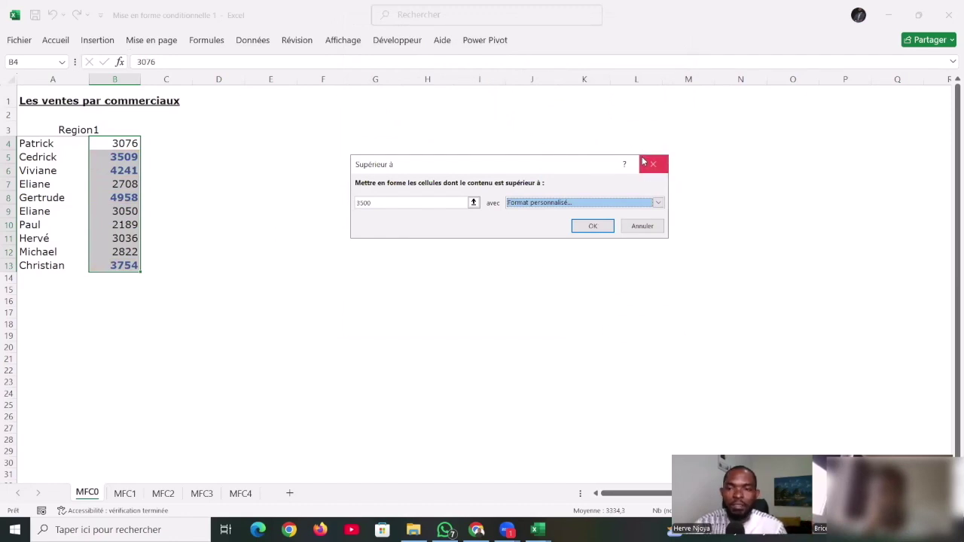
left_click(593, 226)
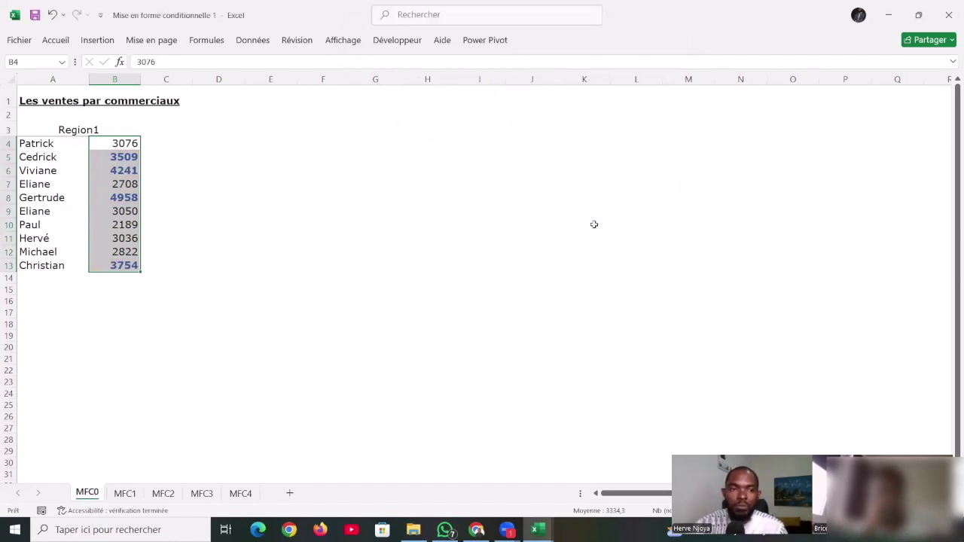
left_click(174, 171)
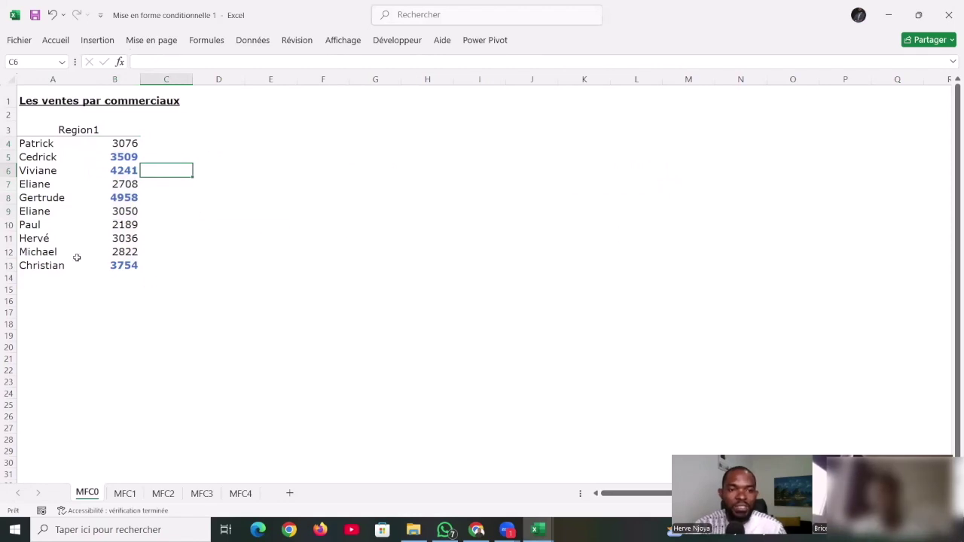
Test the rule twice by entering 4000 as the sales amount in B11 and undoing the entry each time
left_click(125, 238)
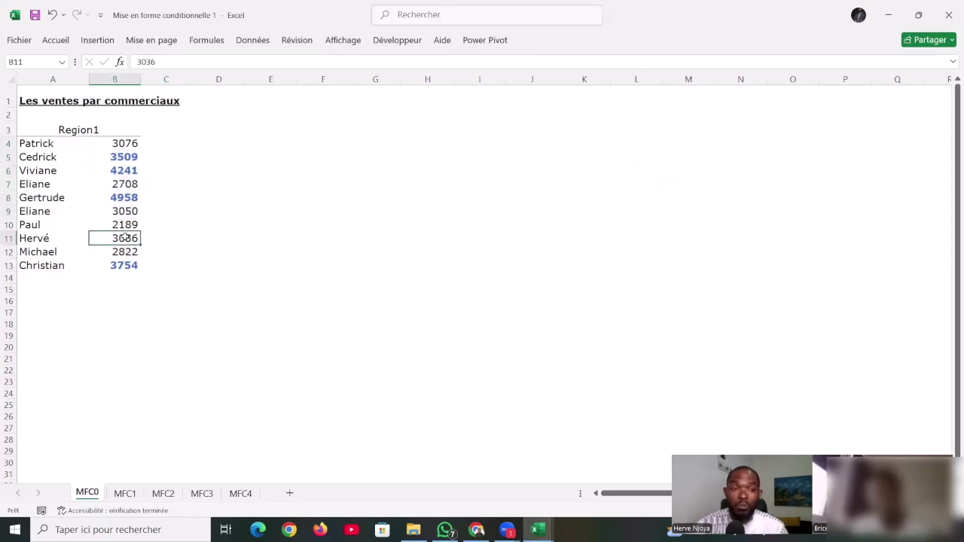
type("400")
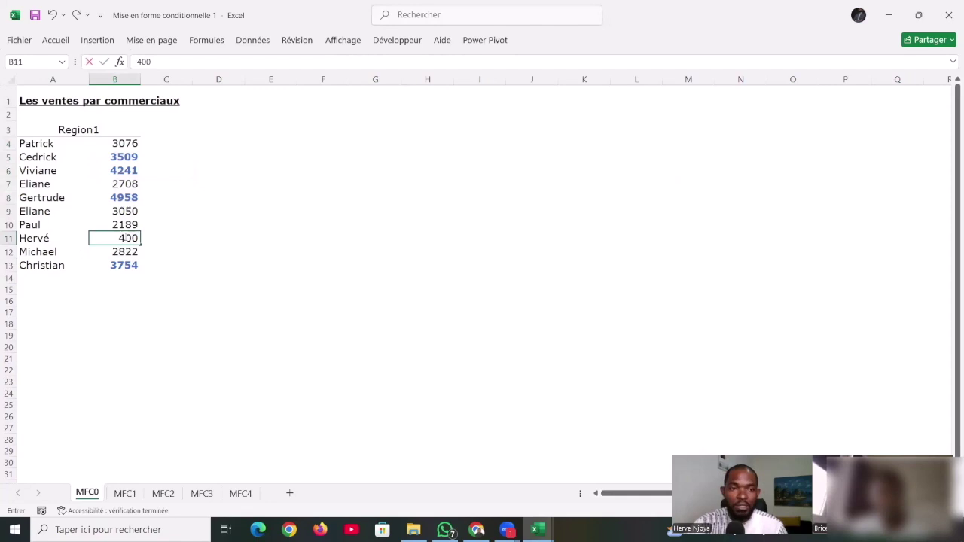
type("0")
key("Return")
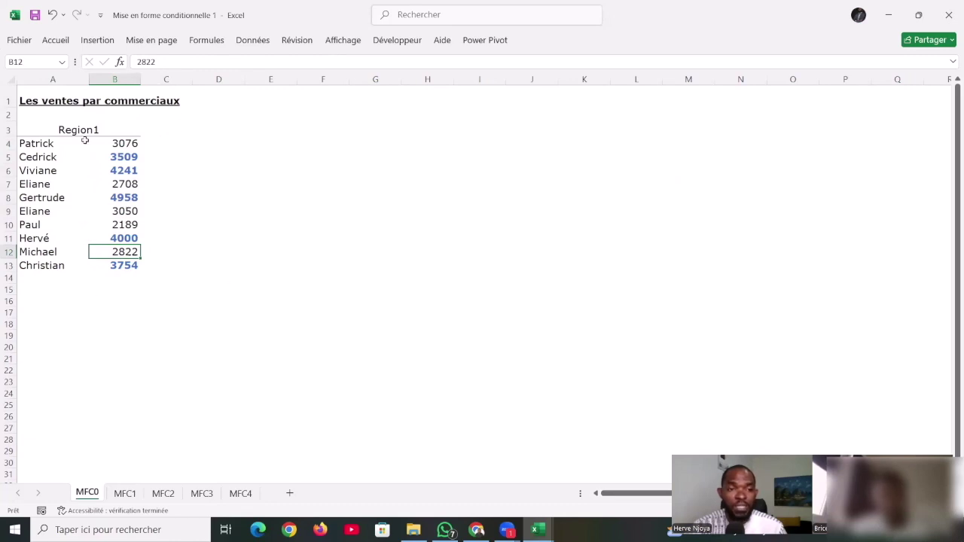
left_click(52, 15)
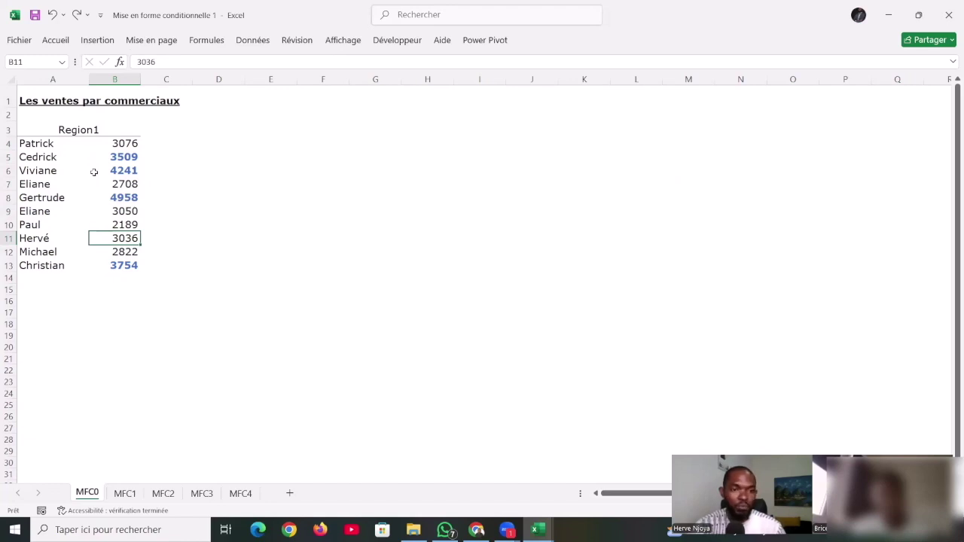
type("4000")
key("Return")
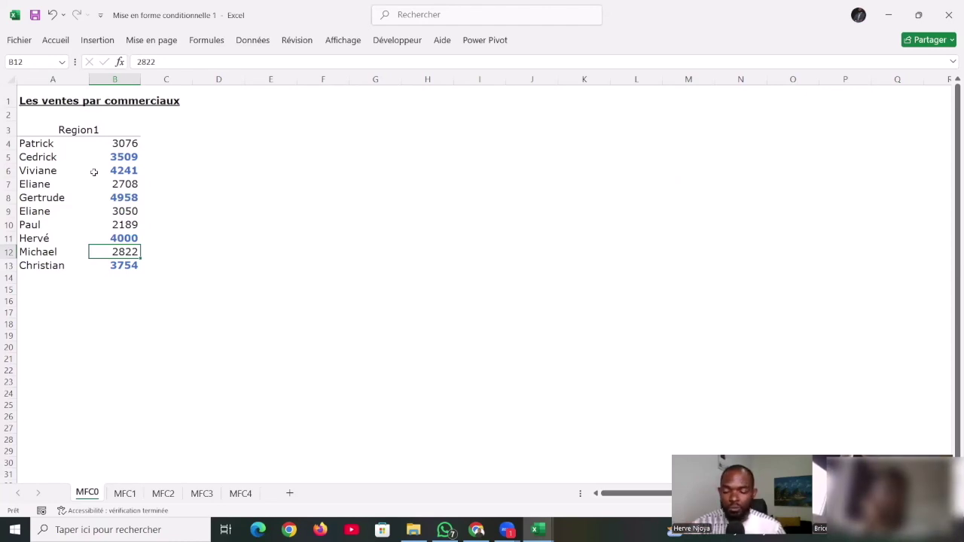
key("Up")
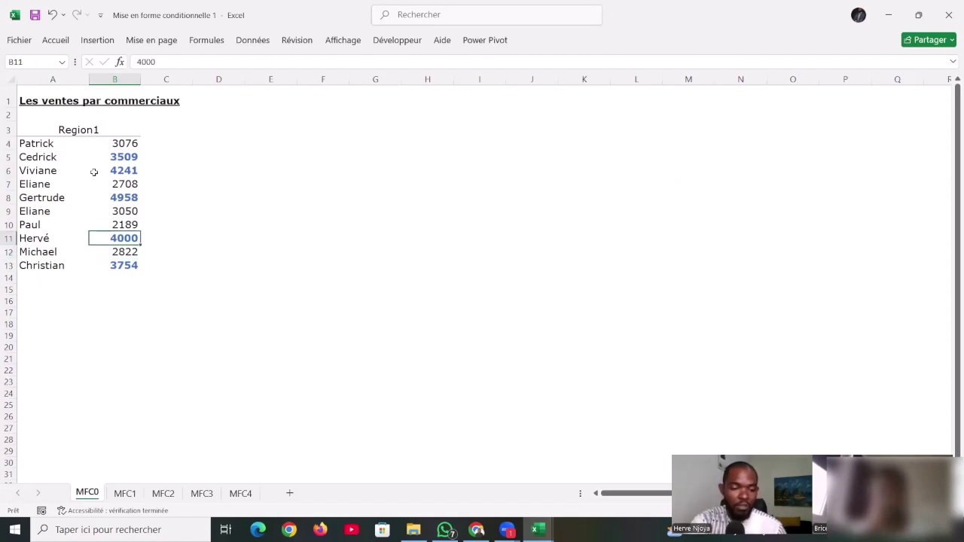
key("ctrl+z")
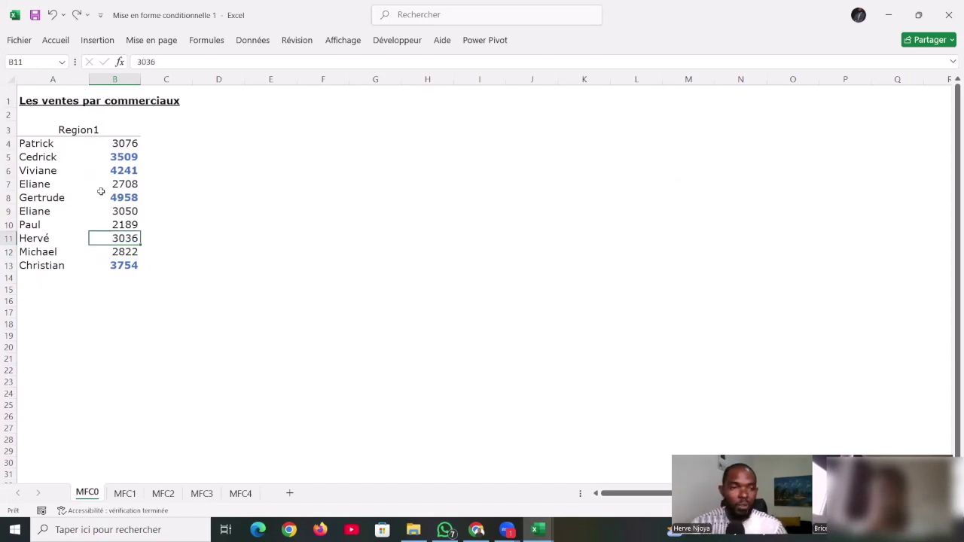
Add a top values rule to B4:B13 that formats the 2 highest amounts with light red fill and dark red text
left_click(119, 148)
left_click_drag(125, 173, 130, 271)
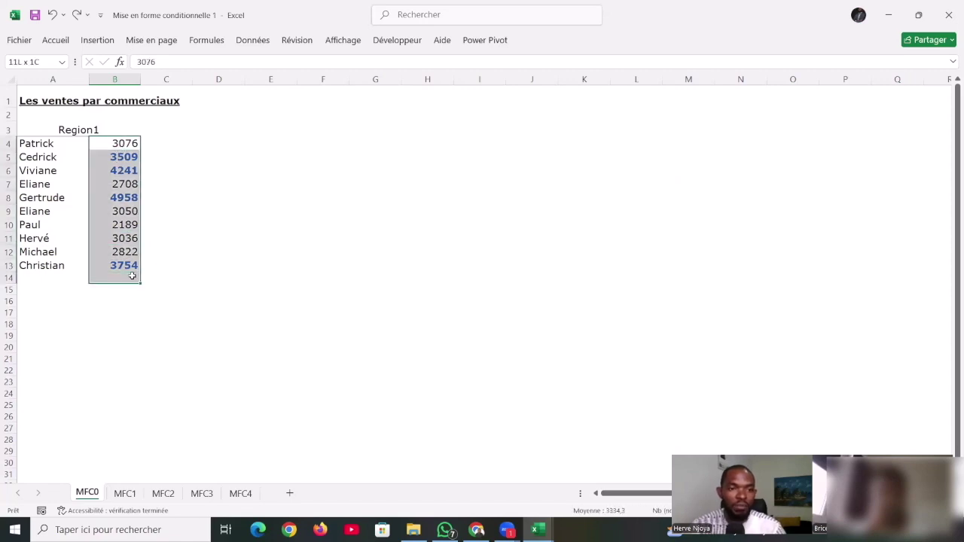
left_click(56, 43)
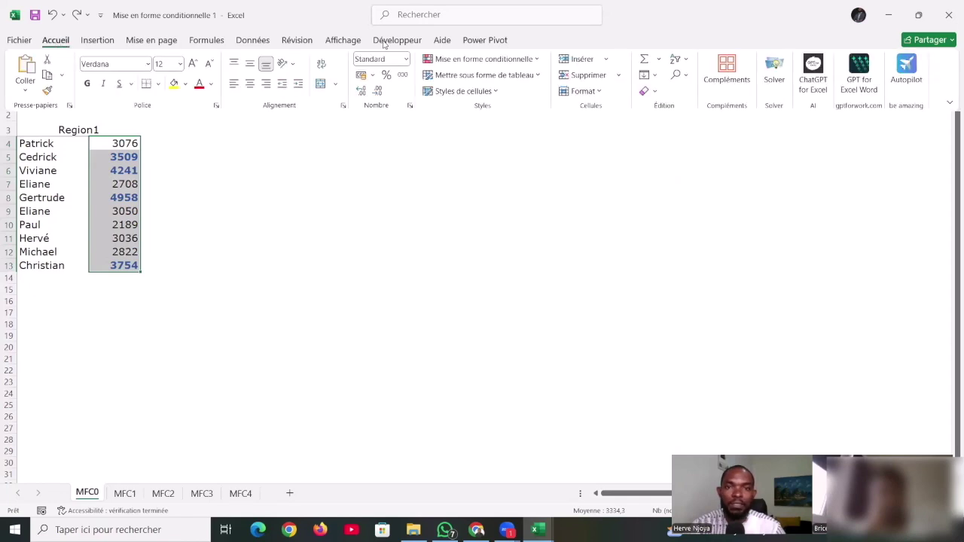
left_click(539, 59)
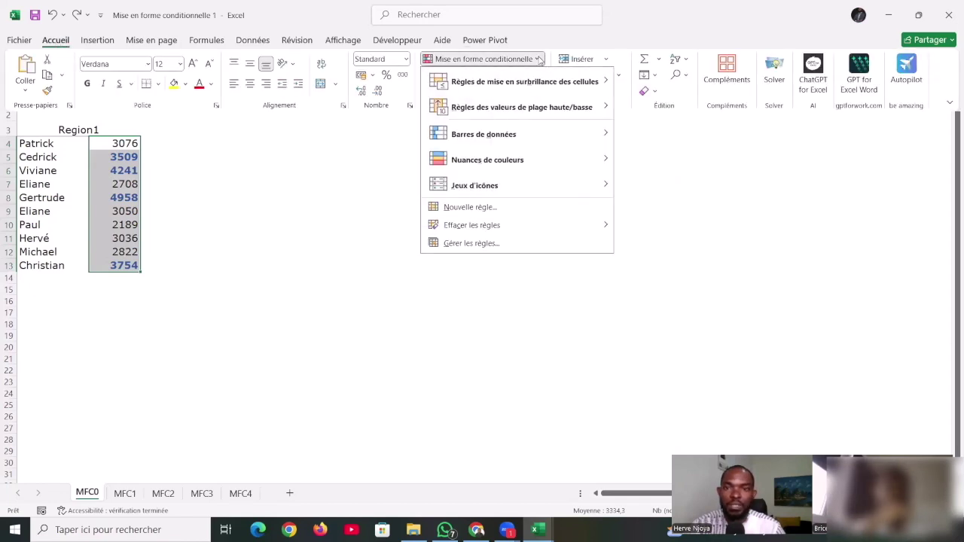
mouse_move(561, 90)
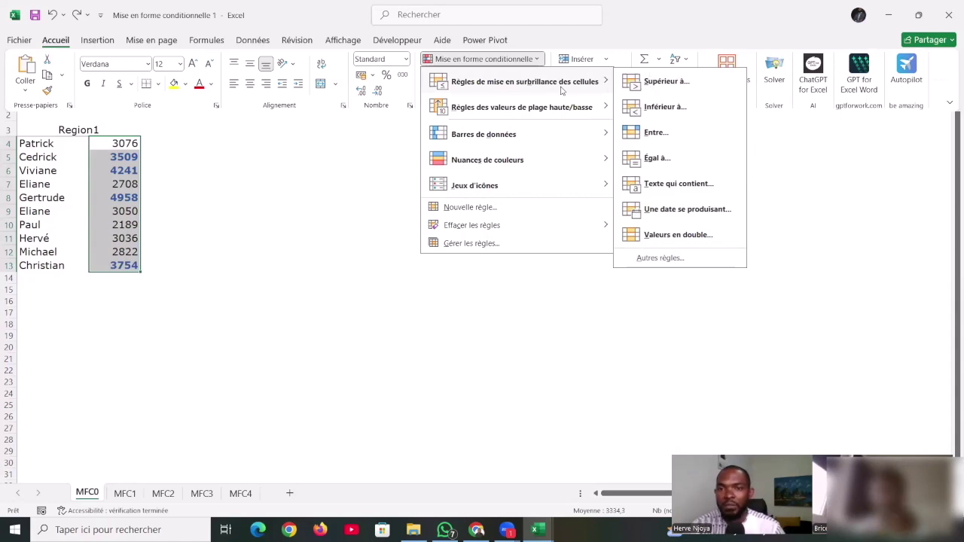
mouse_move(596, 111)
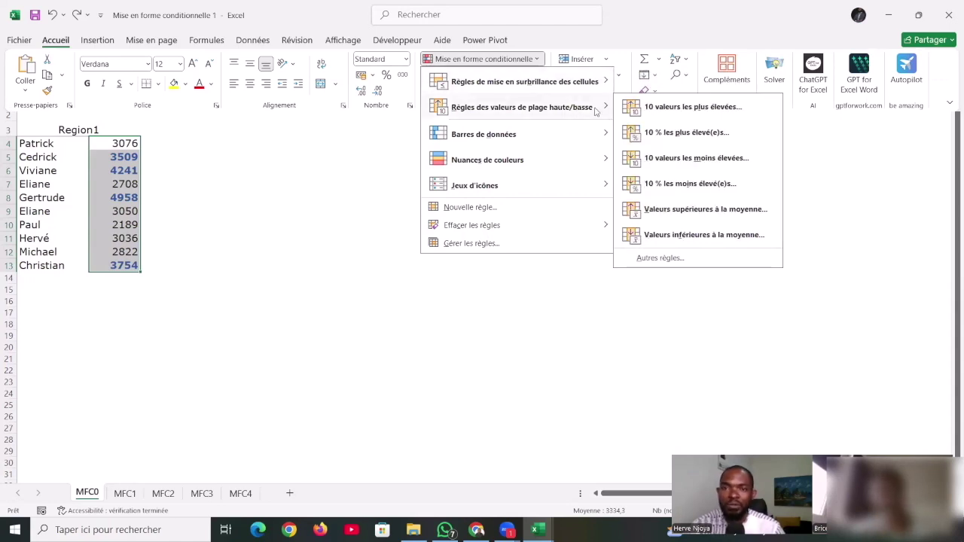
left_click(681, 109)
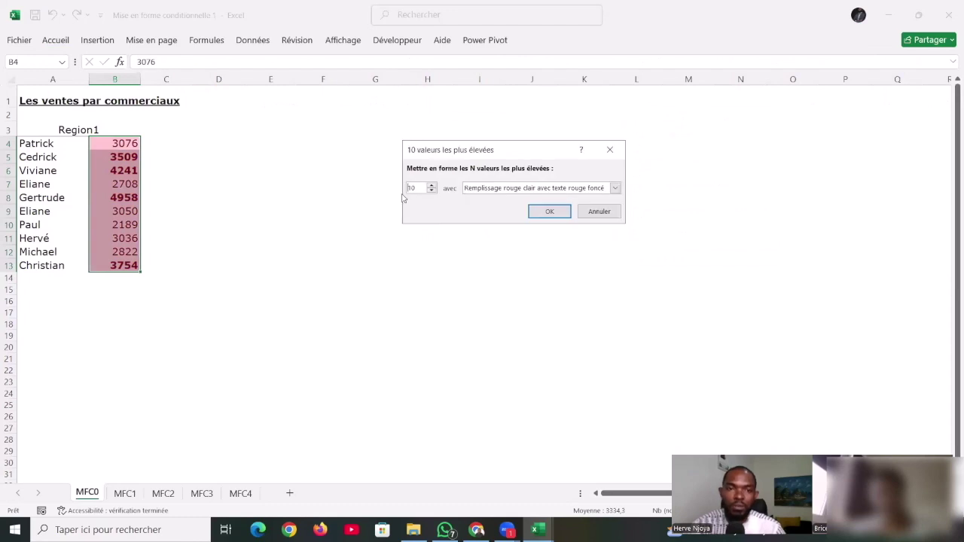
left_click_drag(412, 188, 406, 190)
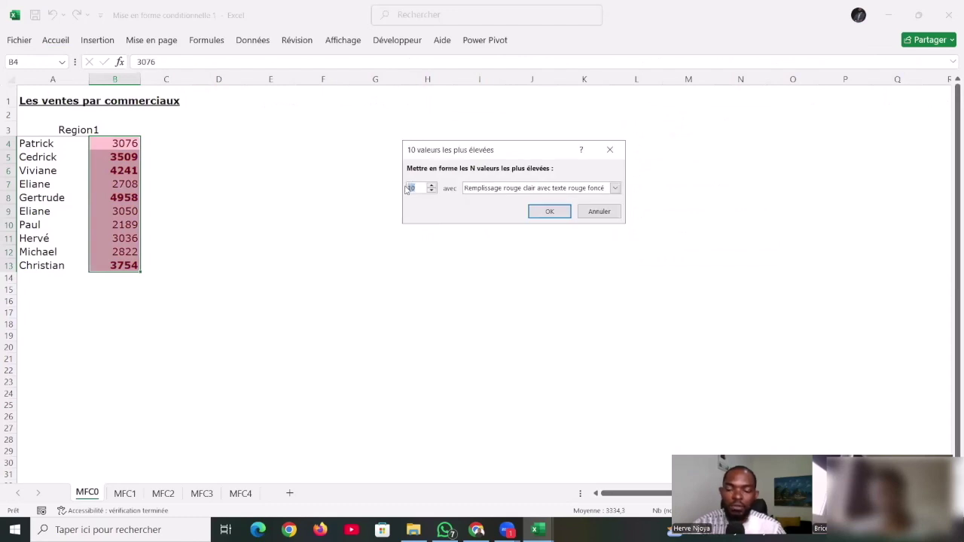
type("2")
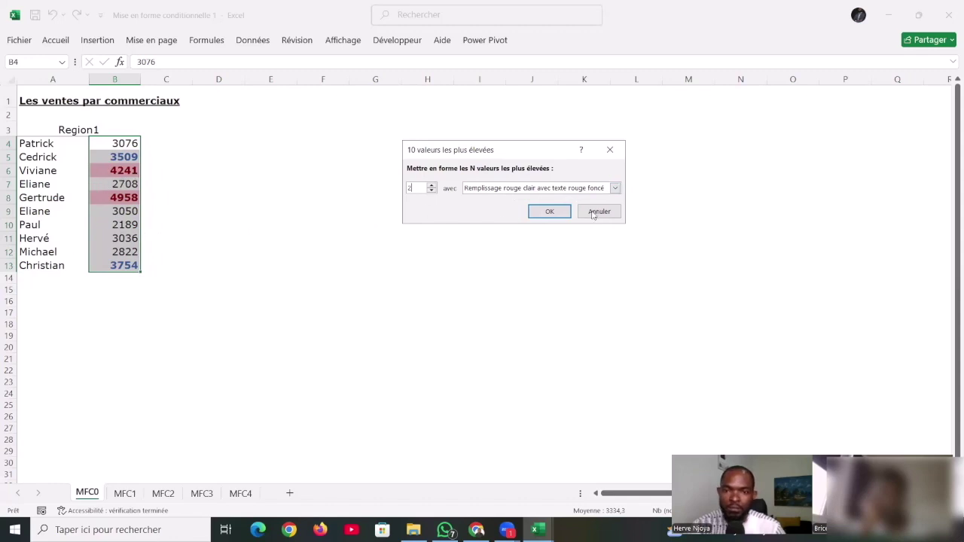
left_click(550, 211)
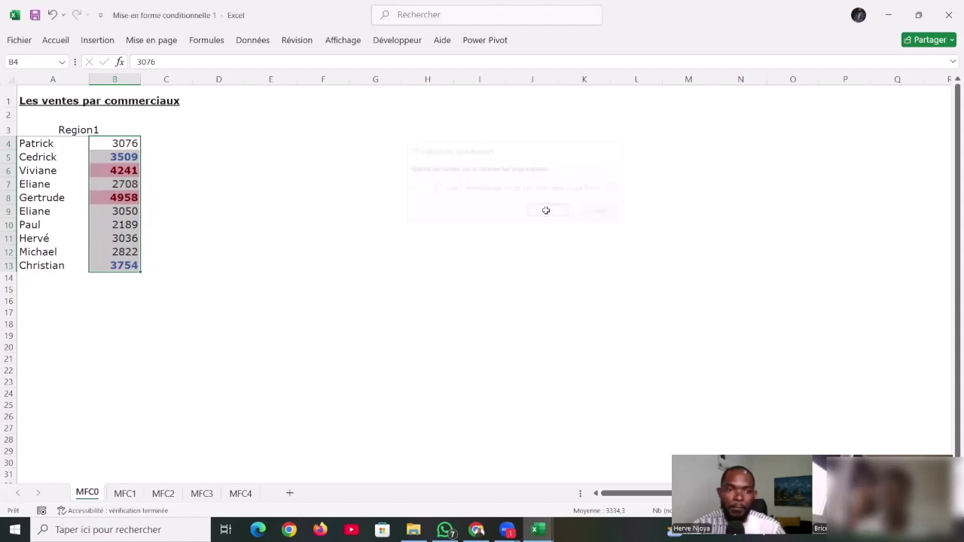
Check the resulting formatting of the sales amounts in cells B10, B6 and B8
left_click(351, 211)
left_click(115, 226)
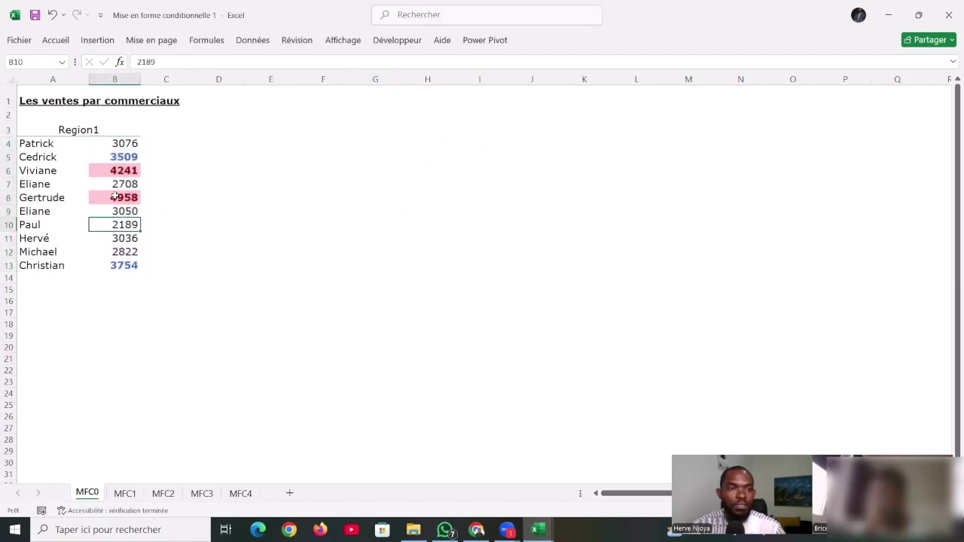
left_click(116, 171)
left_click(118, 197)
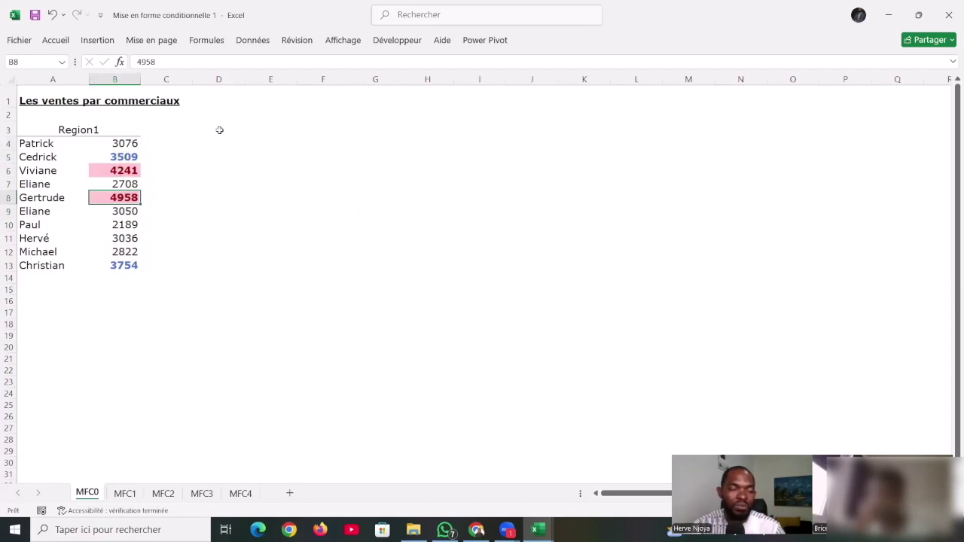
Test the top values rule by entering 5000 as the sales amount in B11 and undoing the entry
left_click(125, 238)
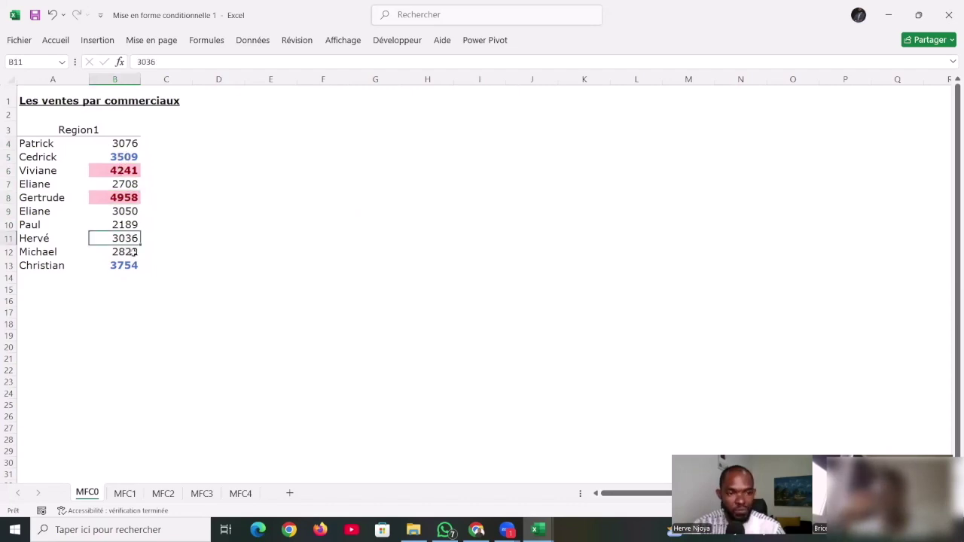
type("5000")
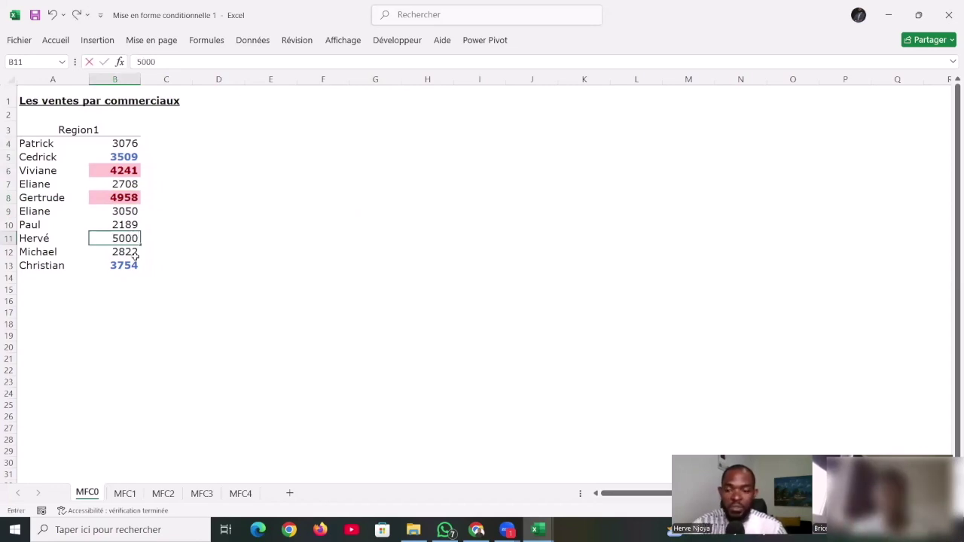
key("Return")
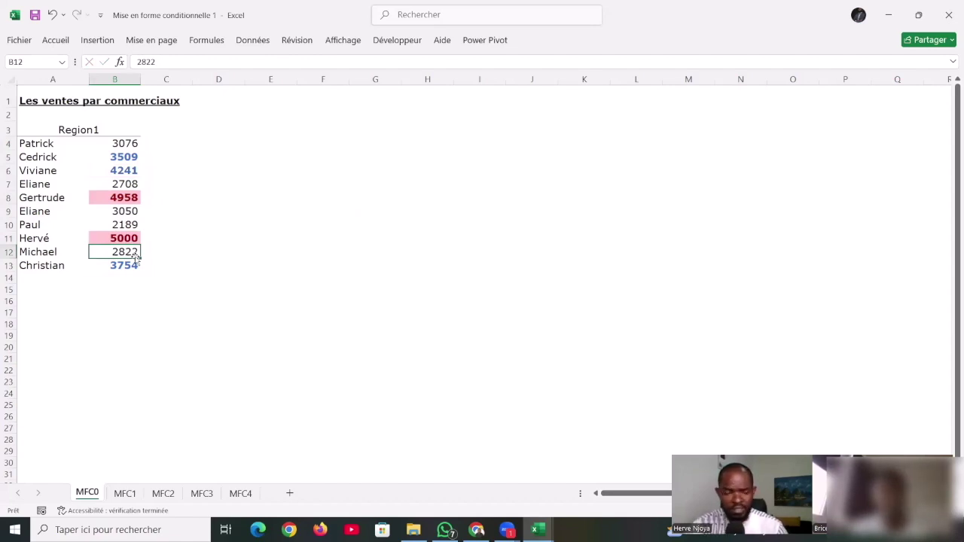
key("Up")
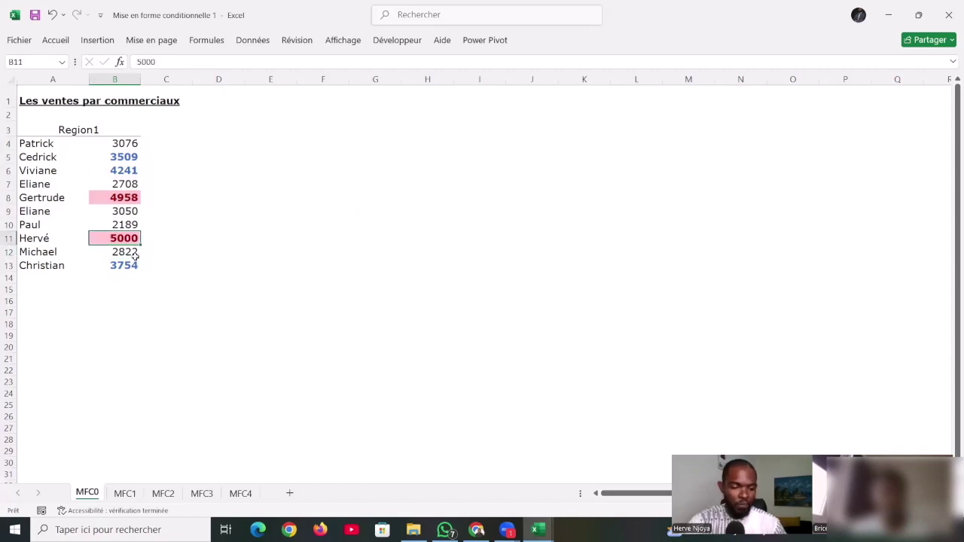
key("ctrl+z")
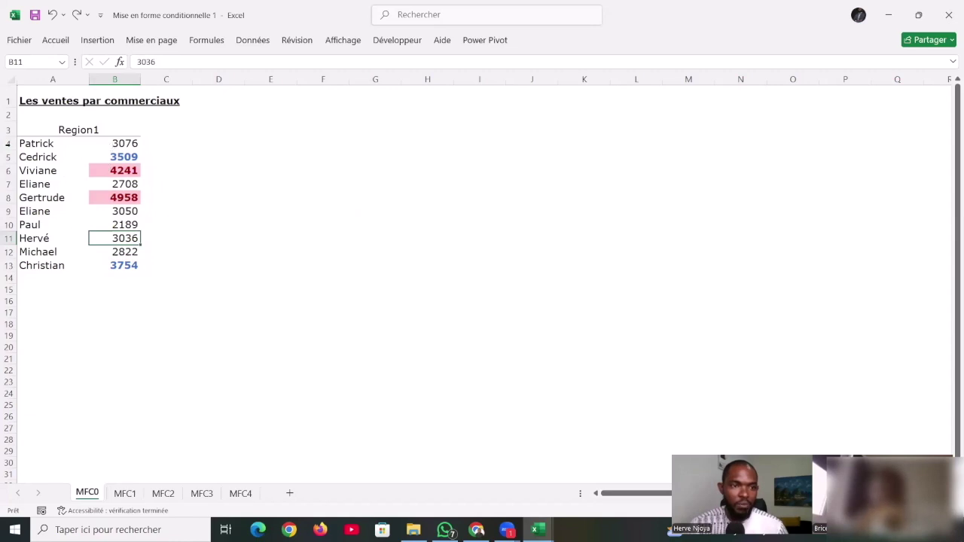
Preview a text-contains highlighting rule for the letter P on A4:B13, and cancel it without applying
left_click_drag(25, 144, 28, 266)
left_click_drag(30, 144, 124, 259)
left_click_drag(126, 272, 127, 265)
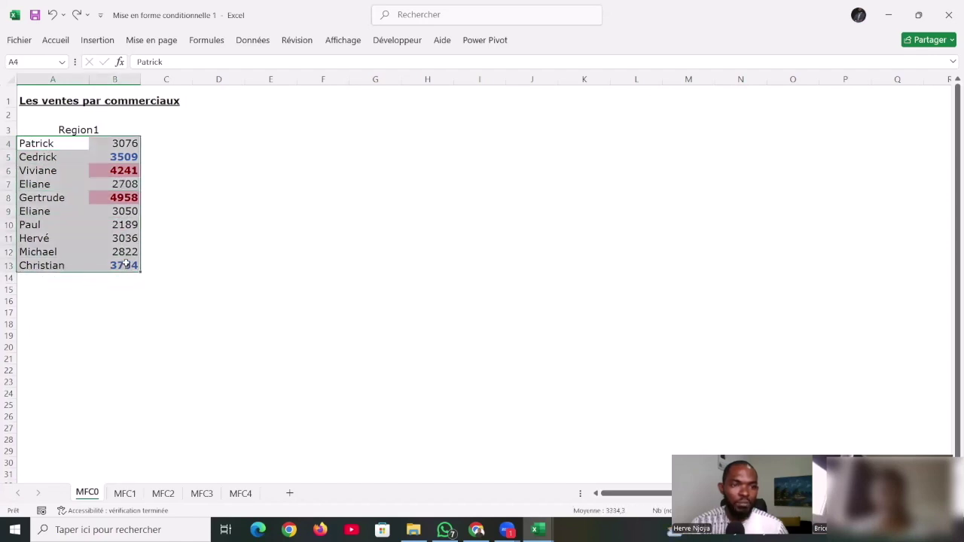
left_click(55, 41)
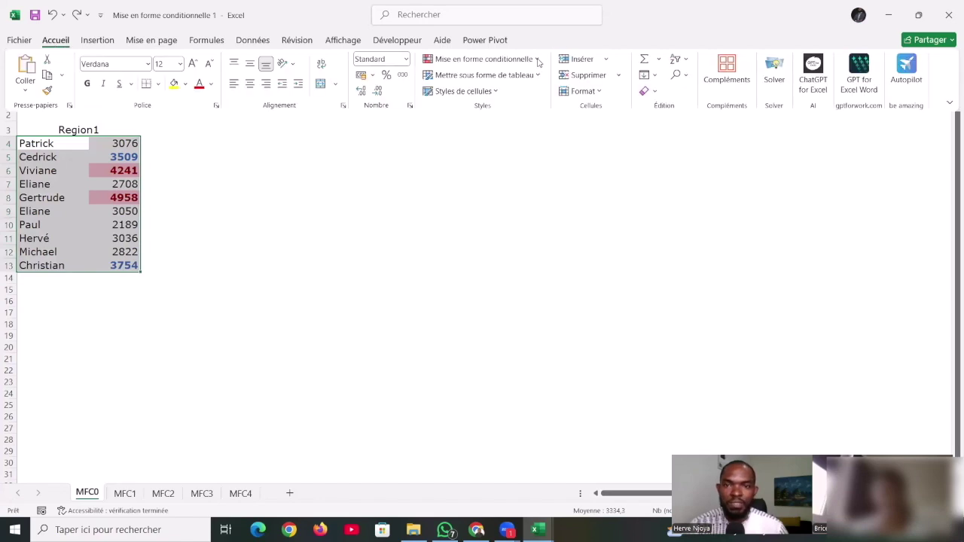
left_click(538, 60)
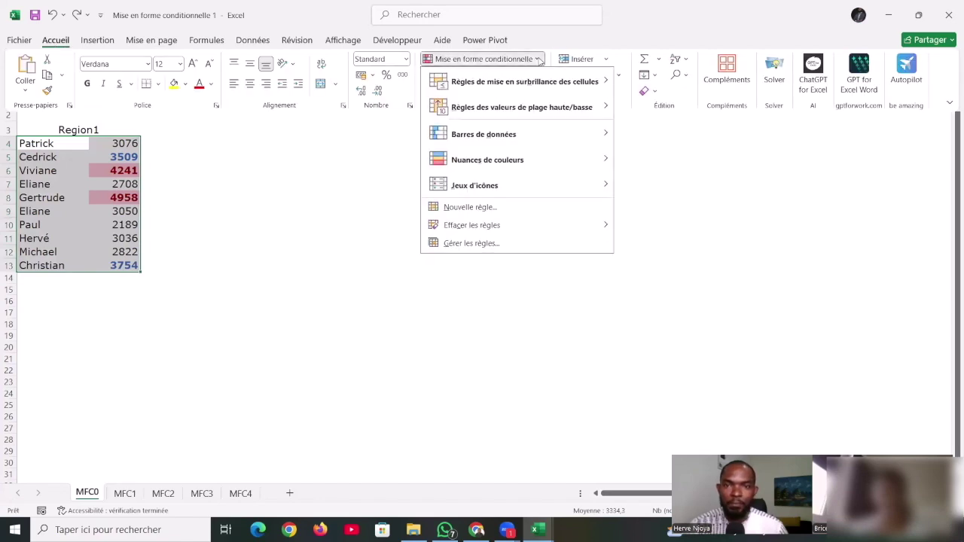
mouse_move(595, 89)
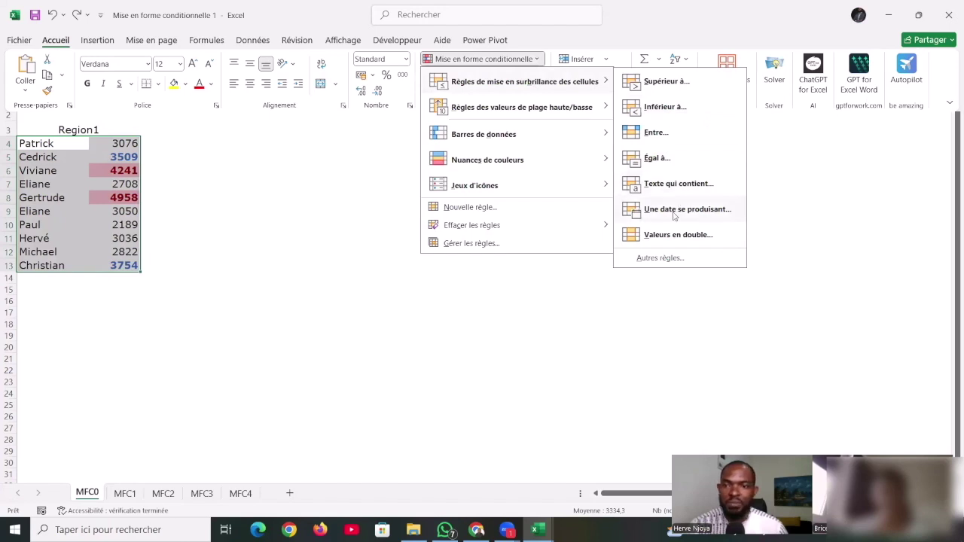
left_click(666, 184)
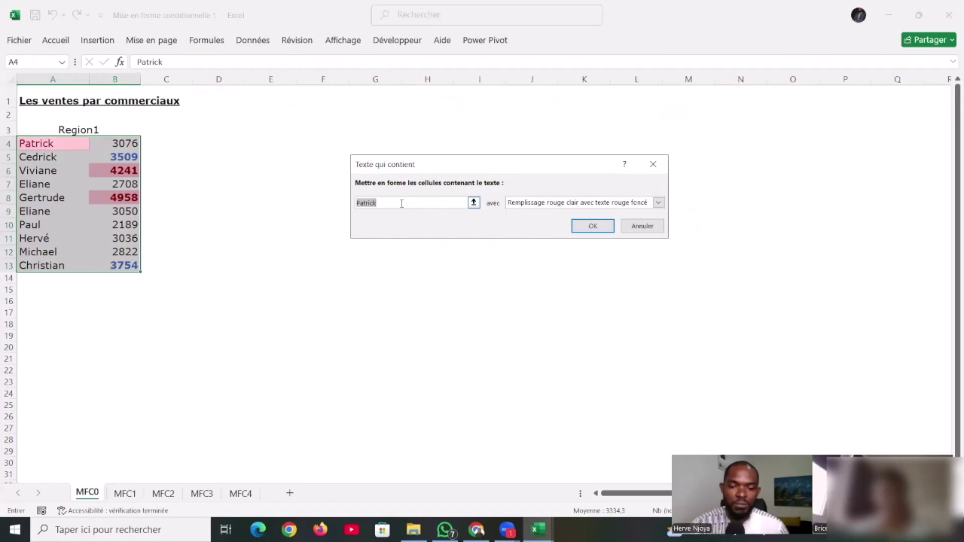
type("P")
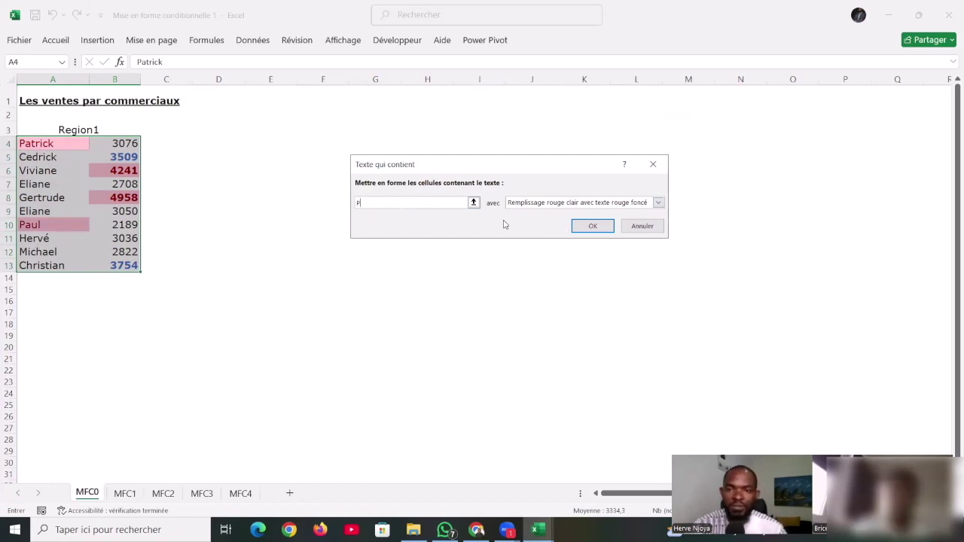
left_click(651, 163)
Add a top values rule to A4:B13, previewing 5 before settling on the 2 highest values, with light red fill and dark red text
left_click(55, 40)
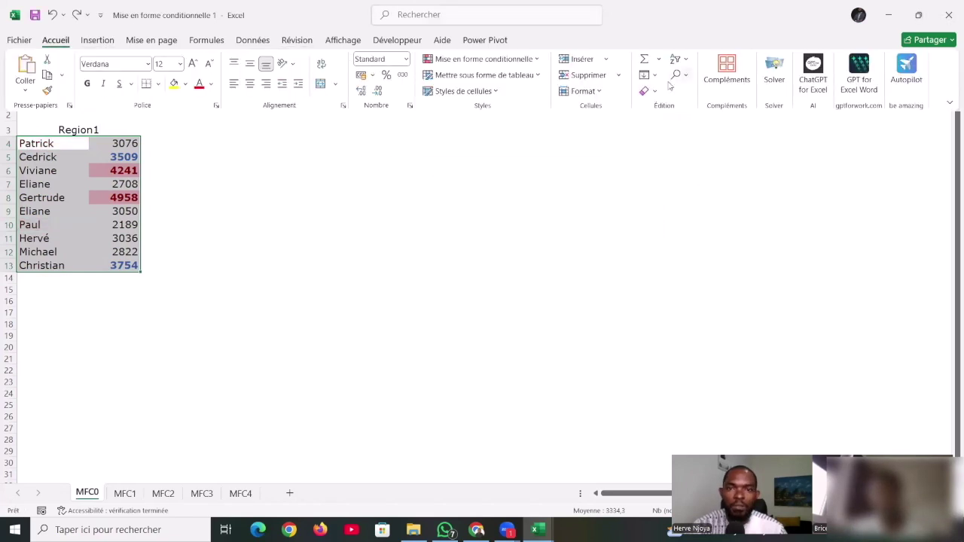
left_click(536, 60)
mouse_move(530, 117)
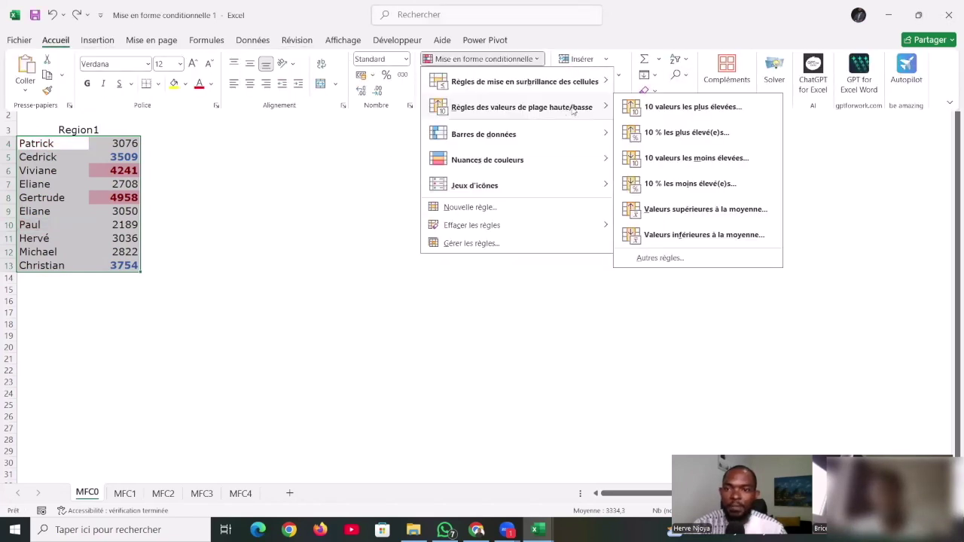
left_click(649, 112)
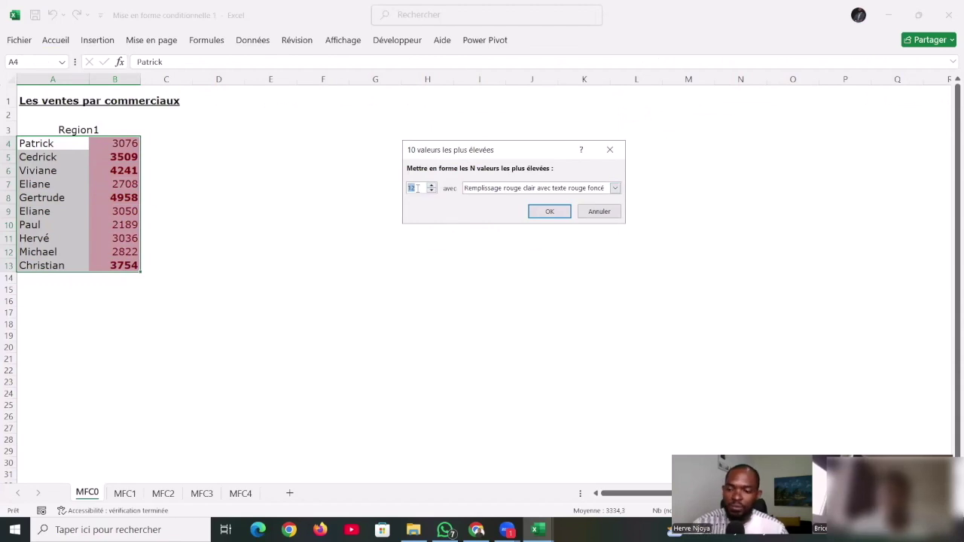
type("5")
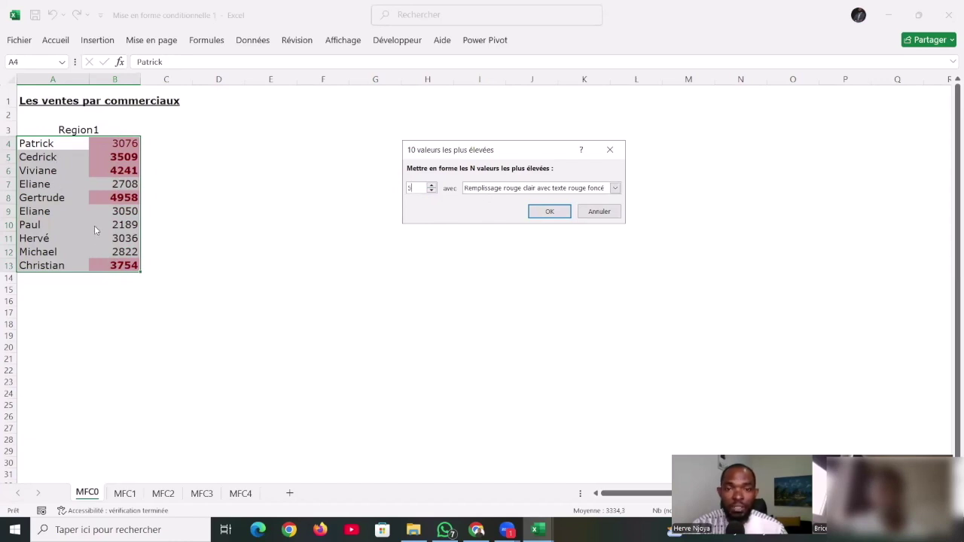
left_click(432, 190)
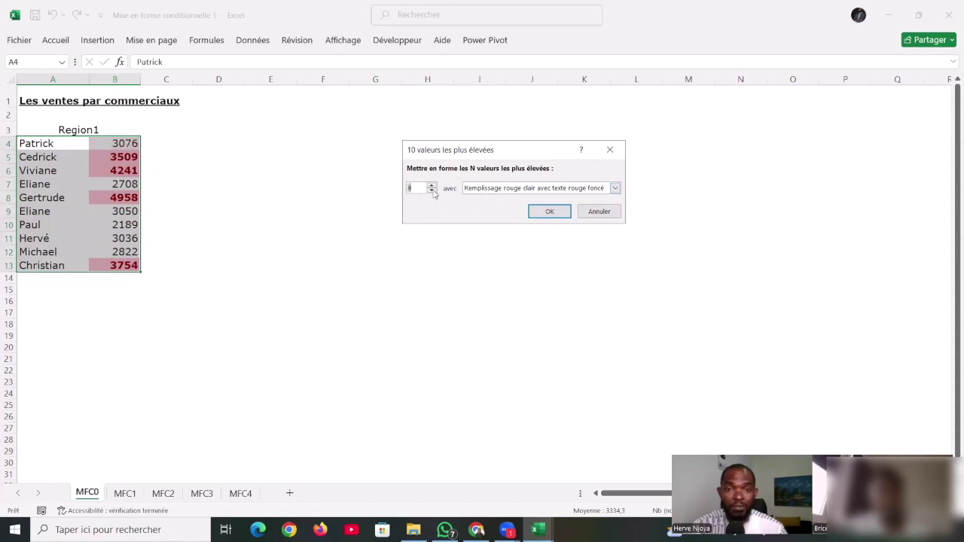
left_click(432, 192)
left_click(432, 191)
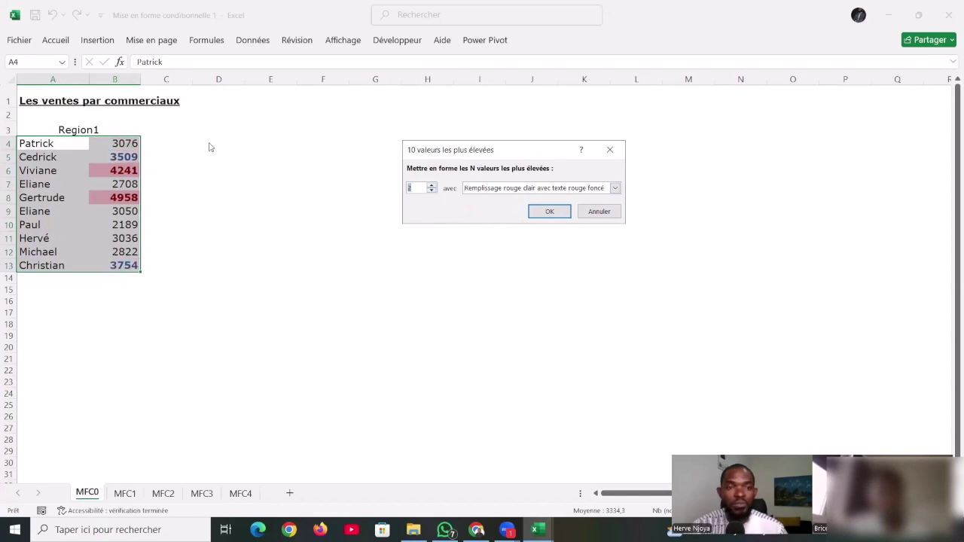
left_click(559, 212)
Add a duplicate values rule to A4:B13 with light red fill and dark red text, previewing the unique values option before returning to duplicates
left_click(63, 42)
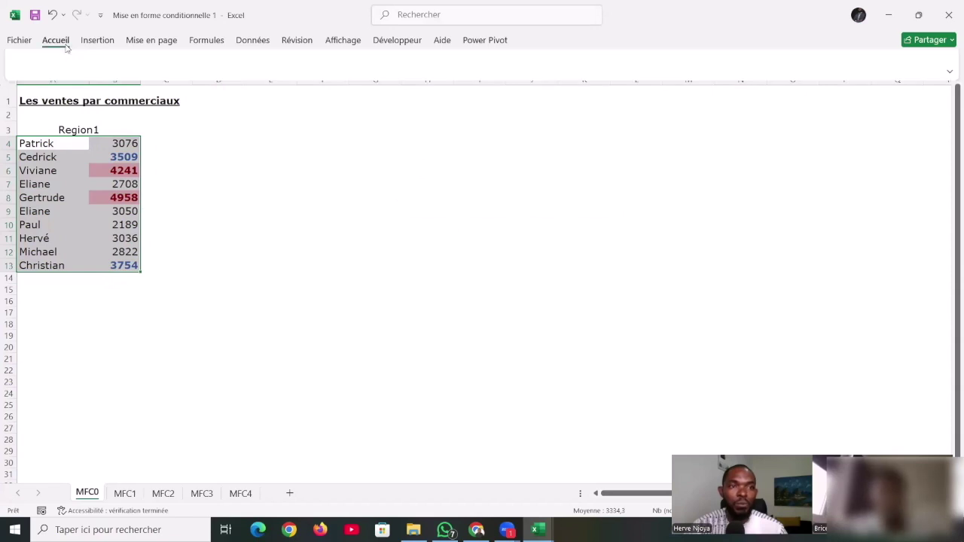
left_click(527, 60)
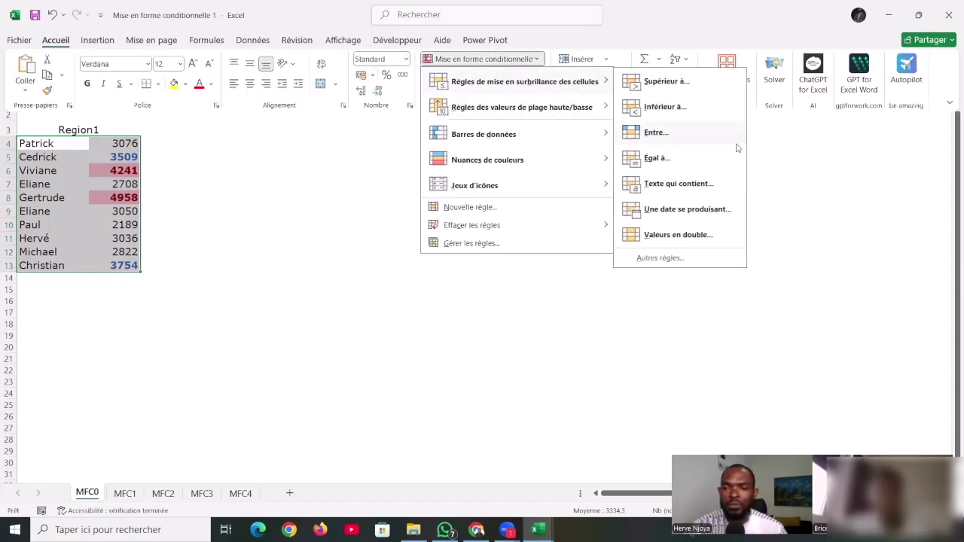
left_click(674, 237)
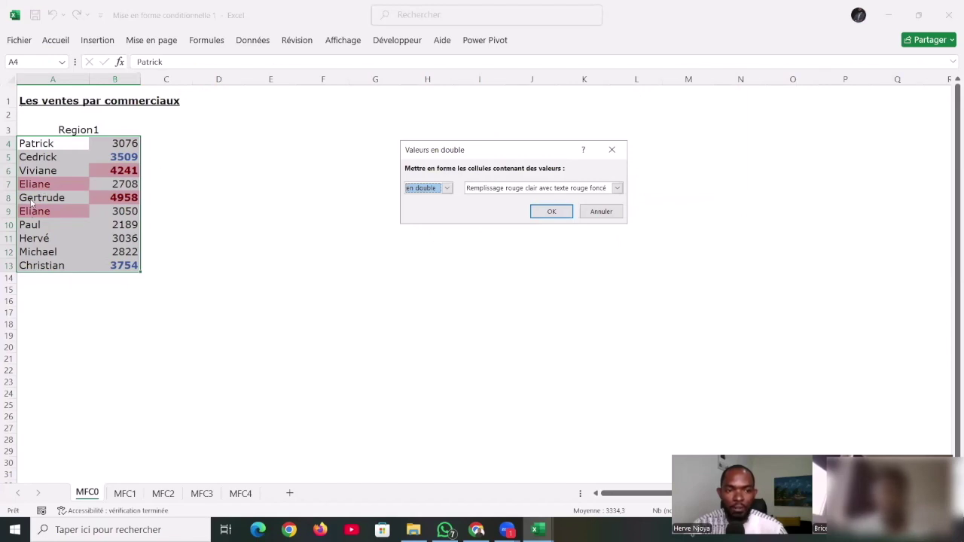
left_click(447, 188)
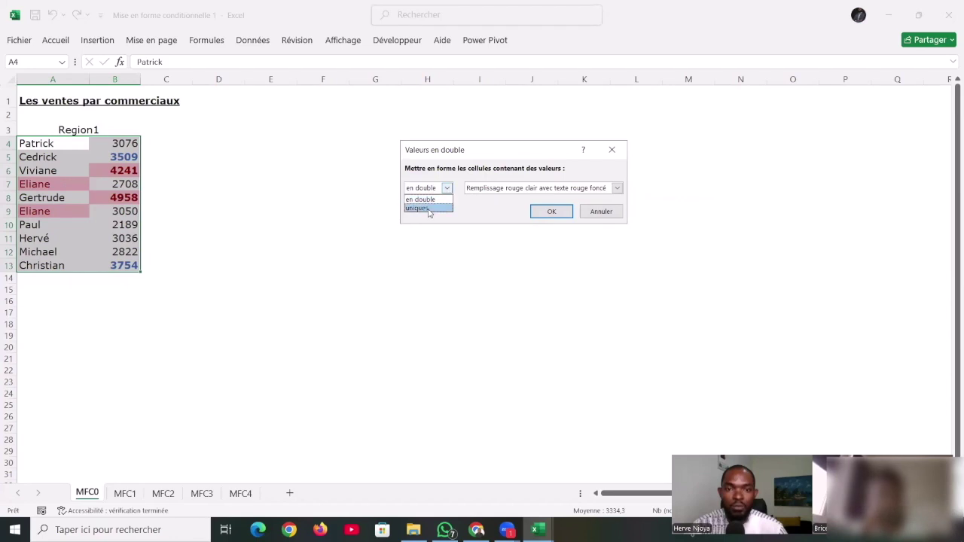
left_click(435, 209)
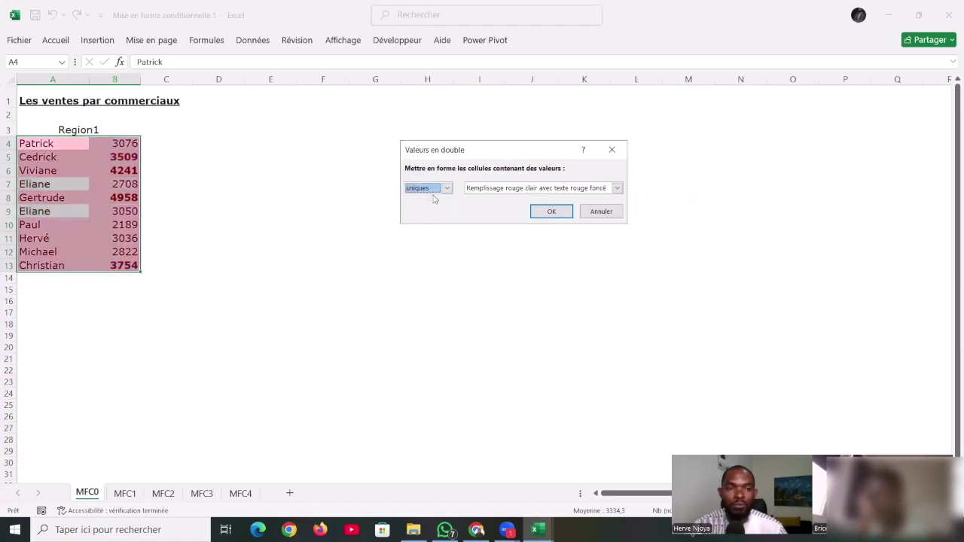
left_click(446, 188)
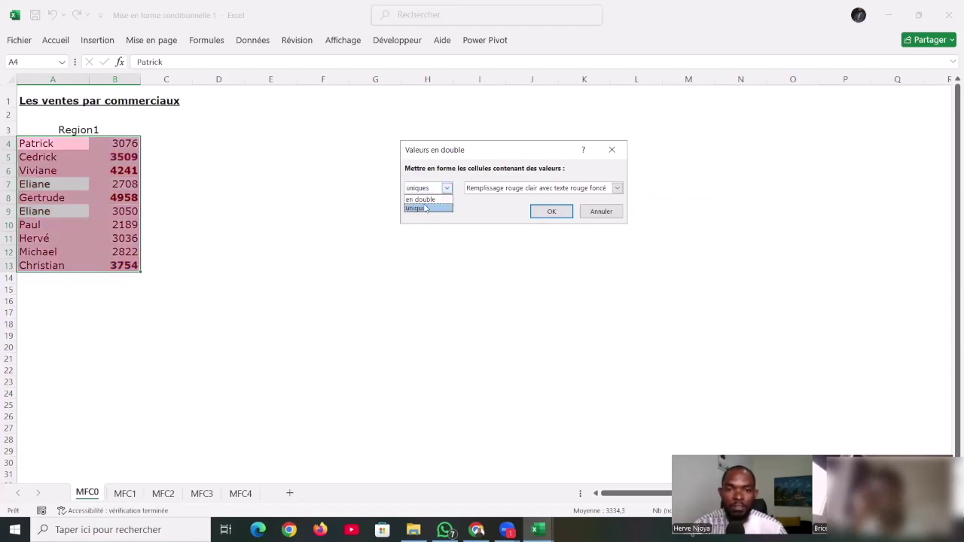
left_click(424, 199)
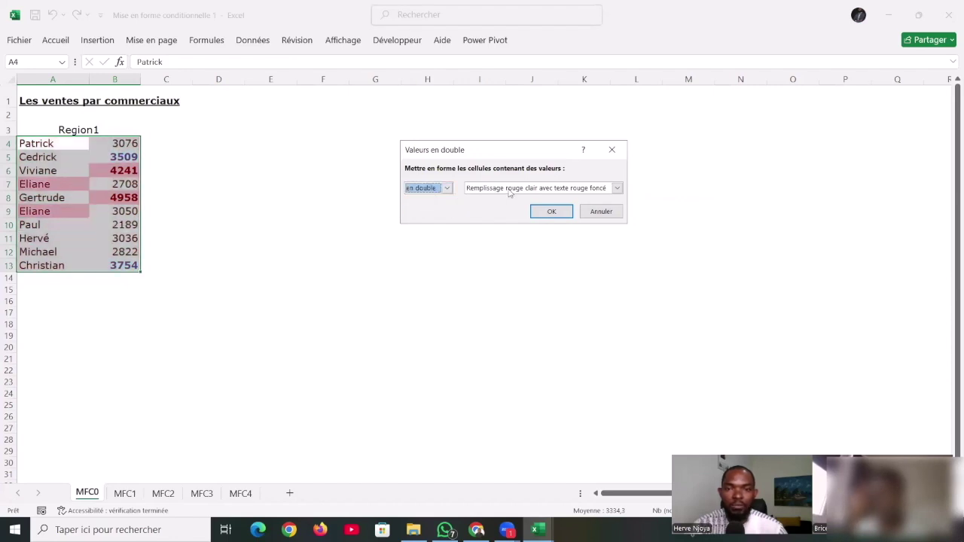
left_click(550, 211)
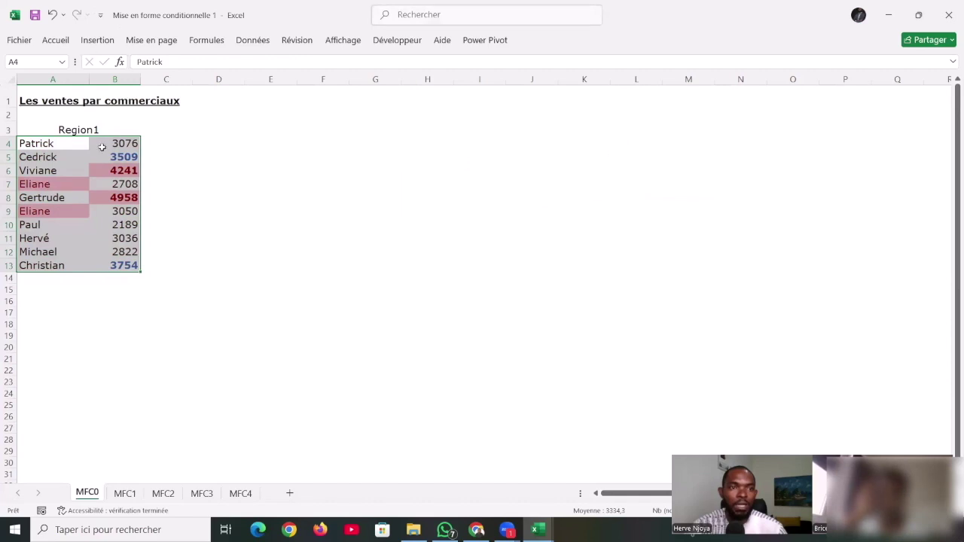
Apply green gradient data bars to A4:B13 and deselect the range to view them
left_click(65, 42)
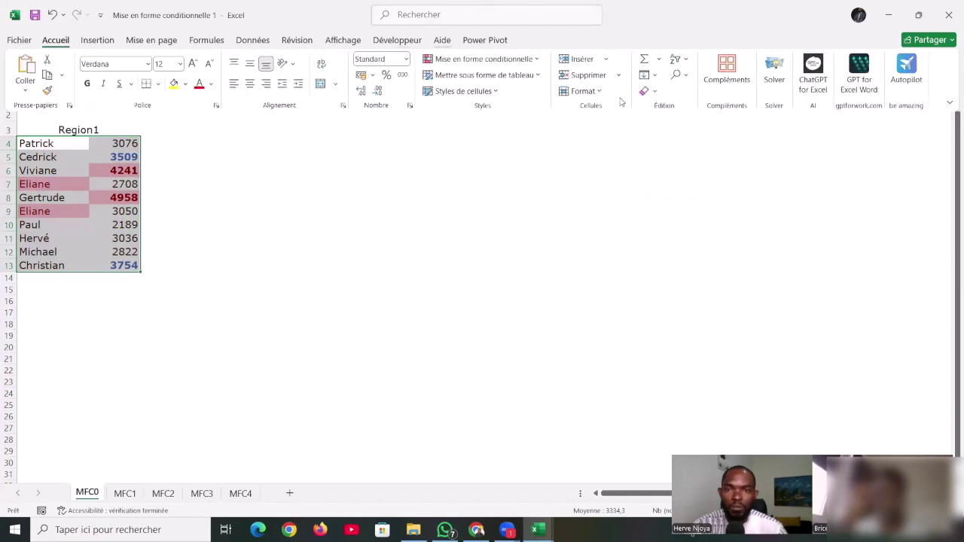
left_click(535, 61)
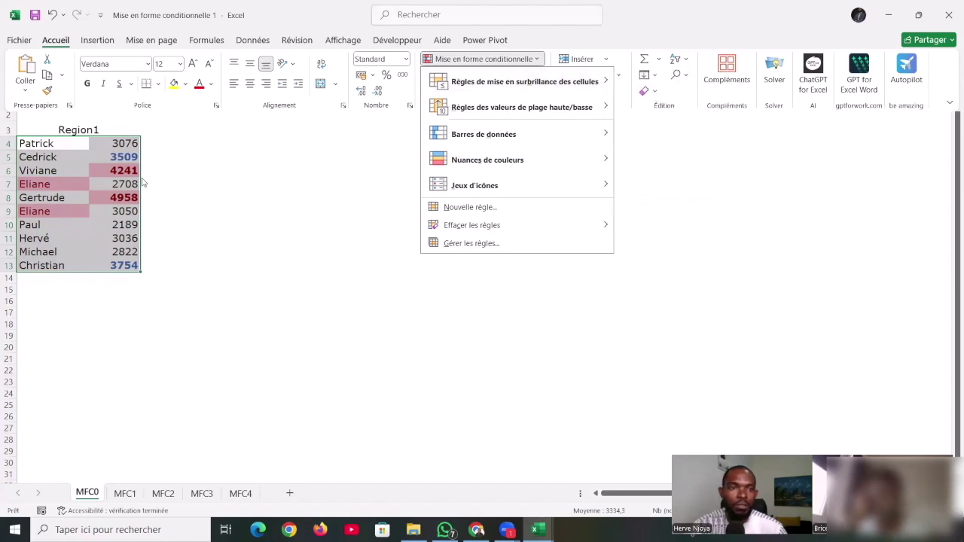
mouse_move(465, 138)
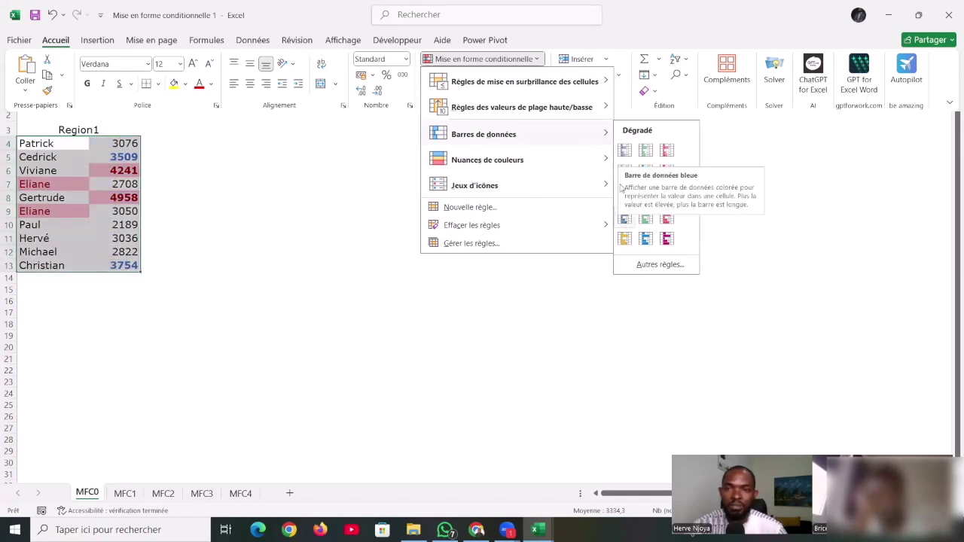
left_click(645, 151)
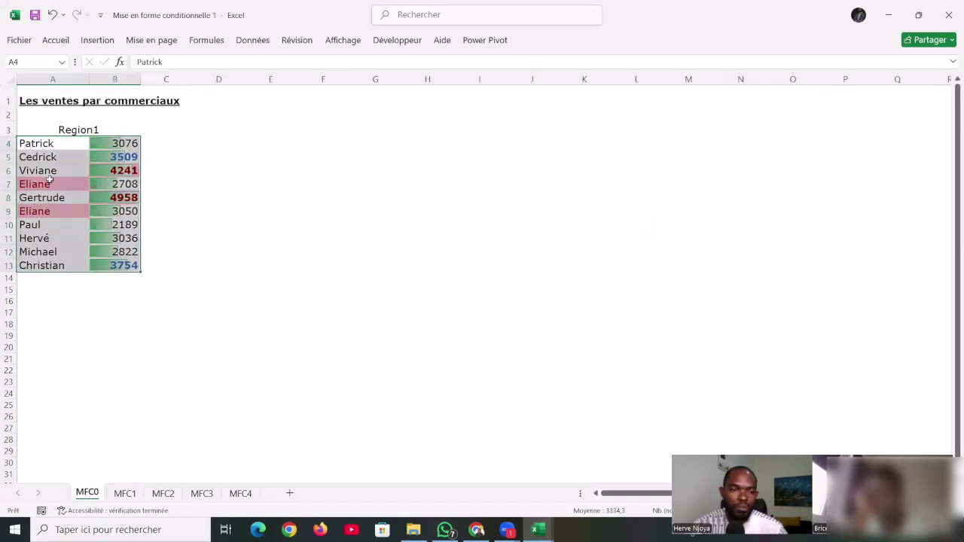
left_click(187, 173)
left_click(216, 186)
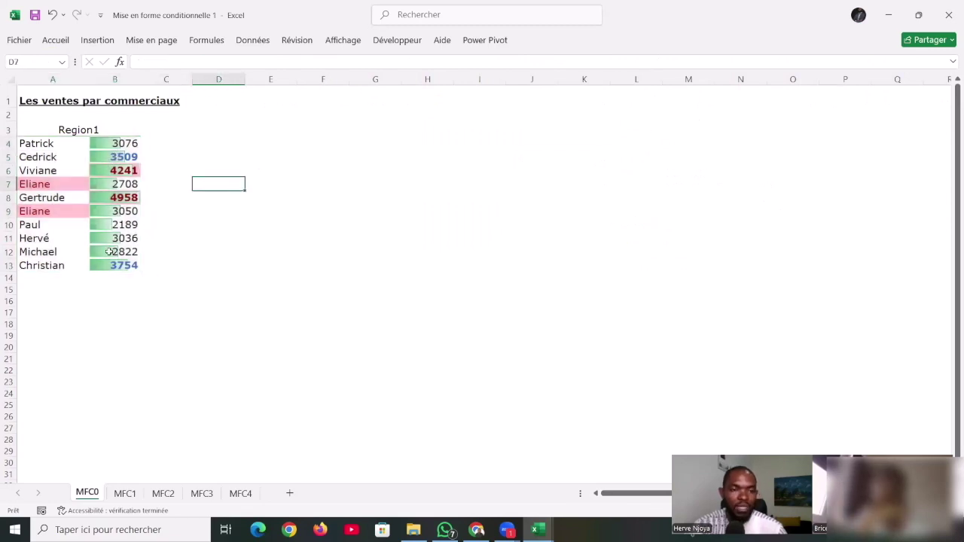
Look at the available cell options for B4, close them, and undo the green data bars
left_click(125, 145)
right_click(128, 147)
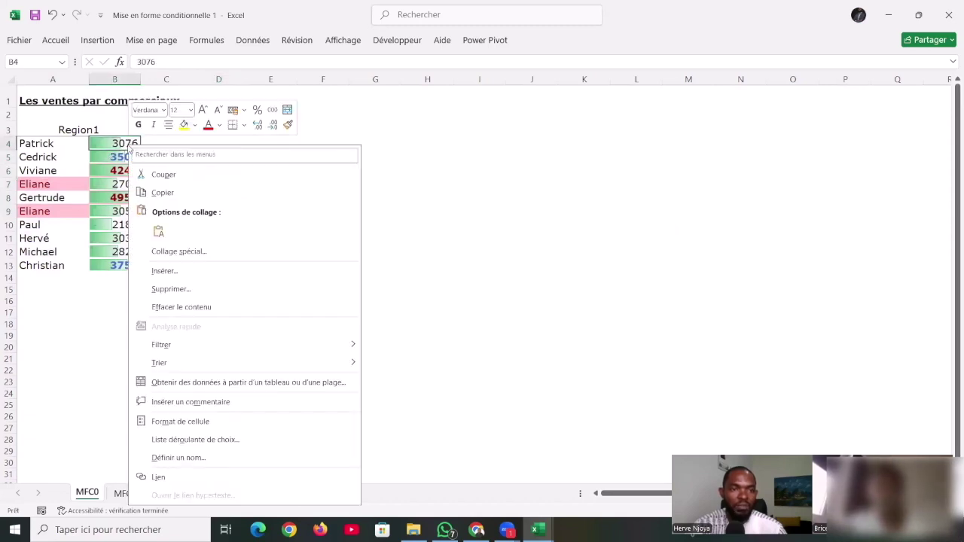
left_click(135, 146)
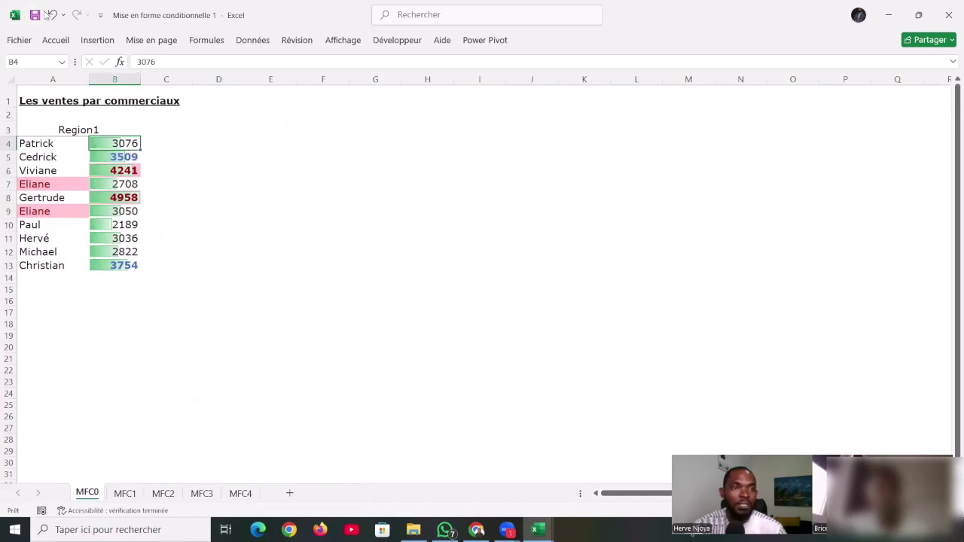
left_click(54, 15)
Enter the formula =B4 in C4 and fill it down to C13 to repeat the sales figures
left_click(146, 144)
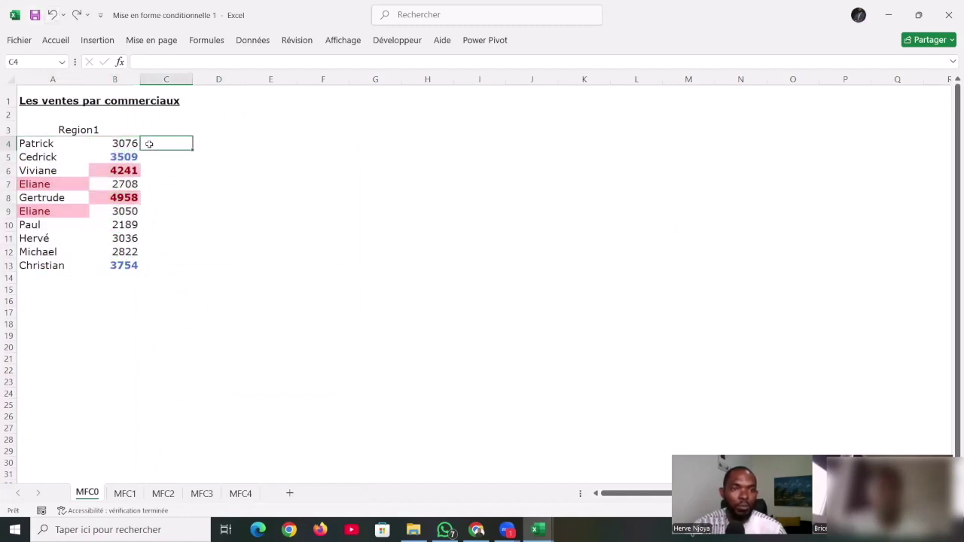
type("+")
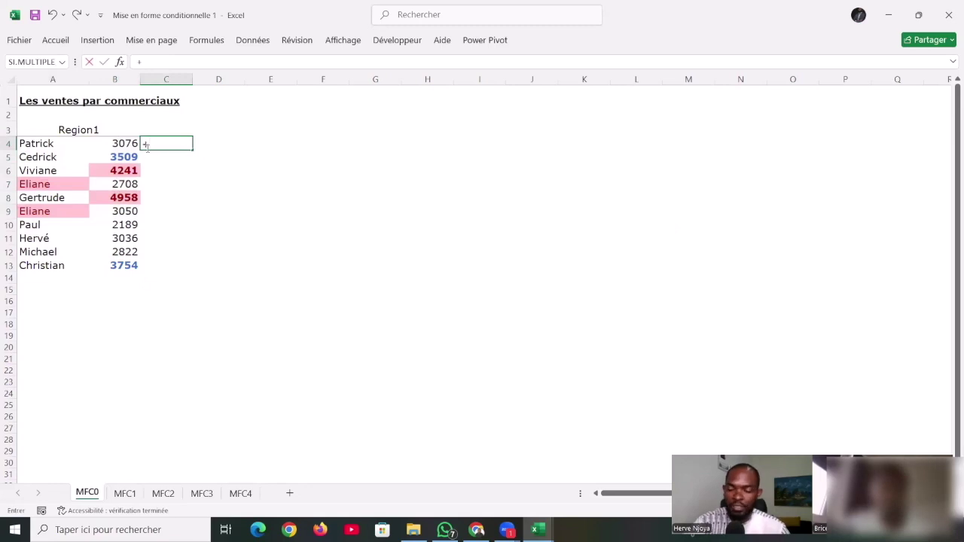
key("BackSpace")
type("=")
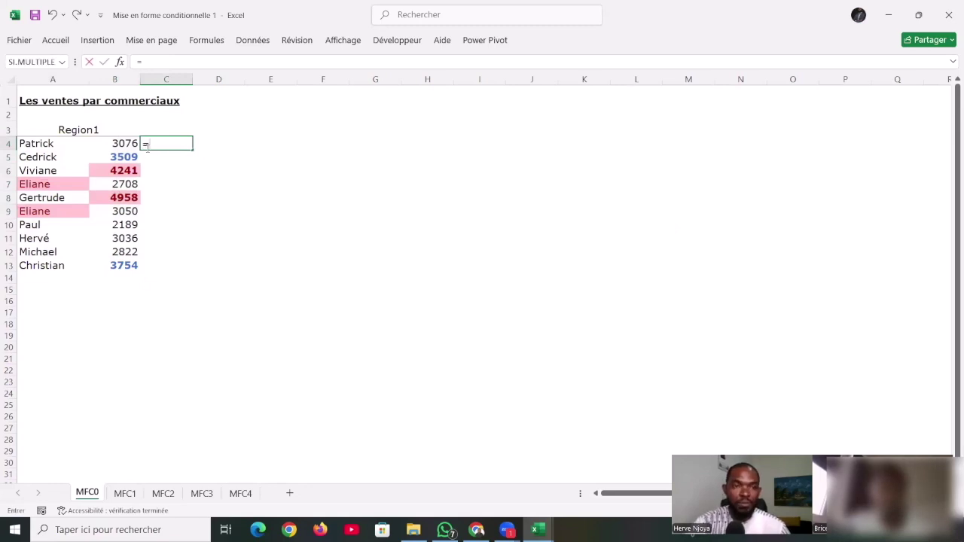
left_click(127, 155)
left_click(131, 144)
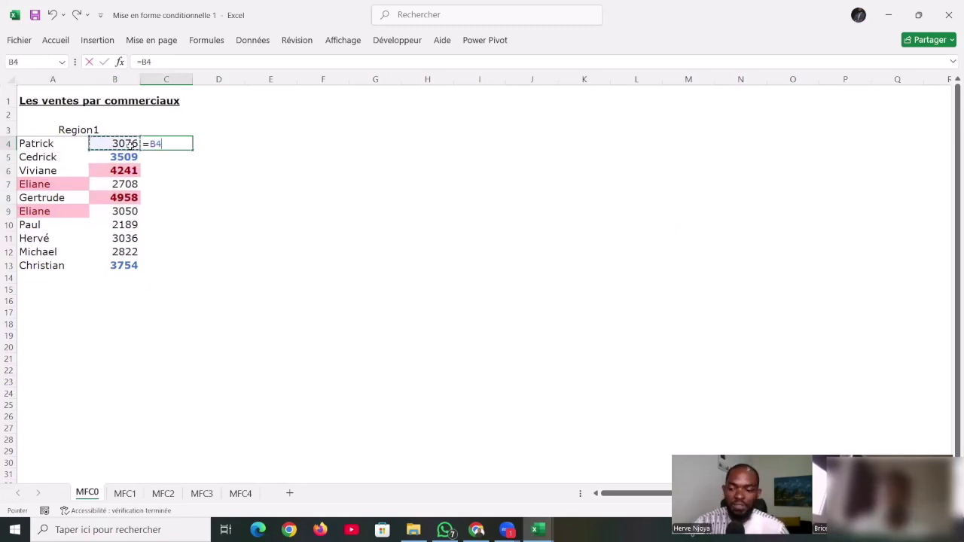
key("Return")
left_click(187, 146)
left_click_drag(192, 150, 160, 262)
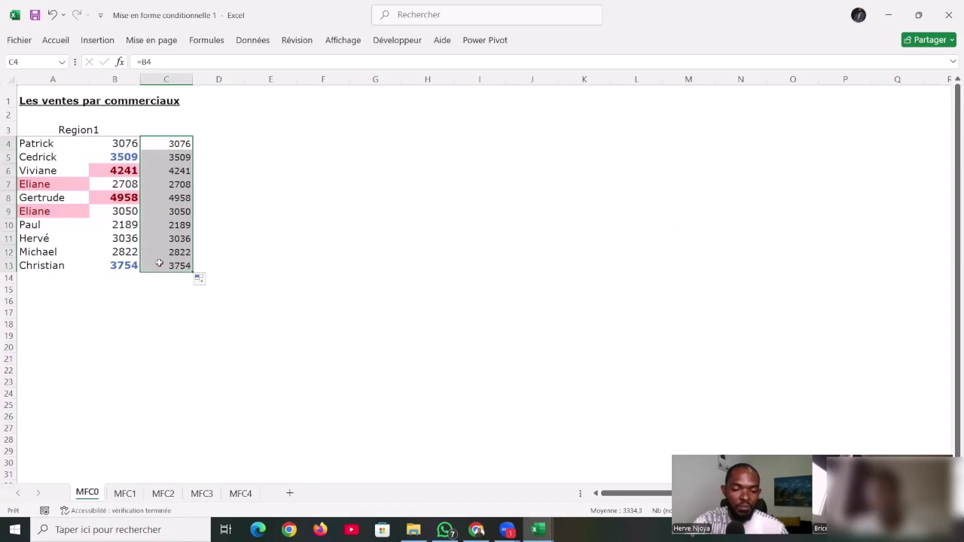
Create a data bar rule for C4:C13 showing the bar only, with number limits of 1500 minimum and 6000 maximum
key("alt+o")
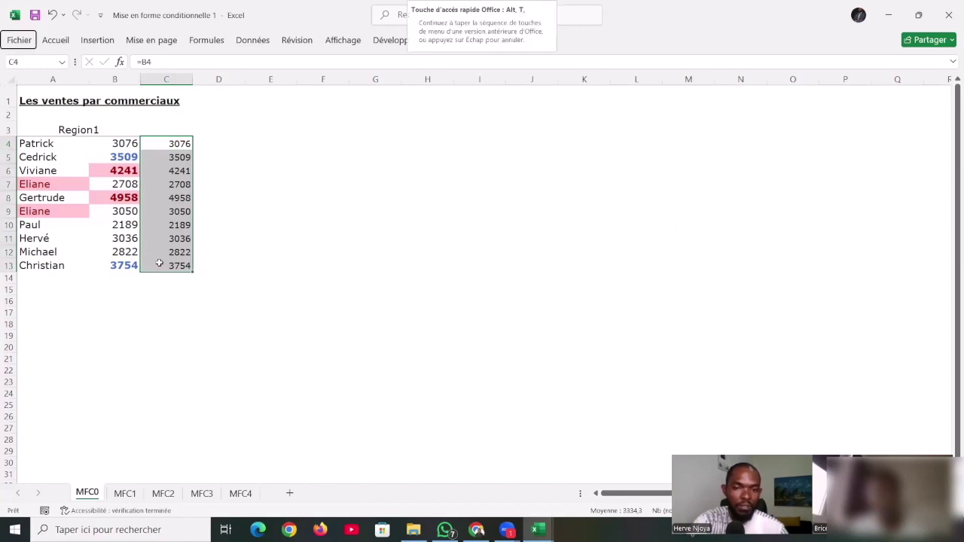
key("d")
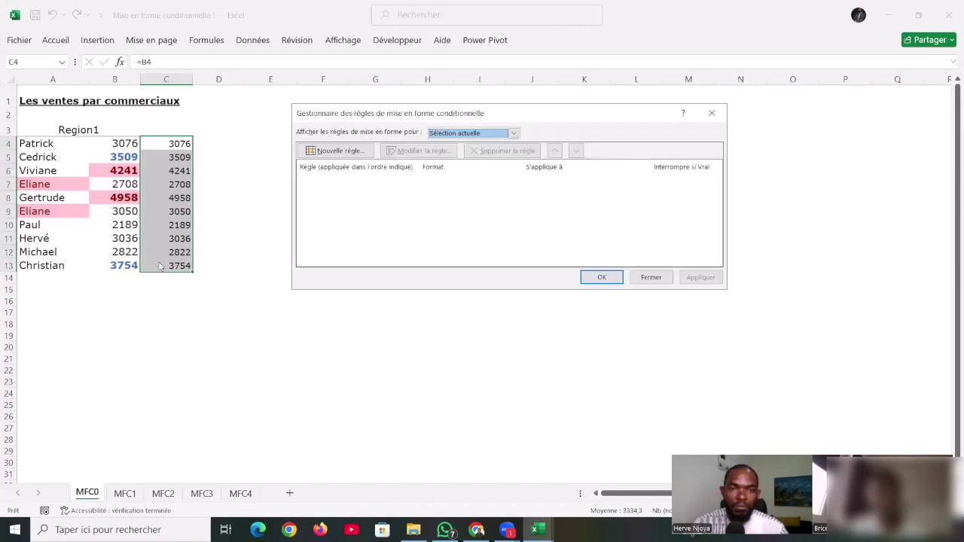
left_click(308, 153)
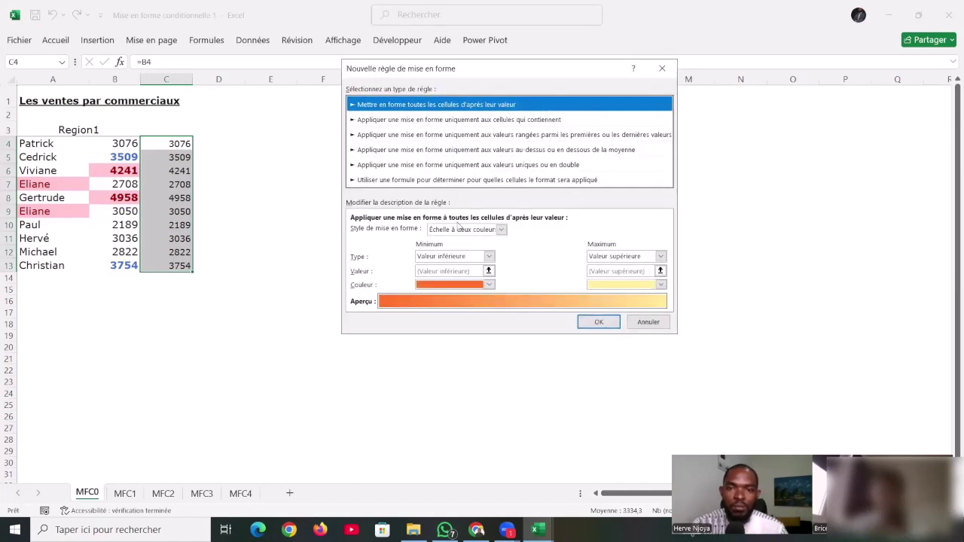
left_click(501, 229)
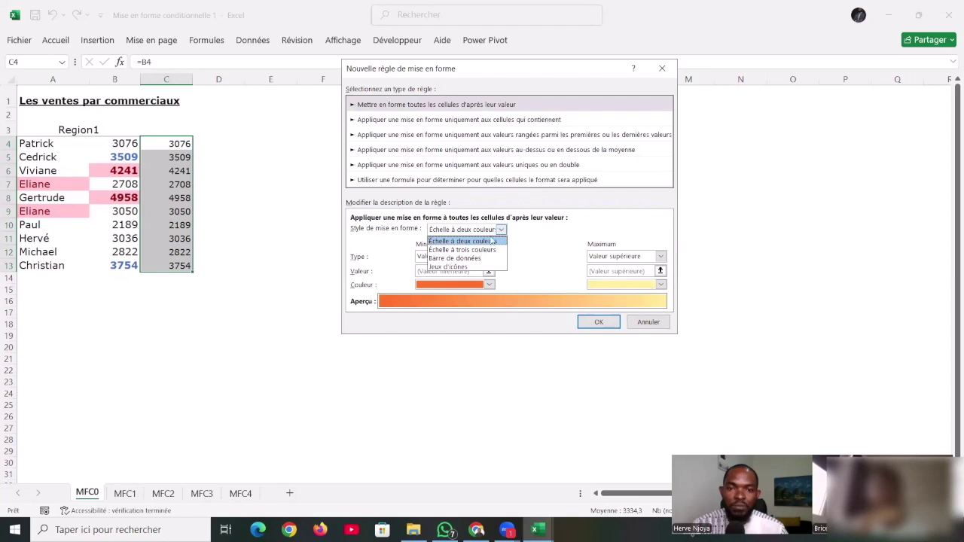
left_click(475, 258)
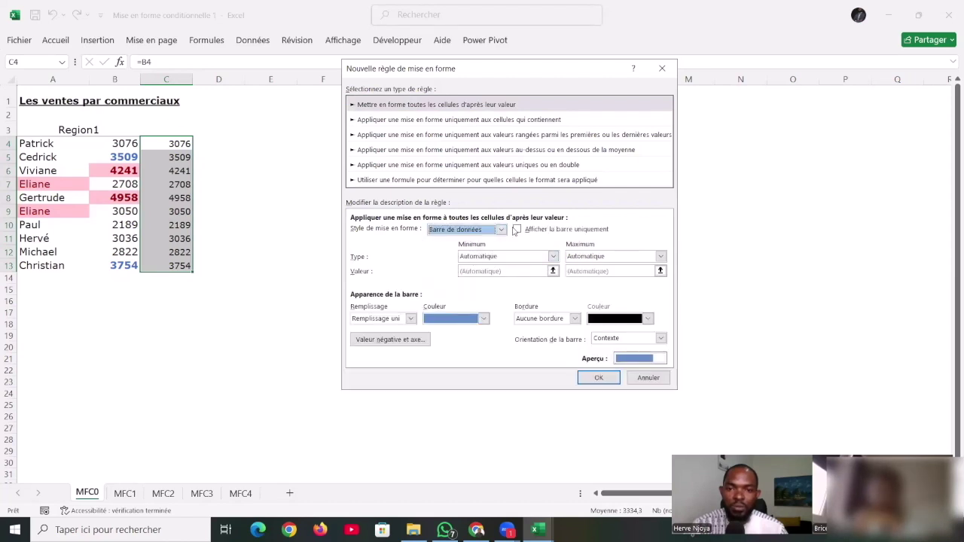
left_click(517, 230)
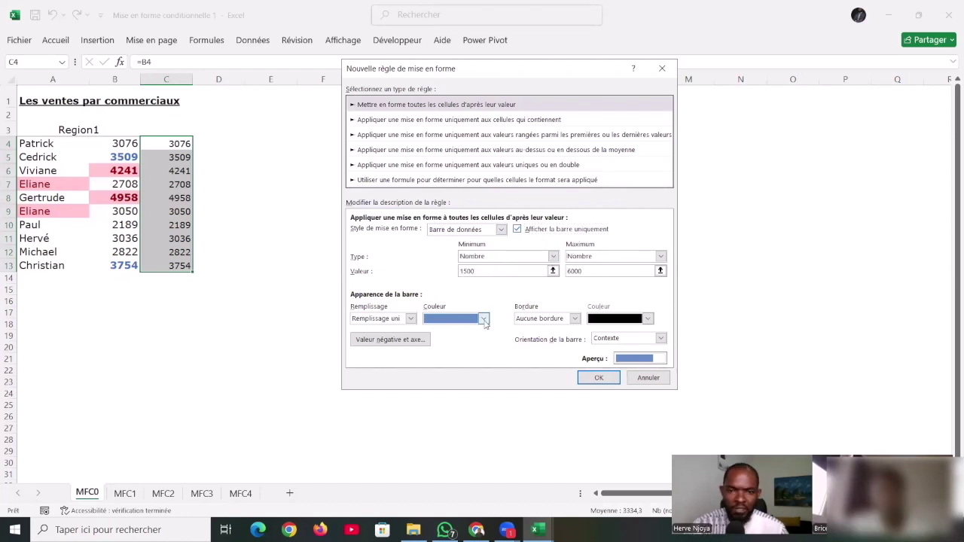
Give the data bars a green fill with a solid red border and apply the rule to C4:C13
left_click(482, 317)
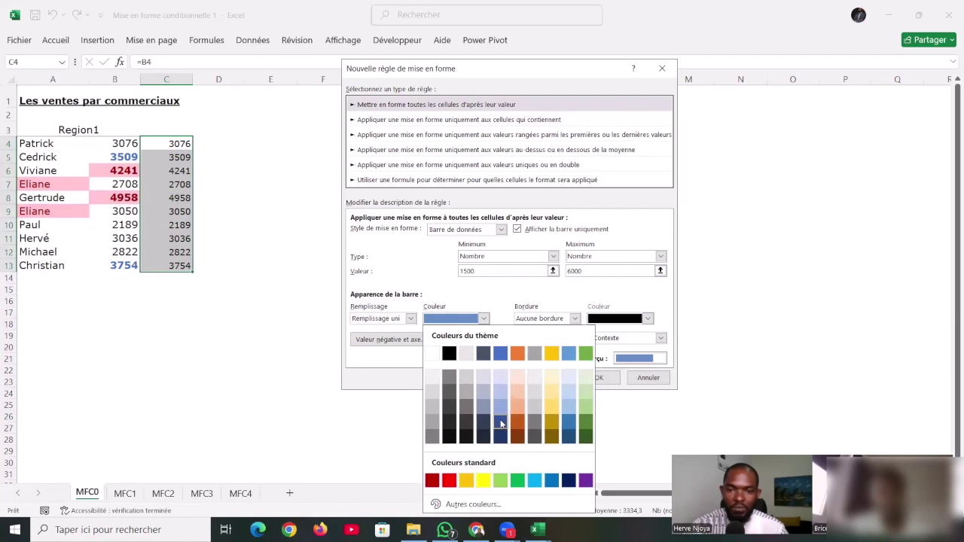
left_click(585, 353)
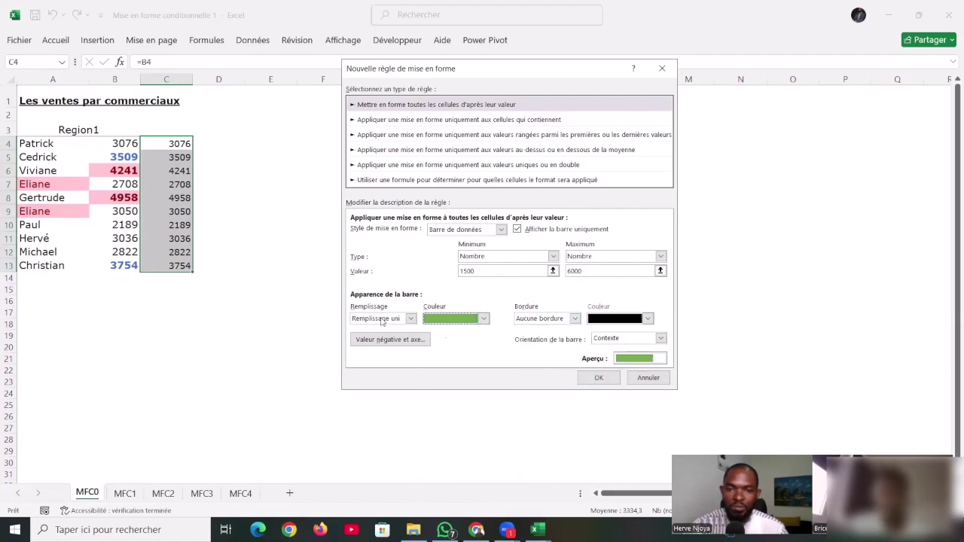
left_click(574, 318)
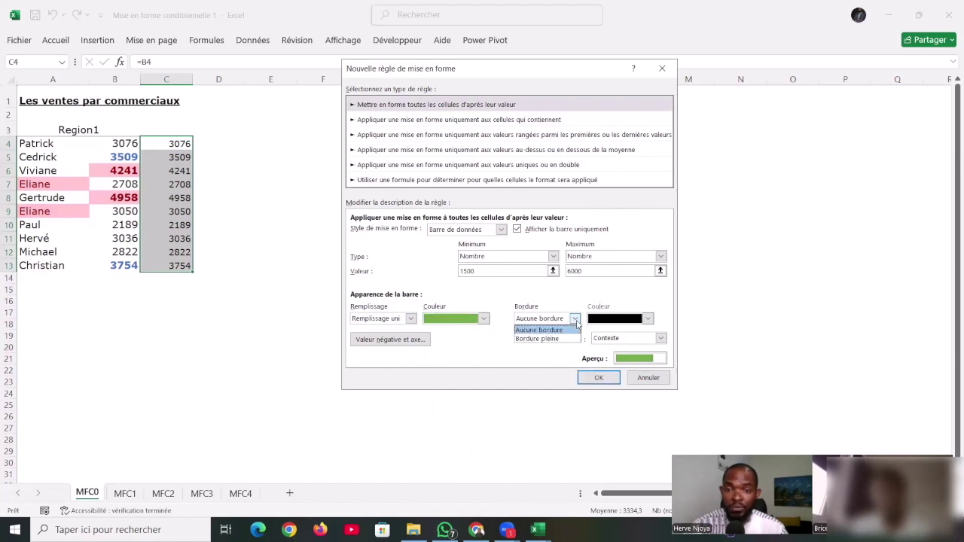
left_click(572, 332)
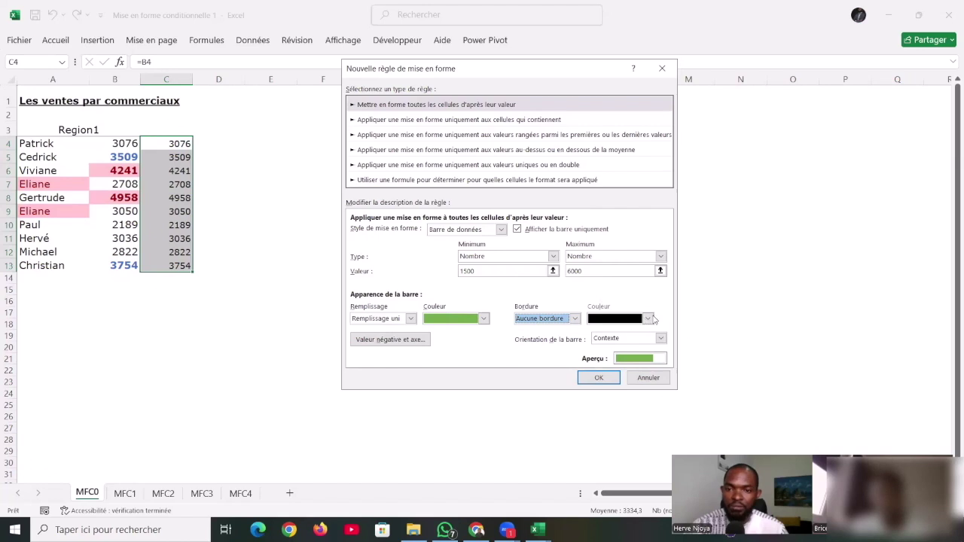
left_click(575, 320)
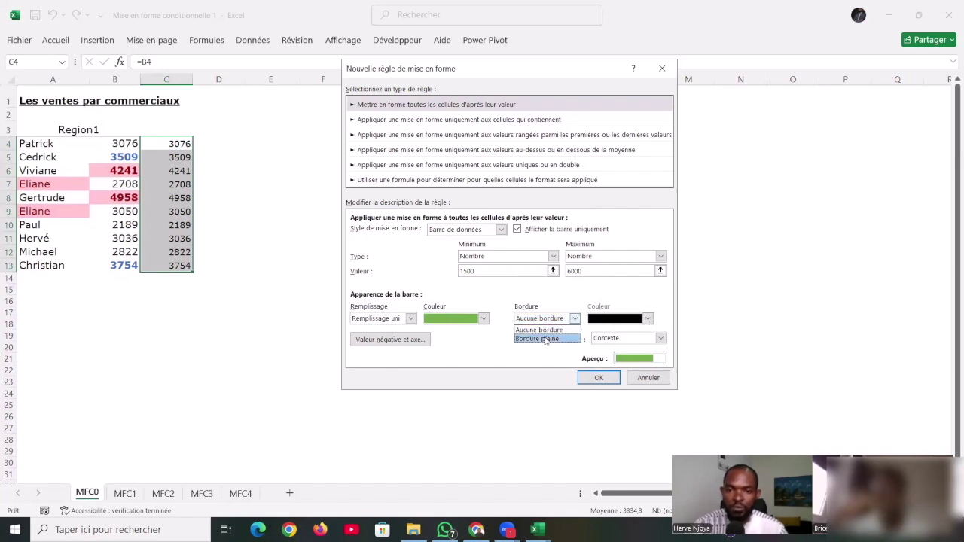
left_click(547, 339)
left_click(622, 320)
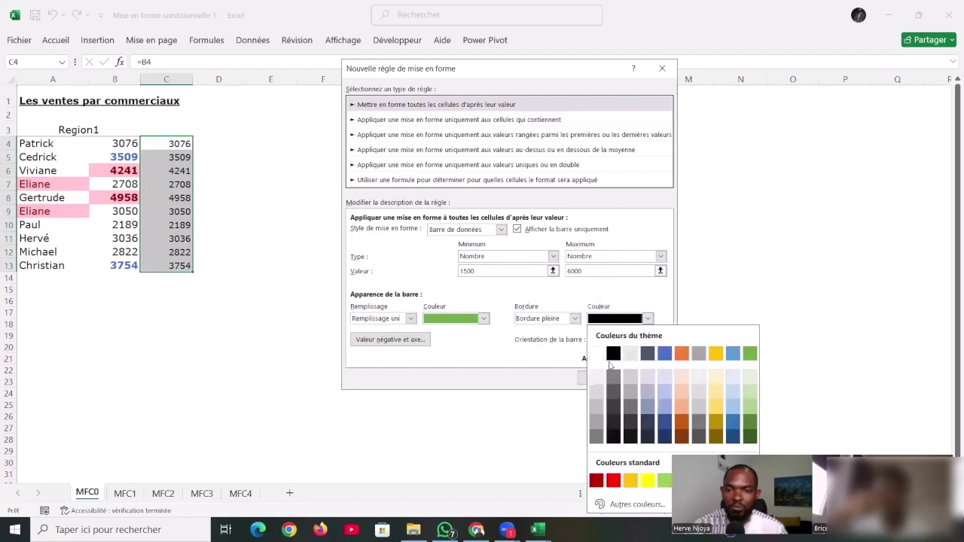
left_click(612, 481)
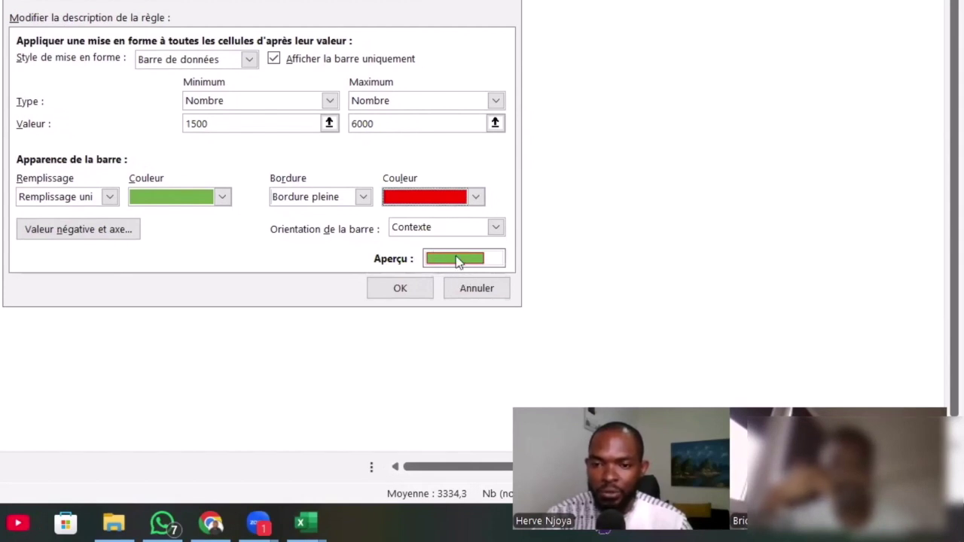
left_click(405, 289)
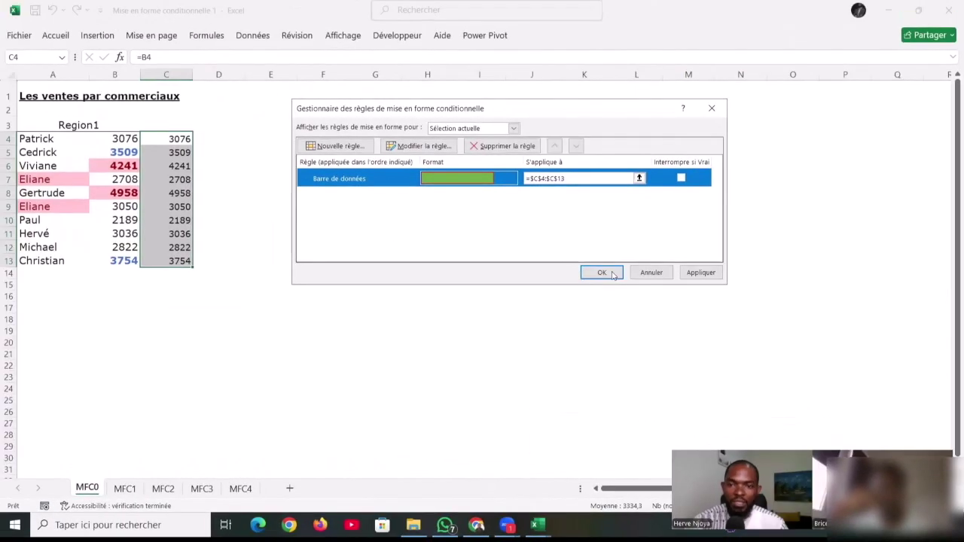
left_click(602, 272)
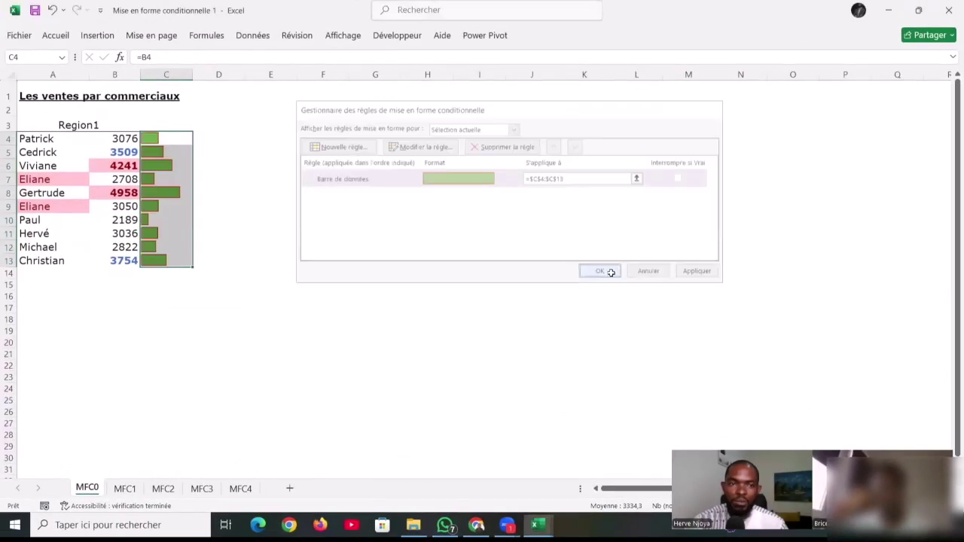
left_click(359, 257)
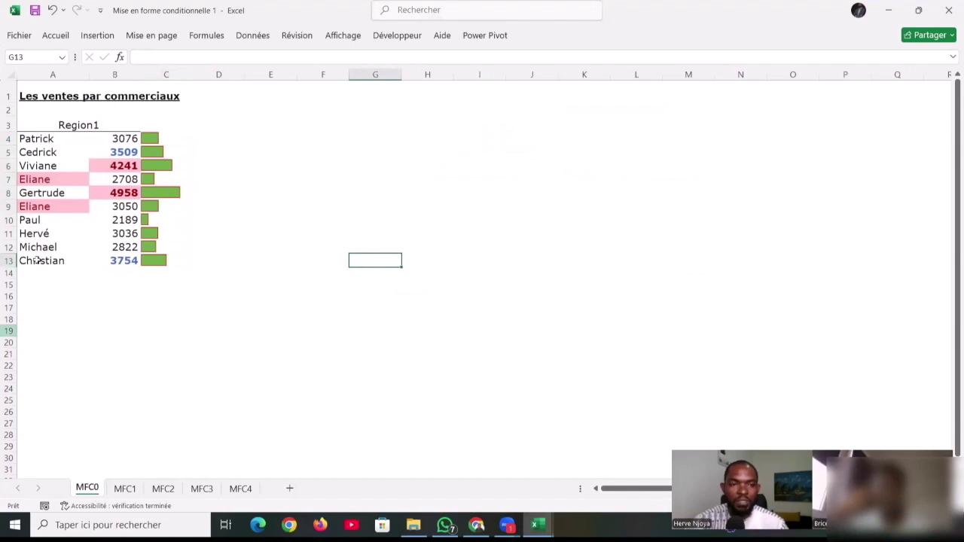
left_click_drag(126, 137, 174, 261)
left_click(234, 153)
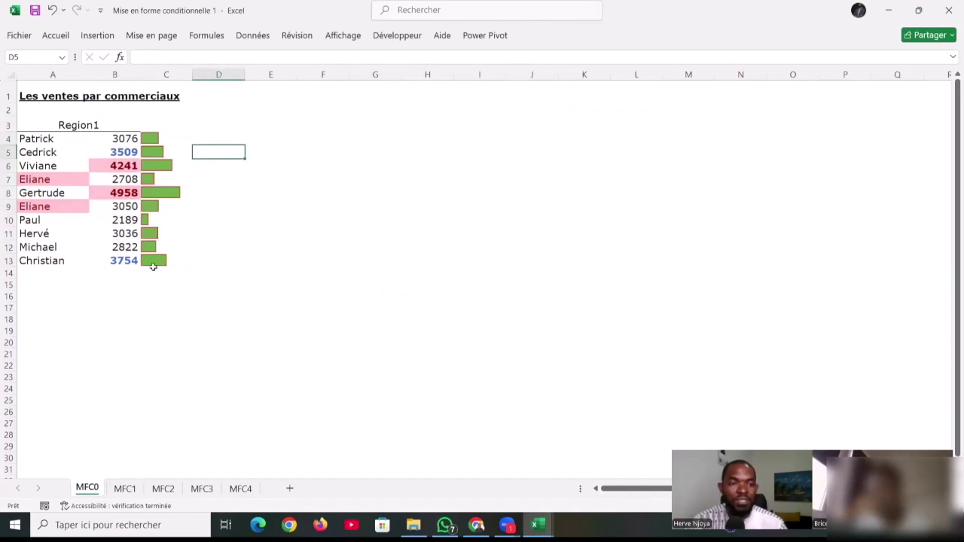
Set the sales figure in B11 to 5000 and check the data bars in column C
left_click(117, 231)
type("5000")
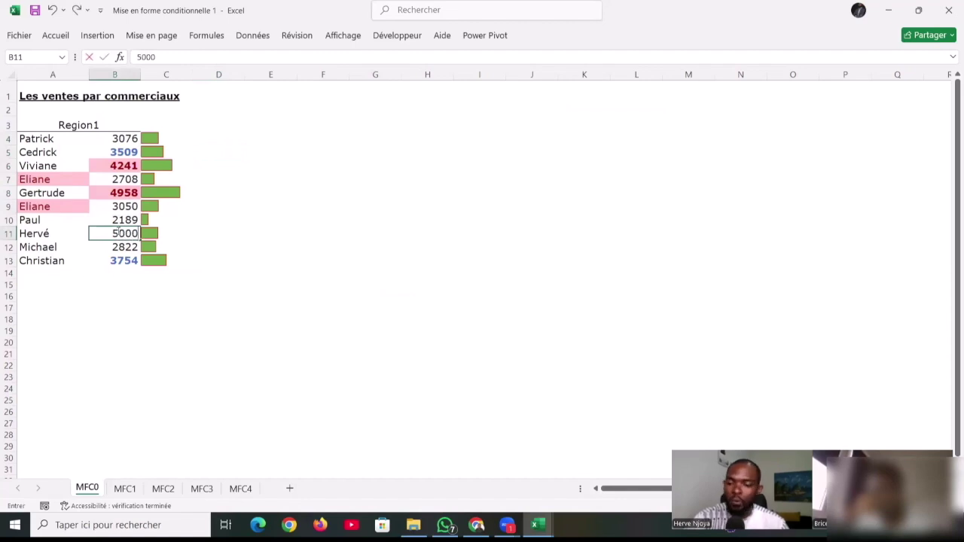
key("Return")
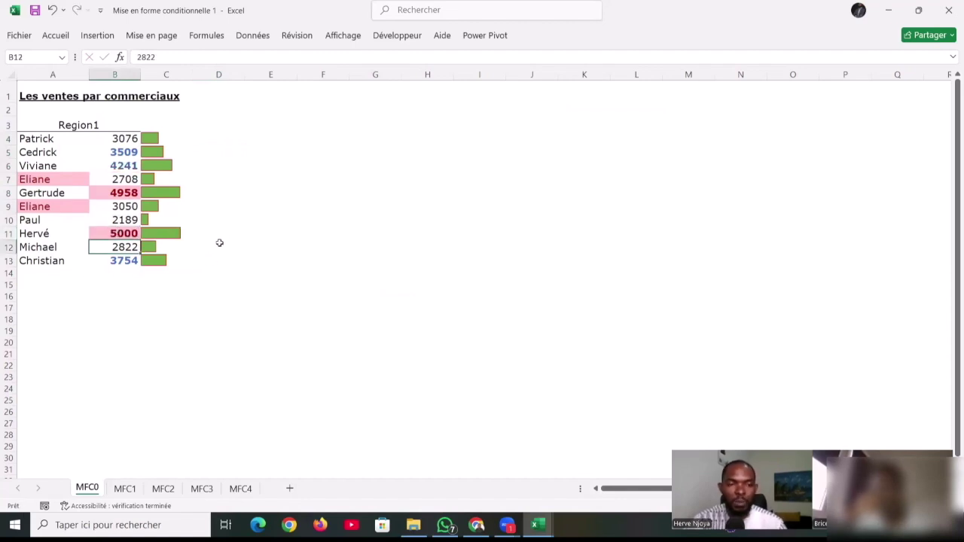
left_click(175, 217)
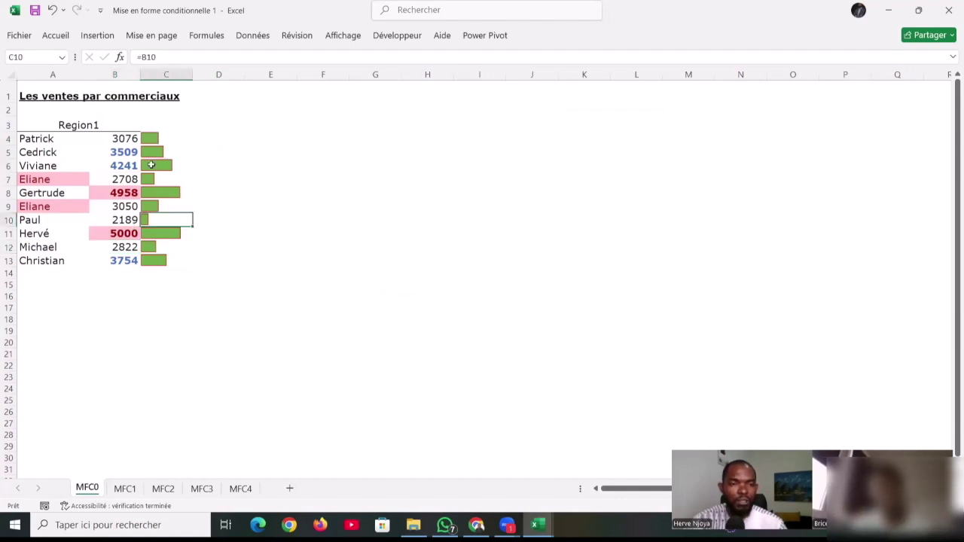
left_click(152, 231)
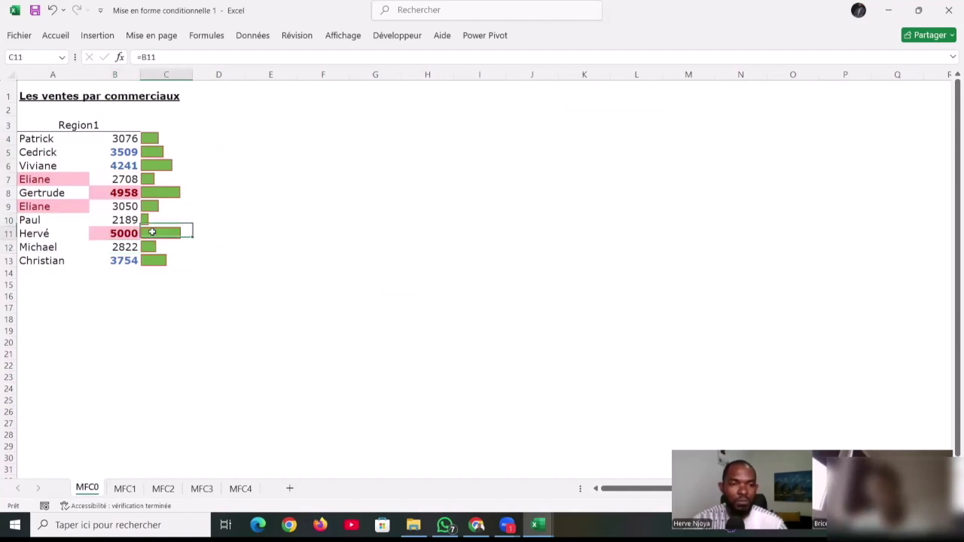
left_click(152, 196)
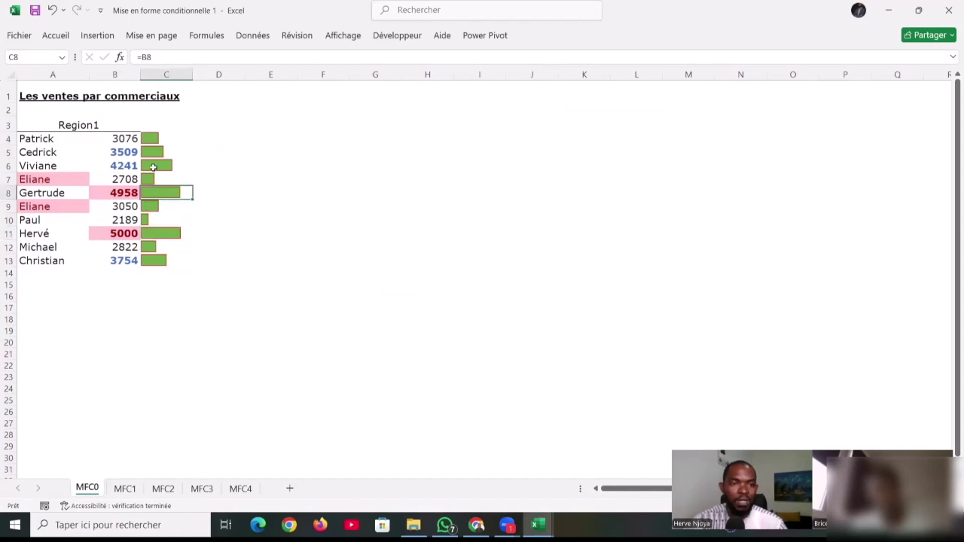
left_click(153, 164)
left_click(151, 138)
Apply the three coloured arrows icon set to B4:B13 and review the arrows on individual sales figures
left_click_drag(115, 137, 125, 235)
left_click_drag(129, 247, 128, 261)
left_click(49, 35)
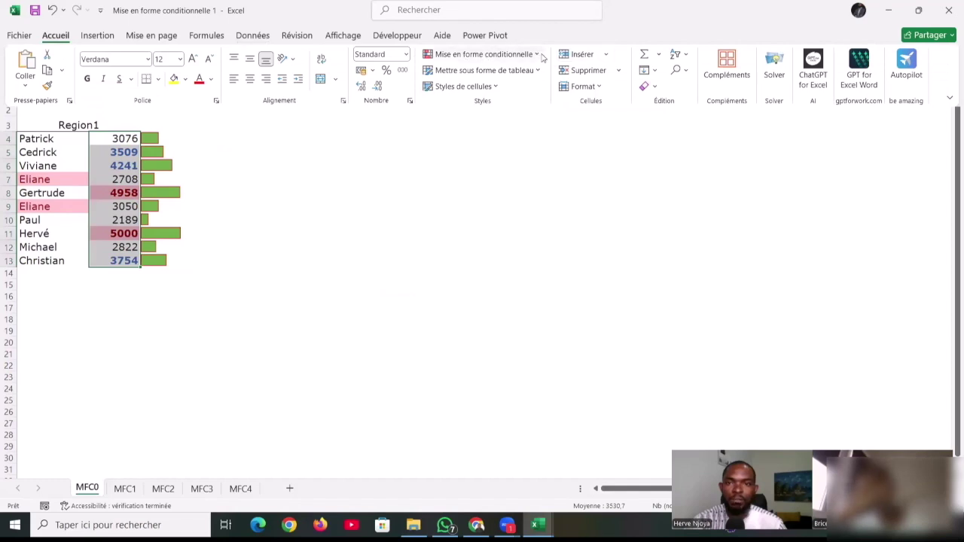
left_click(535, 55)
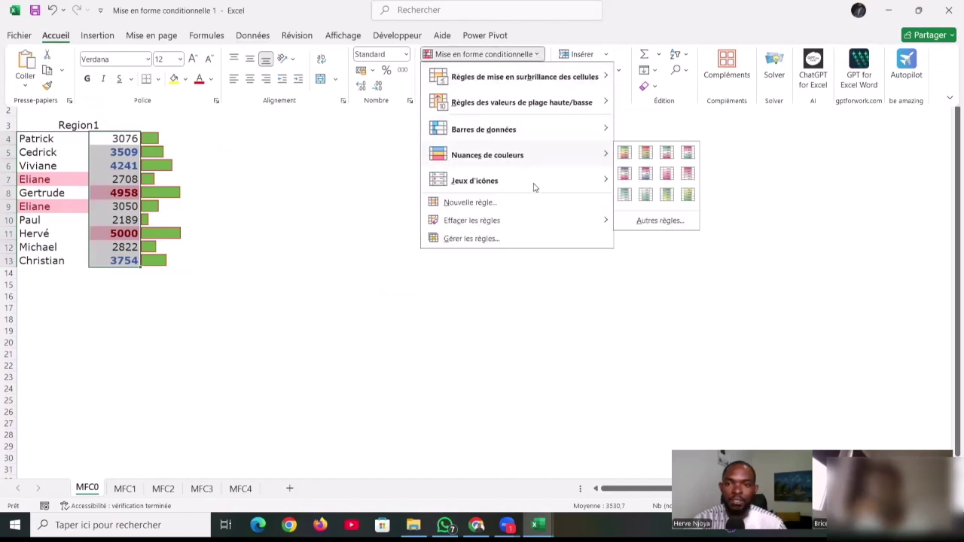
mouse_move(591, 183)
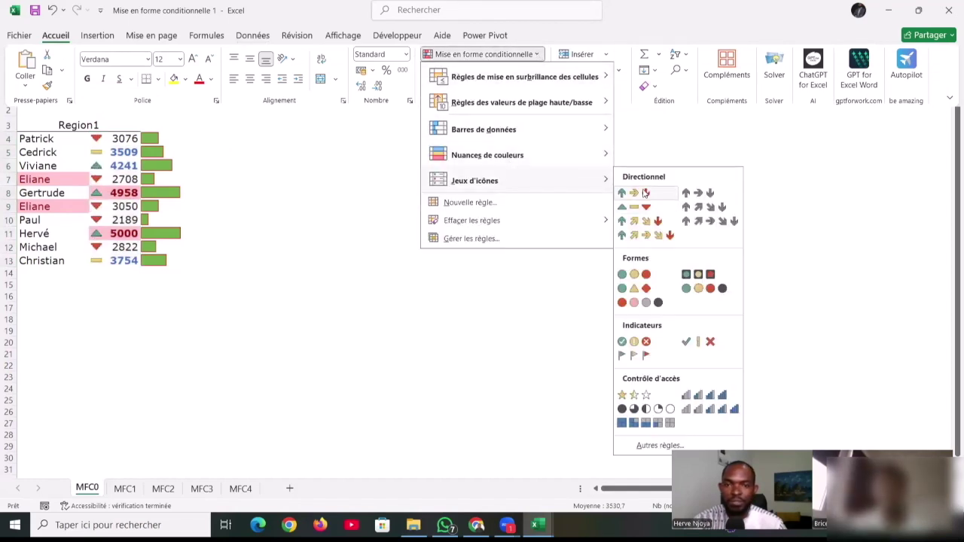
left_click(645, 193)
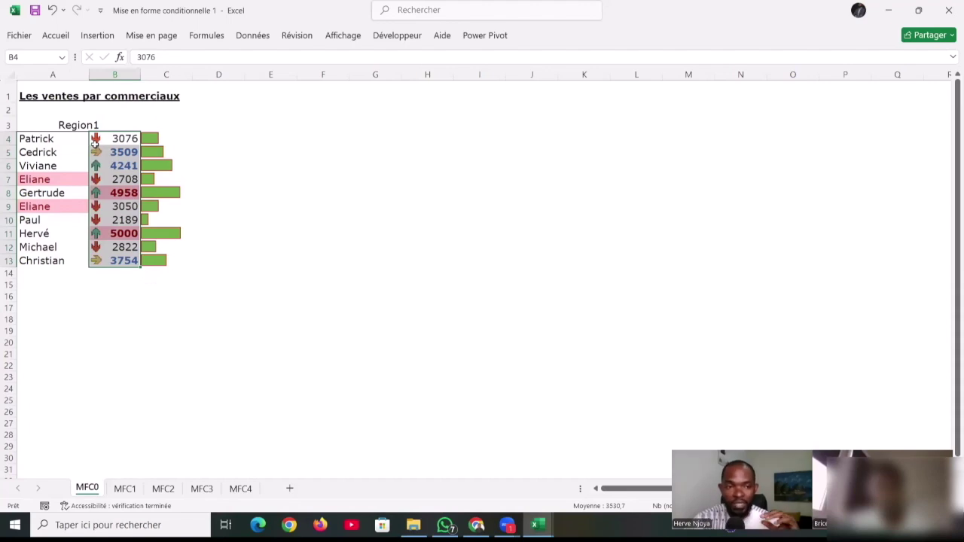
left_click(116, 179)
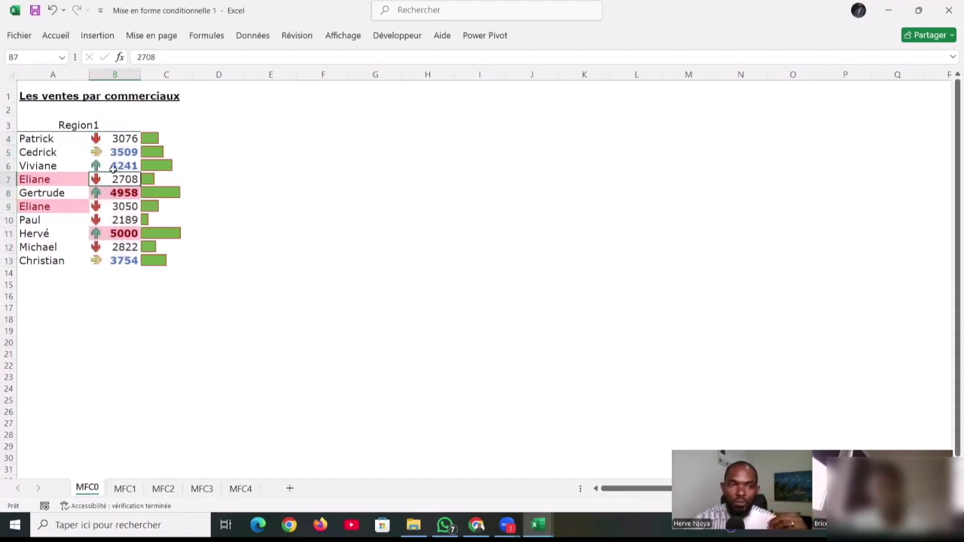
left_click(114, 153)
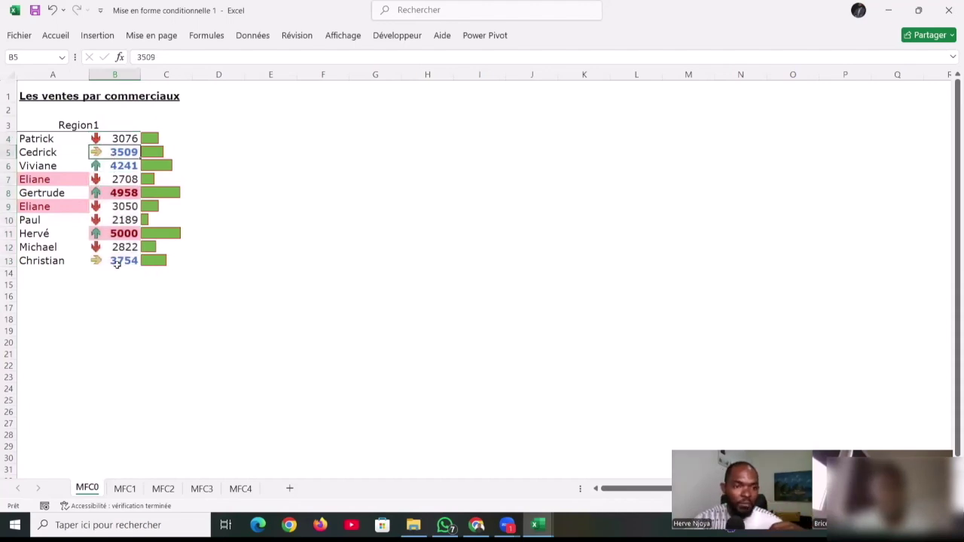
left_click(116, 261)
left_click(113, 153)
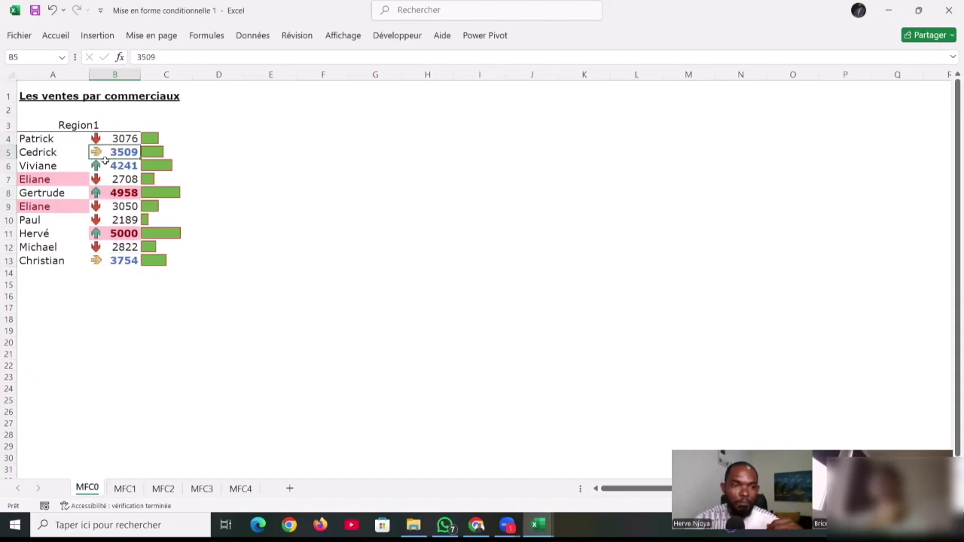
left_click(100, 142)
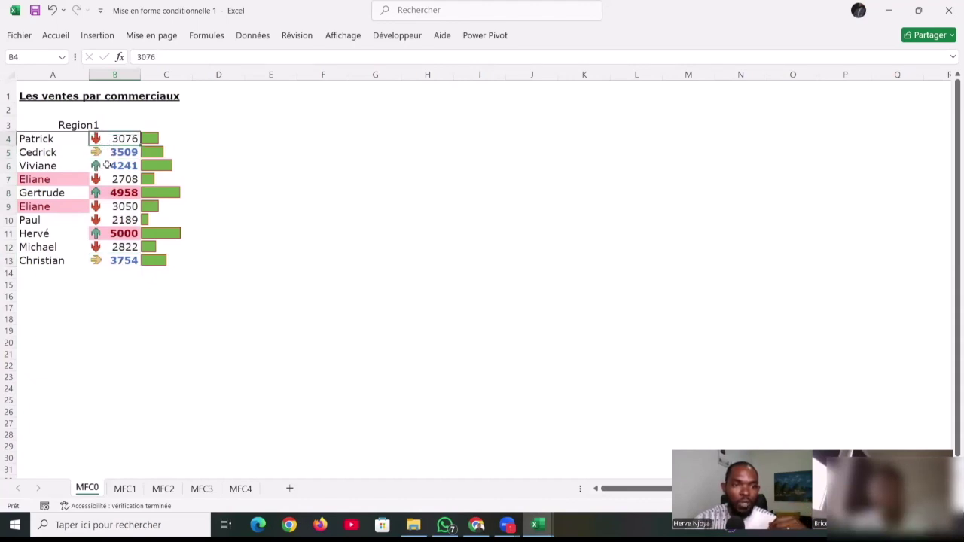
Check the arrow icons on the individual sales figures in B7, B9, B11, B8 and B6
left_click(110, 182)
left_click(109, 208)
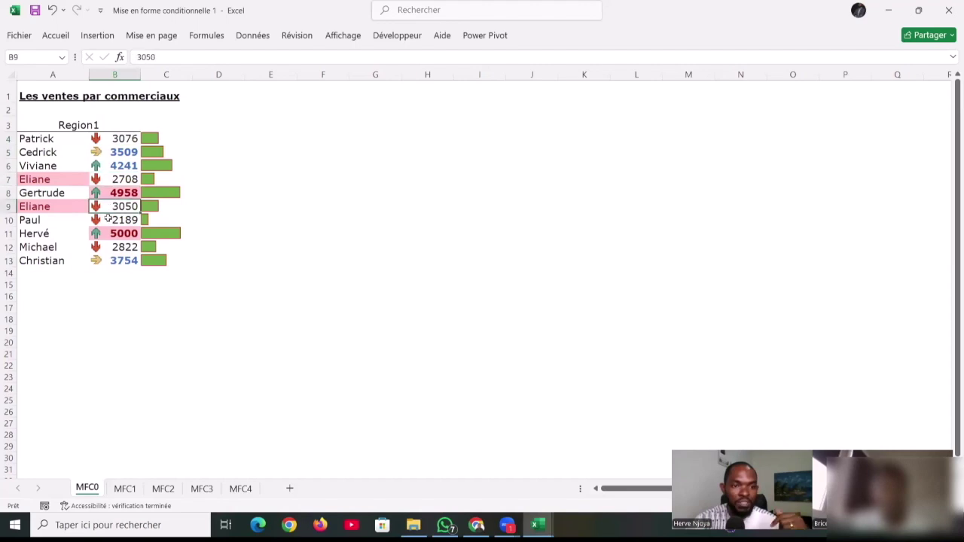
left_click(93, 235)
left_click(96, 193)
left_click(96, 167)
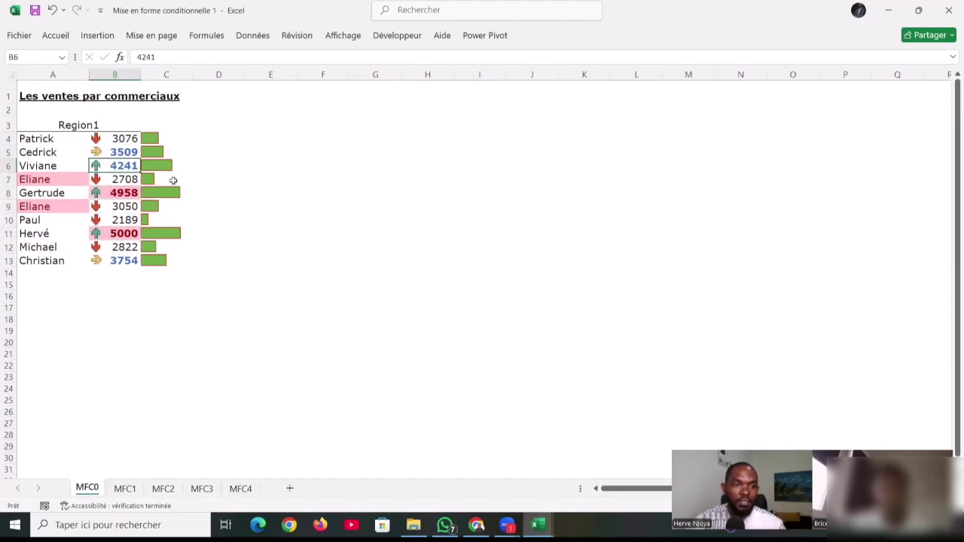
left_click_drag(117, 139, 125, 262)
left_click(64, 37)
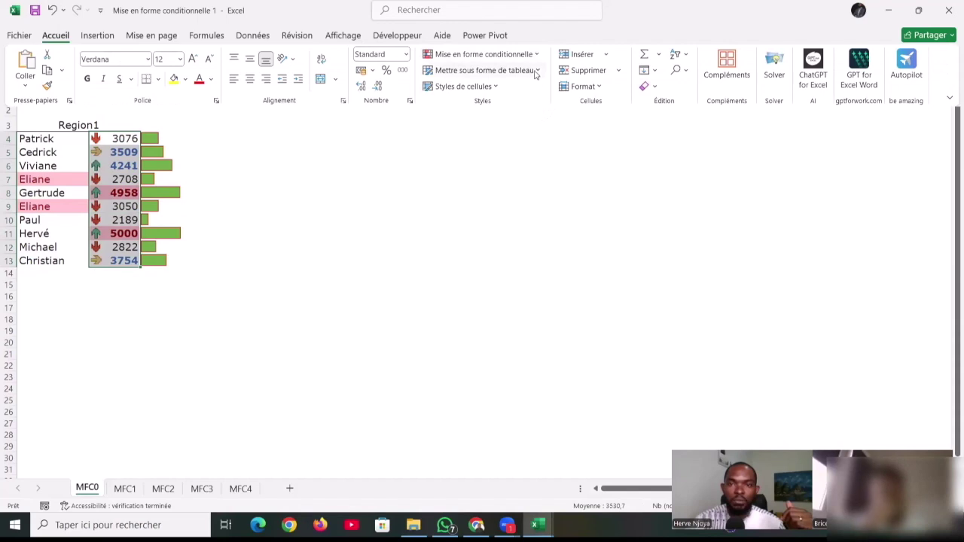
left_click(535, 55)
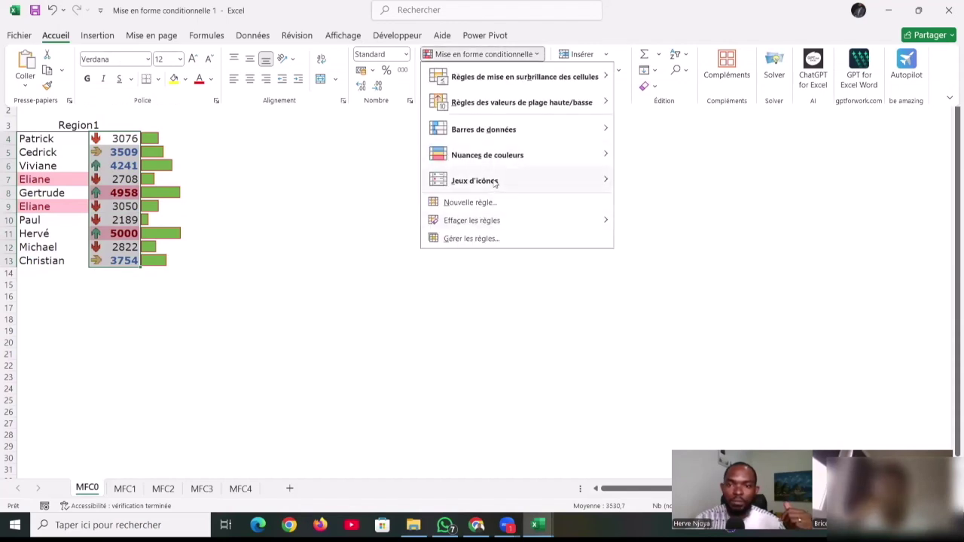
mouse_move(493, 183)
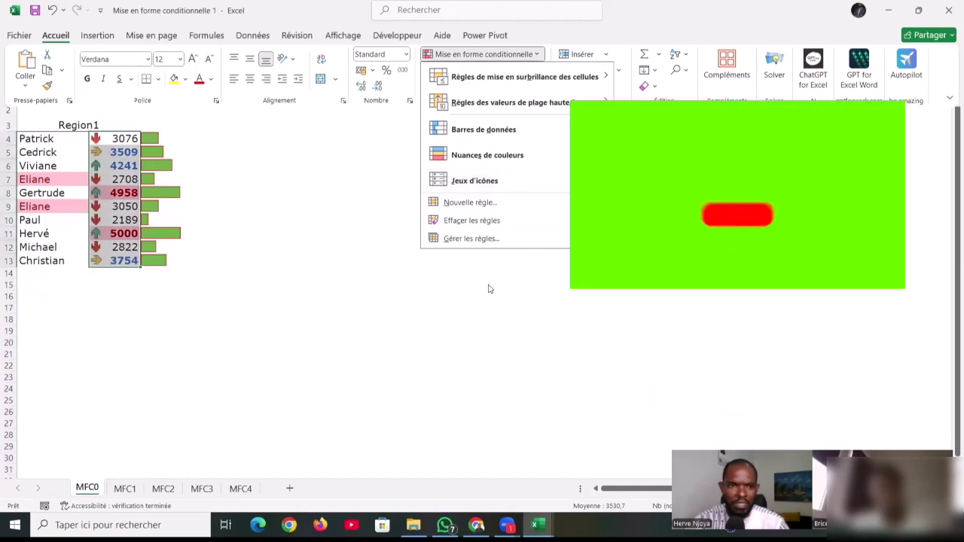
left_click(486, 289)
left_click(486, 288)
left_click(270, 247)
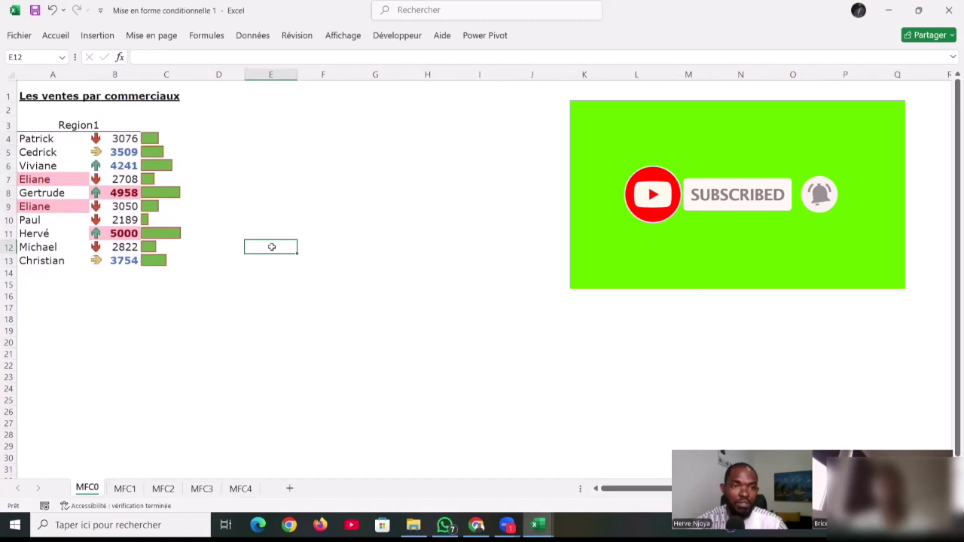
Switch to the MFC1 sheet and review exercise 1 and its Region1, Region2 and Region3 sales tables
left_click(125, 488)
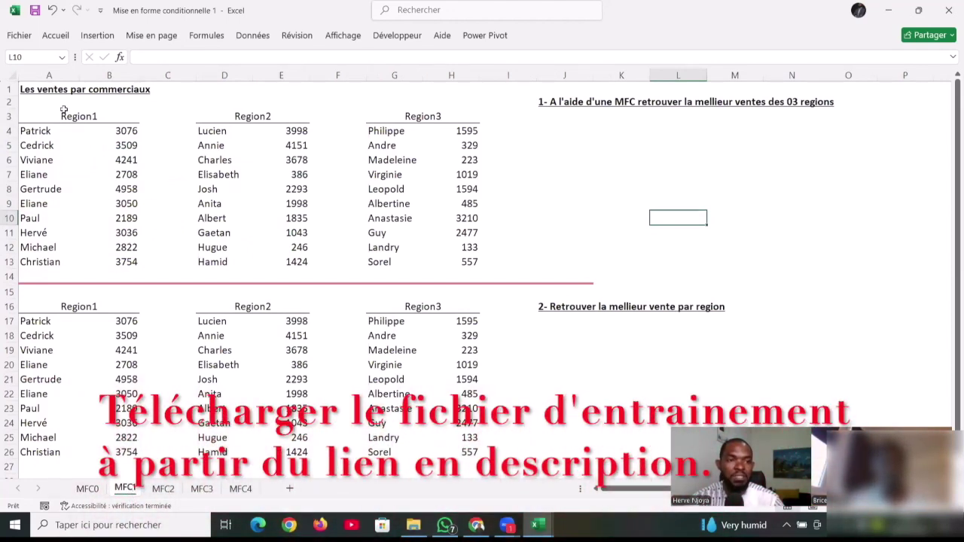
left_click(551, 101)
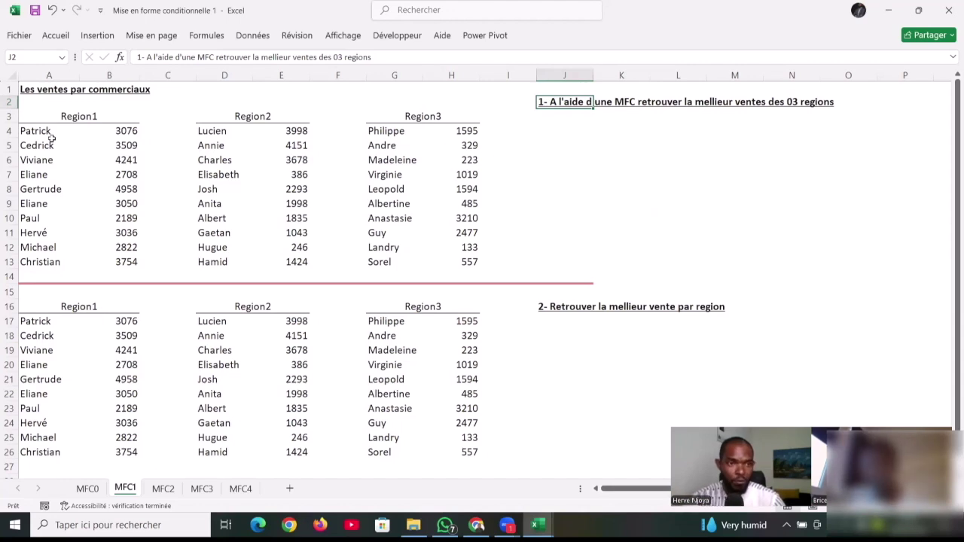
left_click_drag(52, 128, 117, 262)
left_click_drag(213, 131, 293, 277)
left_click_drag(400, 131, 449, 259)
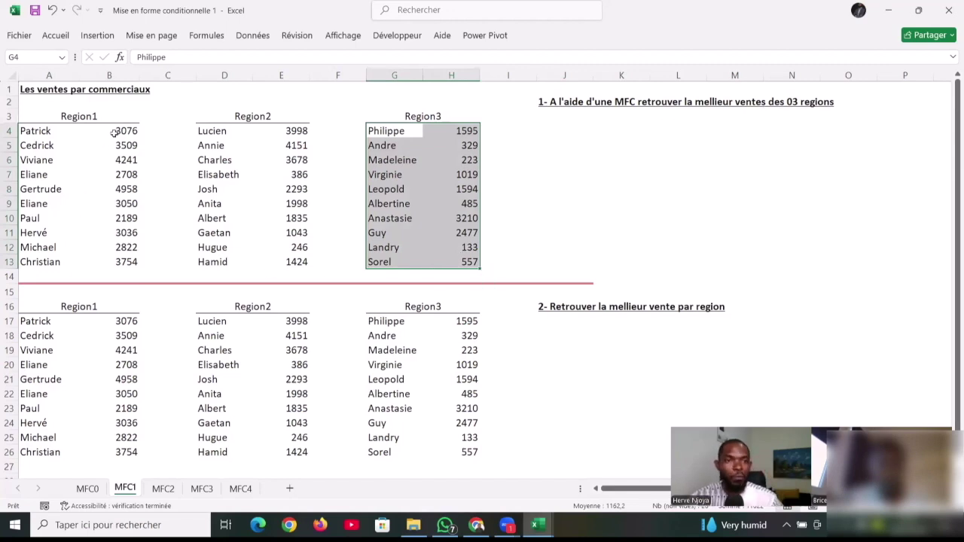
Highlight the 3 highest values across B4:B13, E4:E13 and H4:H13 with light red fill and dark red text
left_click_drag(113, 132, 121, 265)
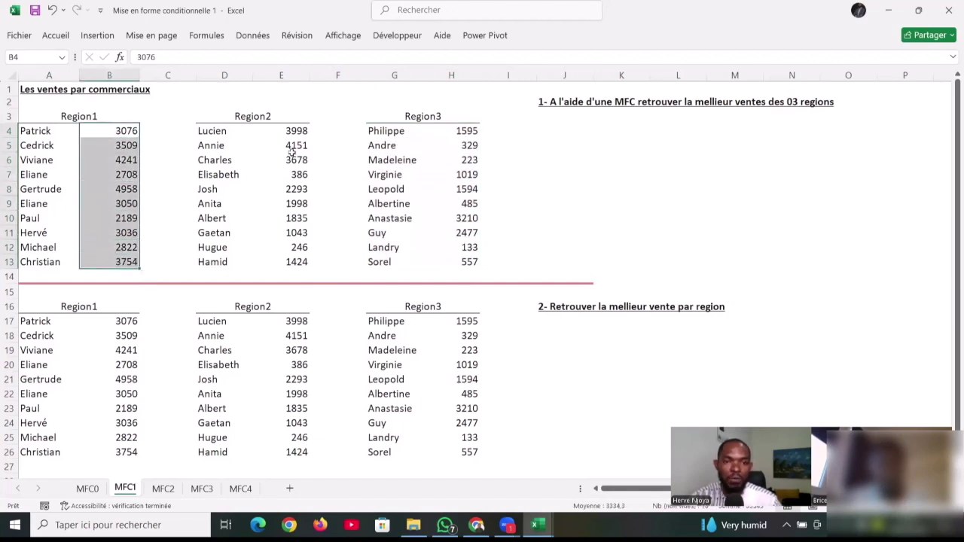
left_click_drag(292, 131, 295, 260)
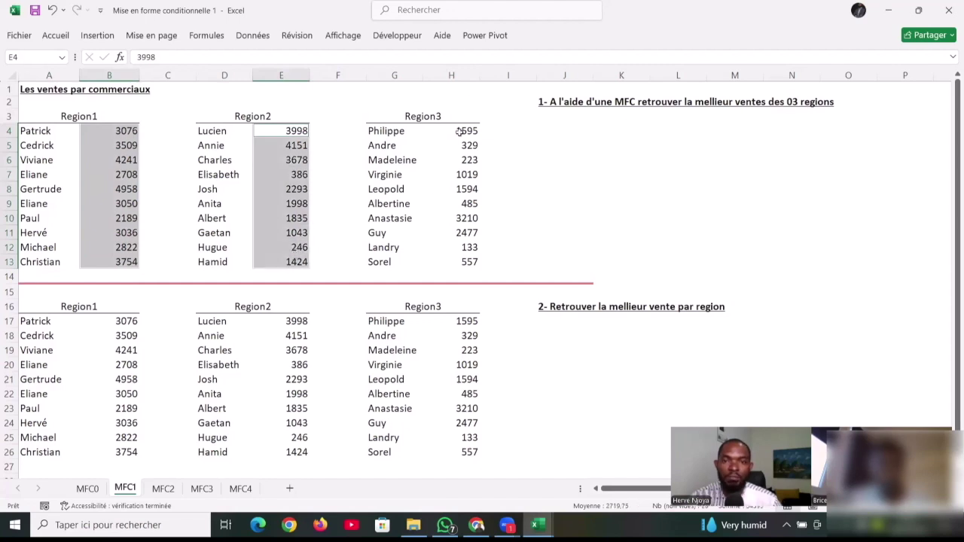
left_click_drag(460, 132, 466, 258)
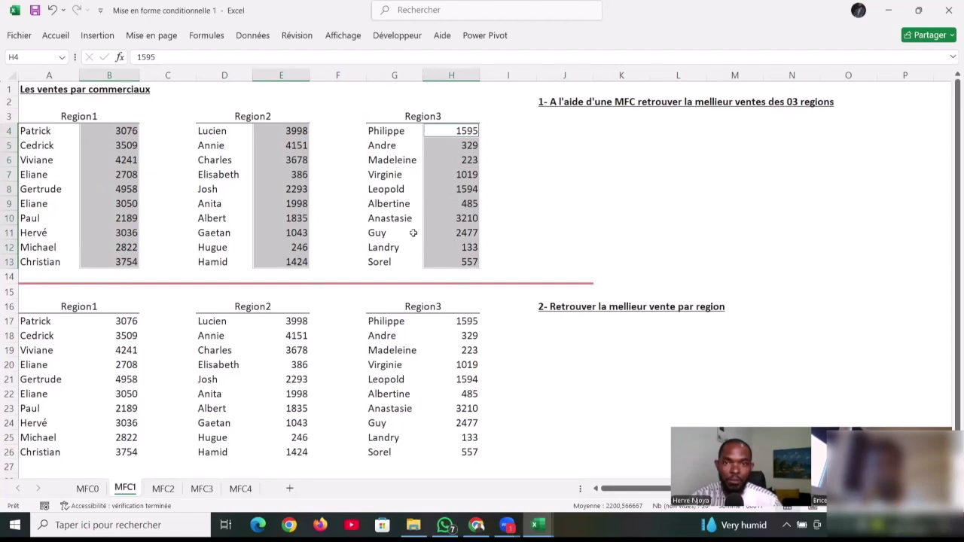
left_click(57, 36)
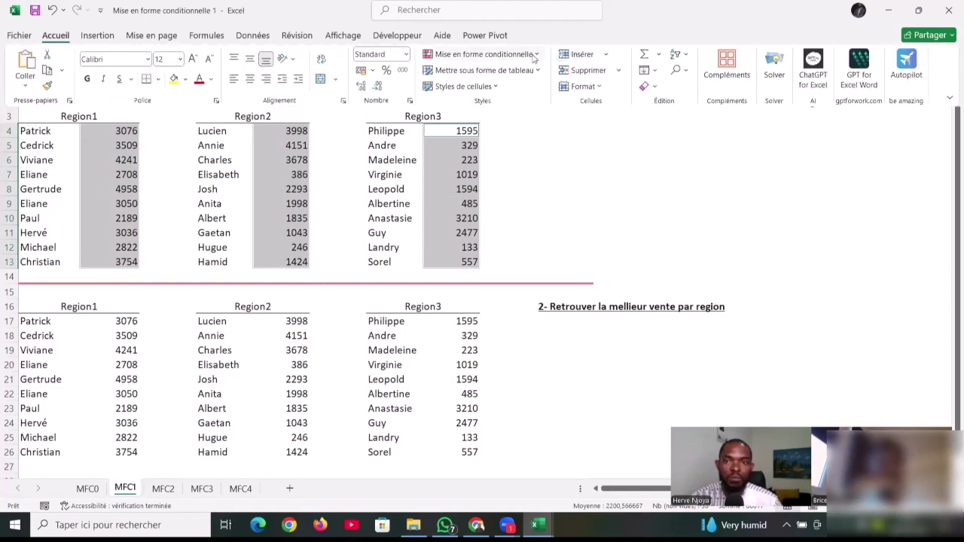
left_click(535, 55)
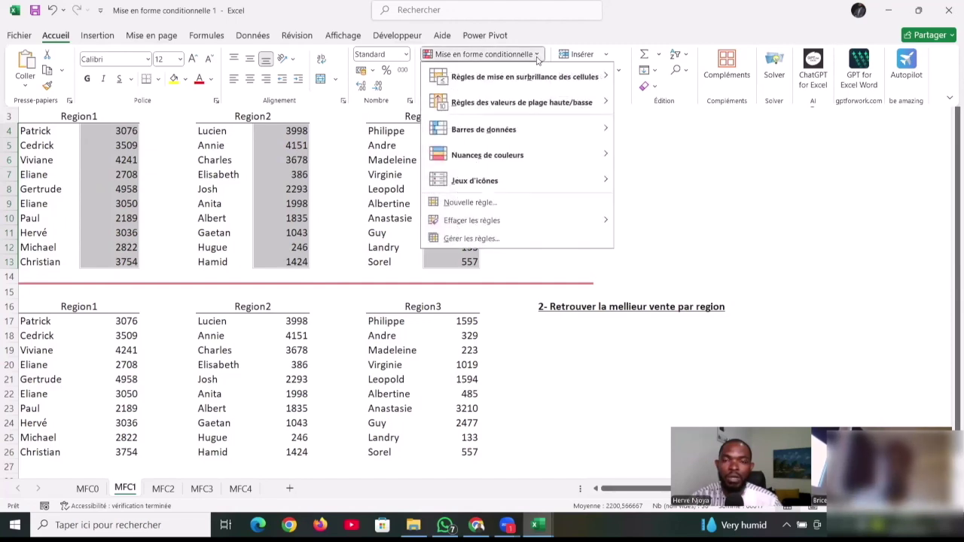
mouse_move(561, 102)
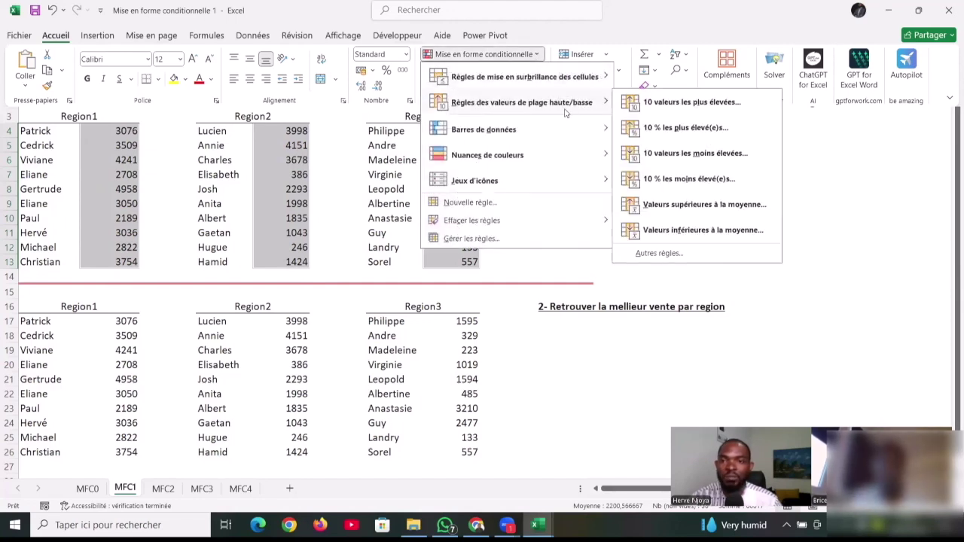
left_click(661, 103)
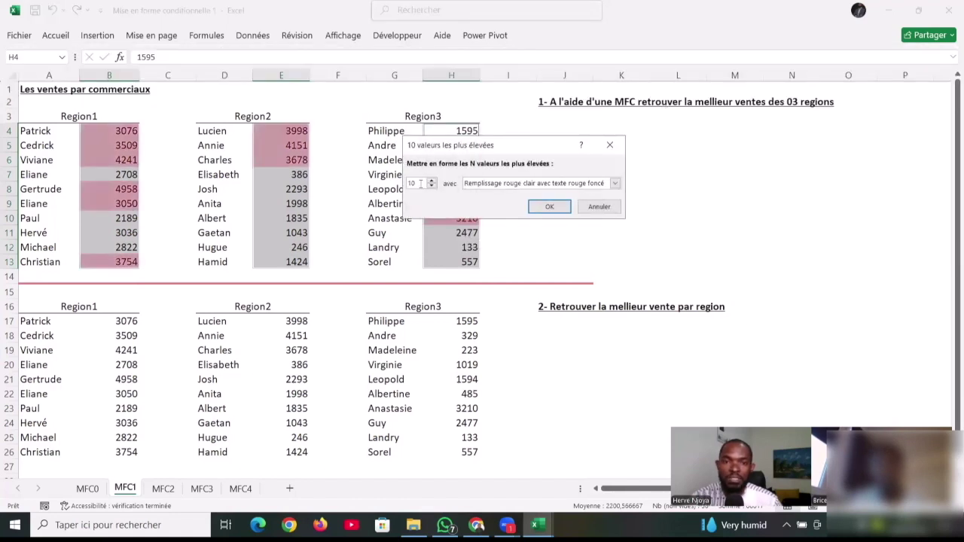
type("3")
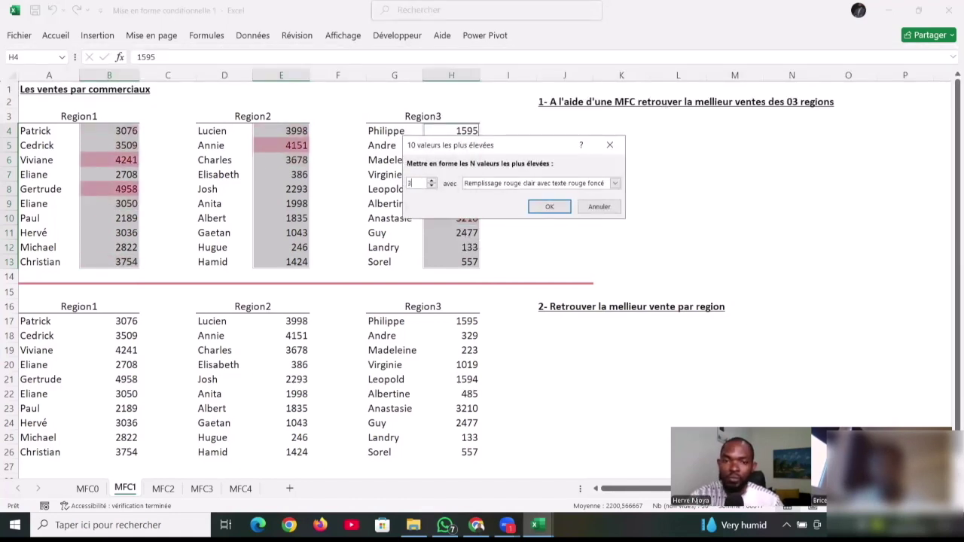
left_click(549, 207)
left_click(550, 178)
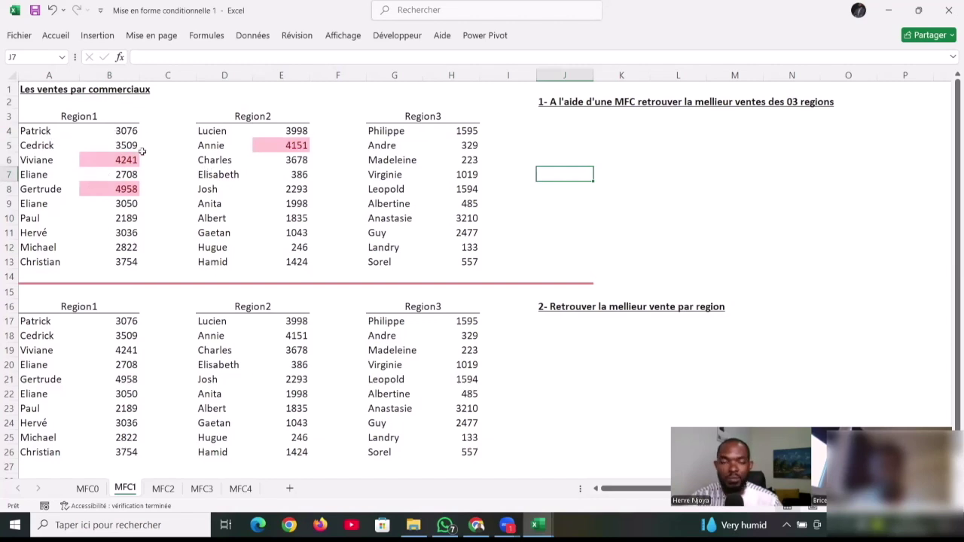
Test the top-three rule by setting the Region3 sales figure in H5 to 5000, and undo that change
left_click(290, 147)
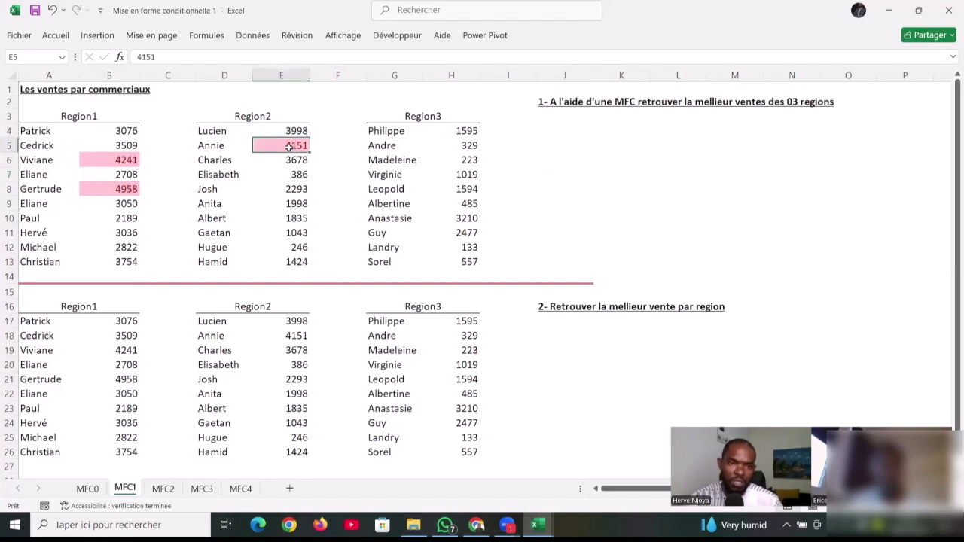
left_click(433, 143)
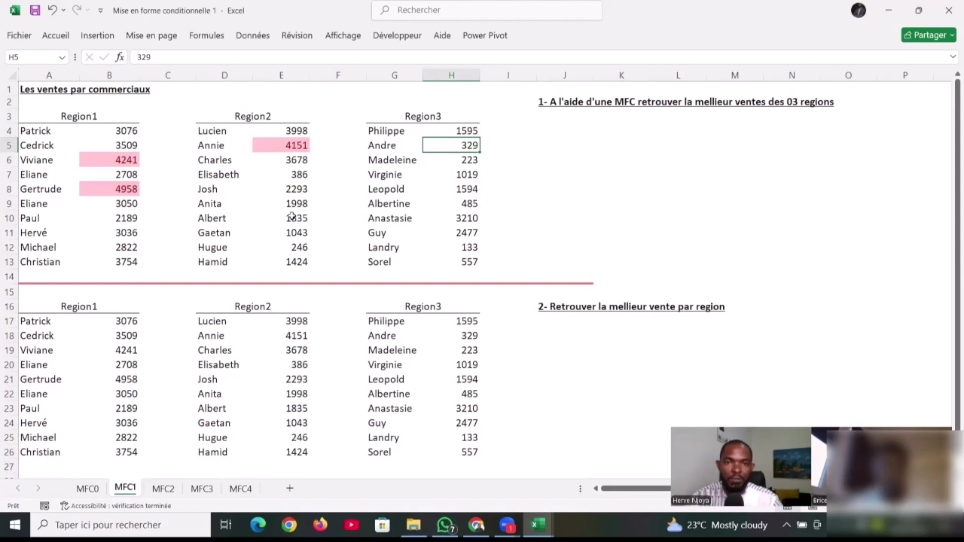
left_click(462, 164)
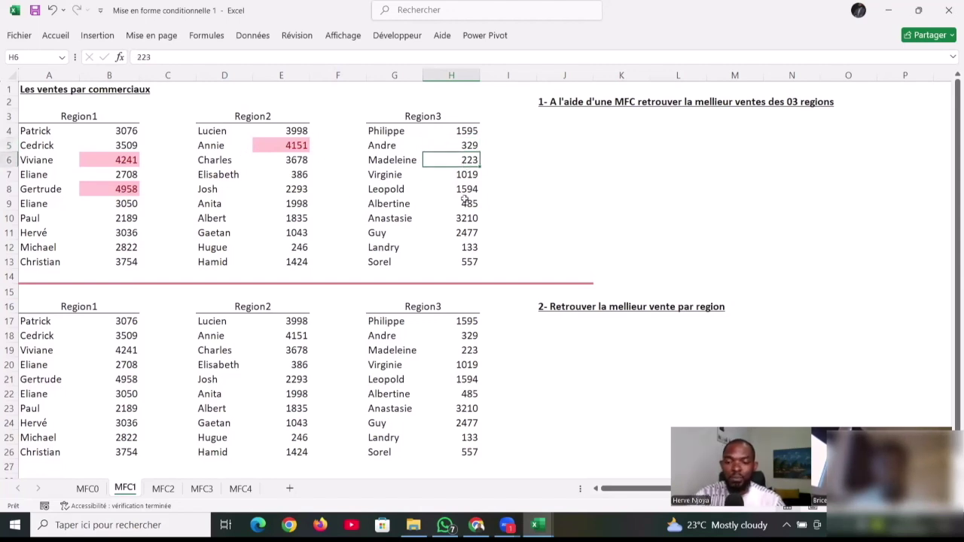
key("Up")
type("50")
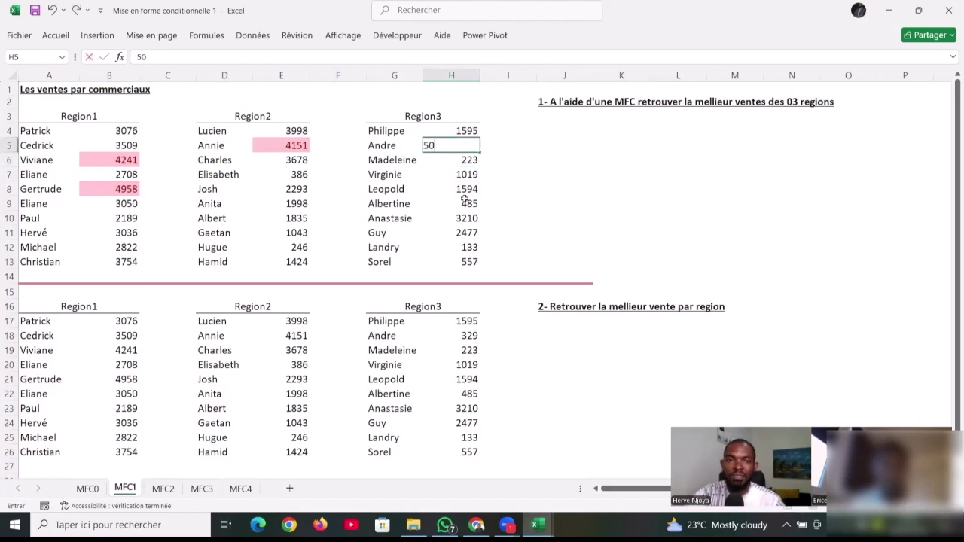
key("Return")
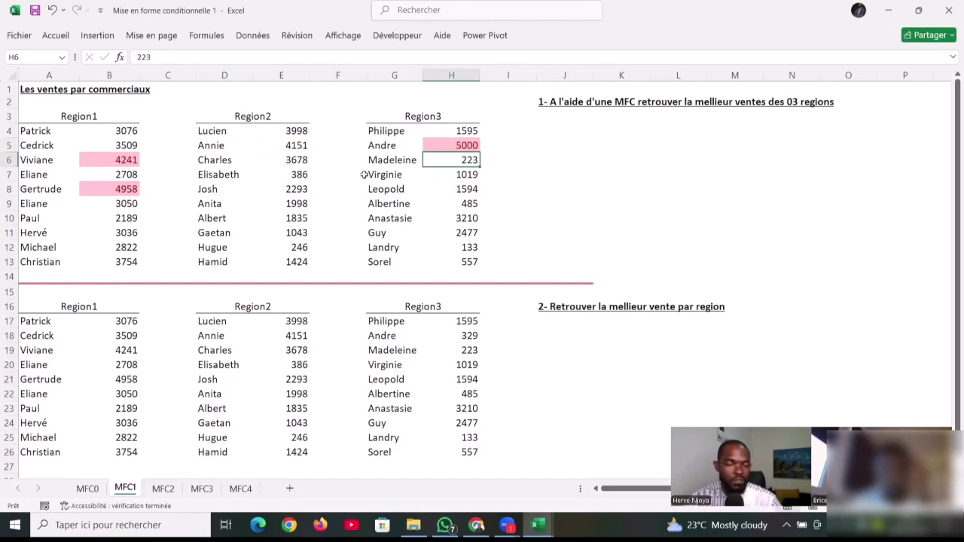
left_click(50, 10)
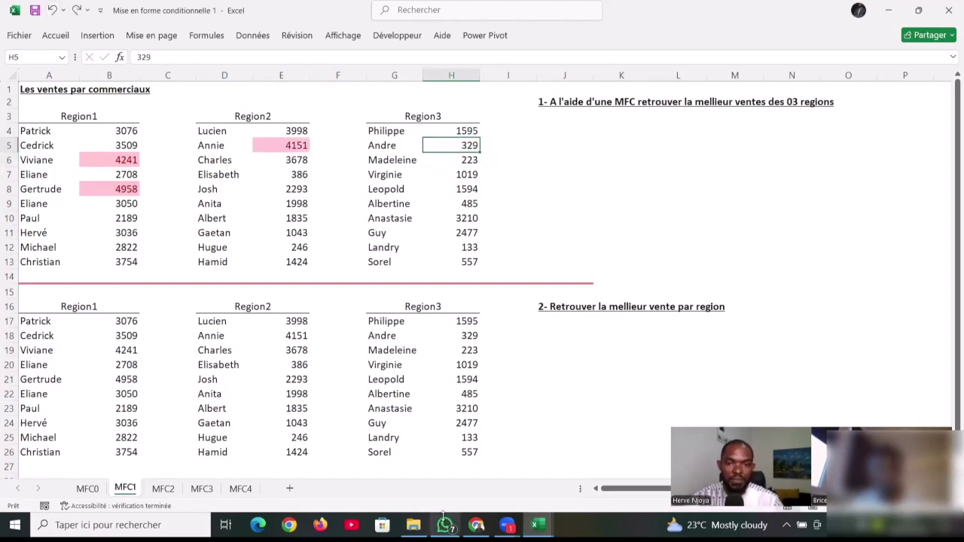
Highlight the single highest value in the Region1 sales B17:B26 with light red fill and dark red text
scroll(413, 387, "down", 1)
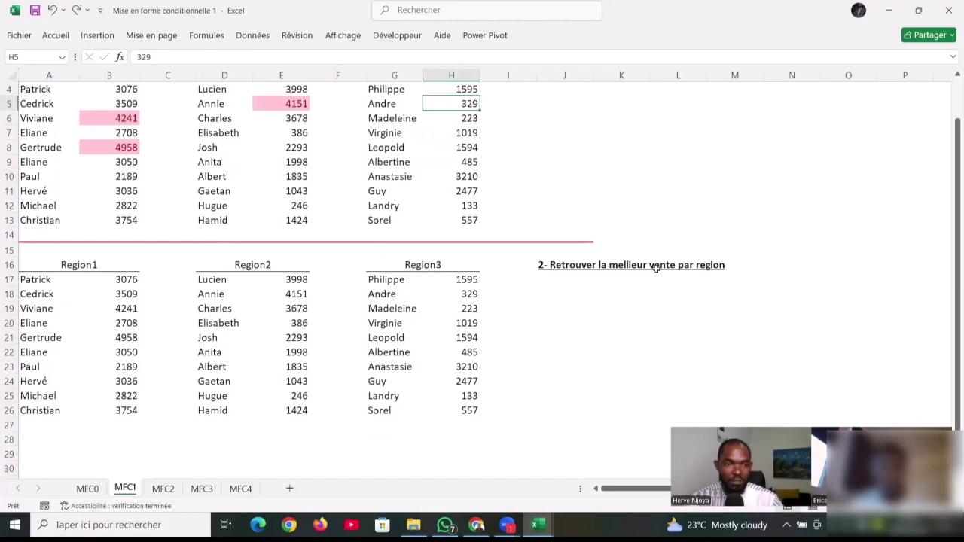
left_click_drag(120, 279, 41, 305)
left_click(97, 279)
left_click_drag(112, 308, 117, 419)
left_click_drag(118, 413, 118, 412)
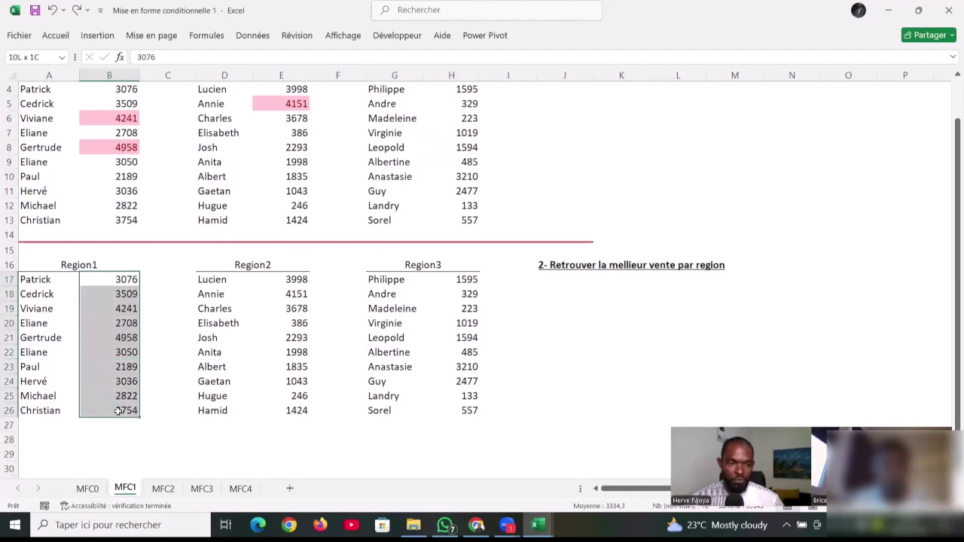
left_click(55, 35)
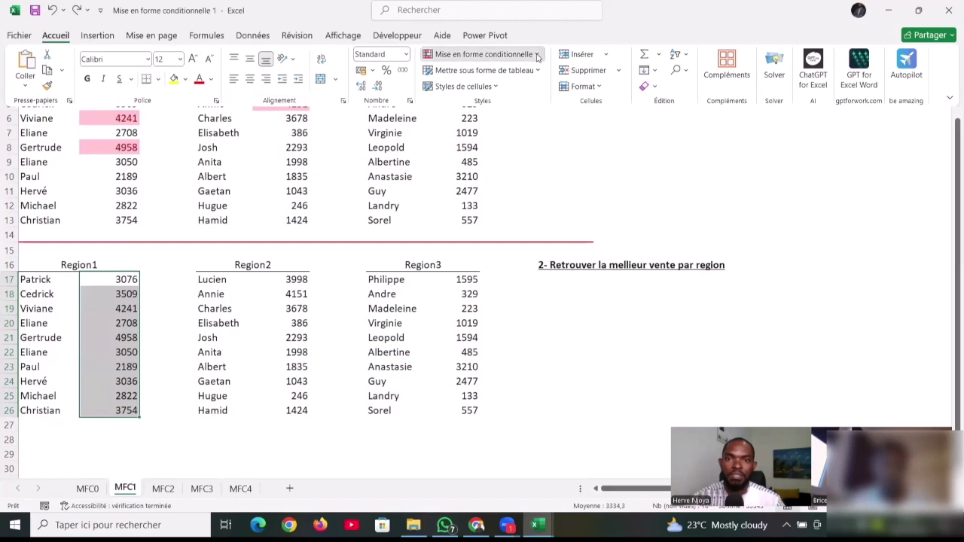
left_click(536, 56)
mouse_move(546, 101)
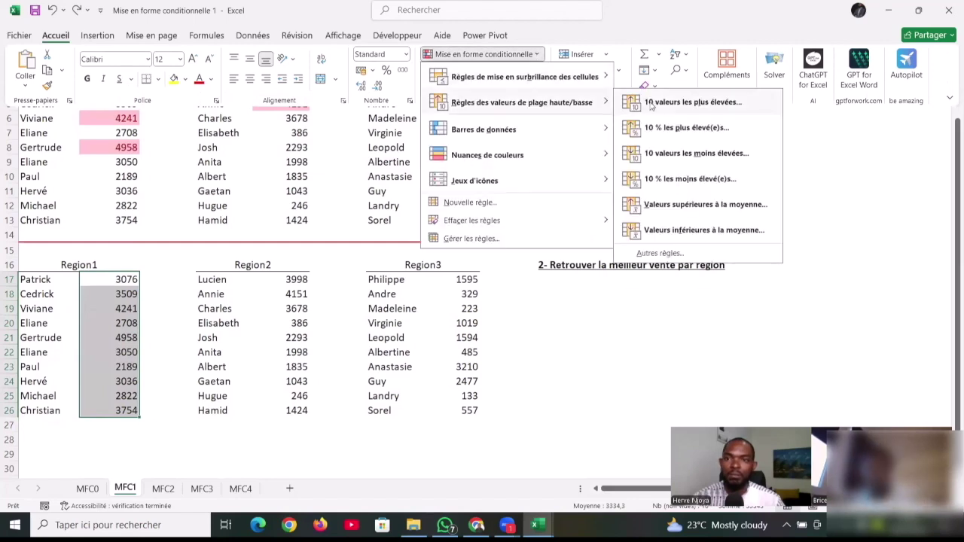
left_click(652, 104)
type("1")
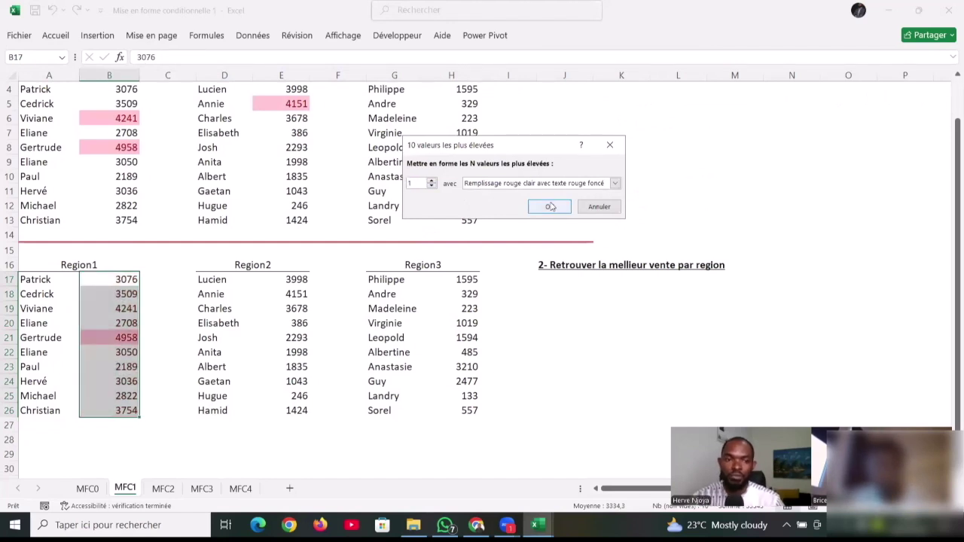
left_click(550, 207)
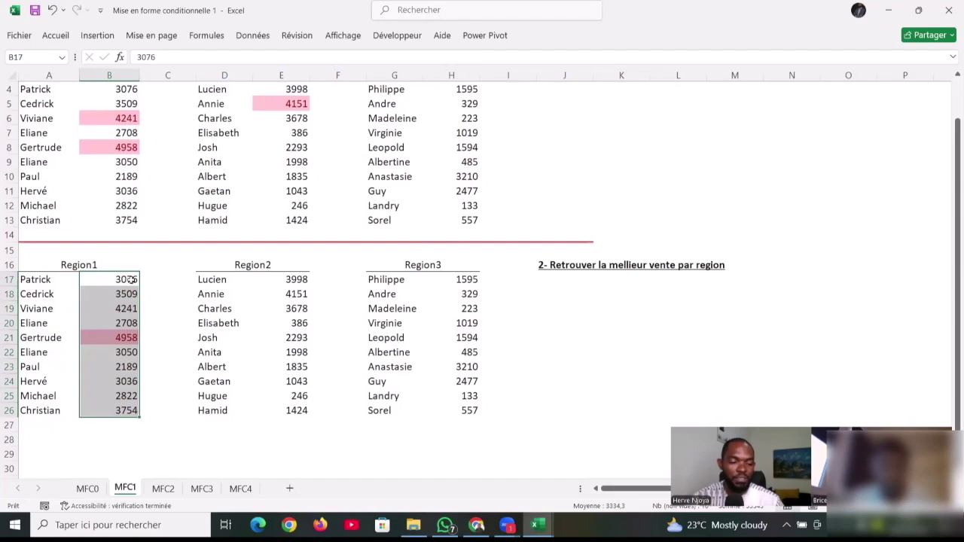
Copy B17:B26 and paste only its formatting onto the Region2 sales in E17:E26
key("ctrl+c")
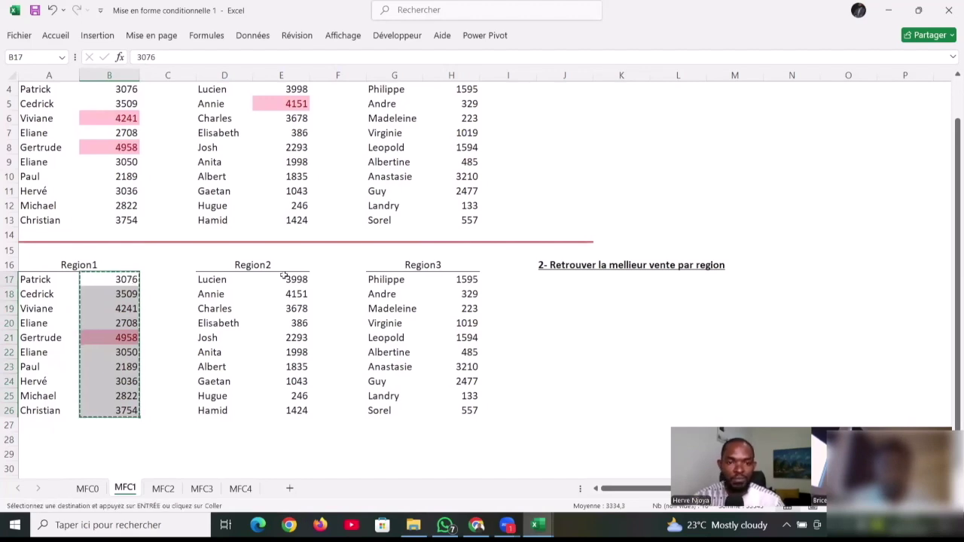
left_click_drag(289, 279, 290, 410)
right_click(290, 381)
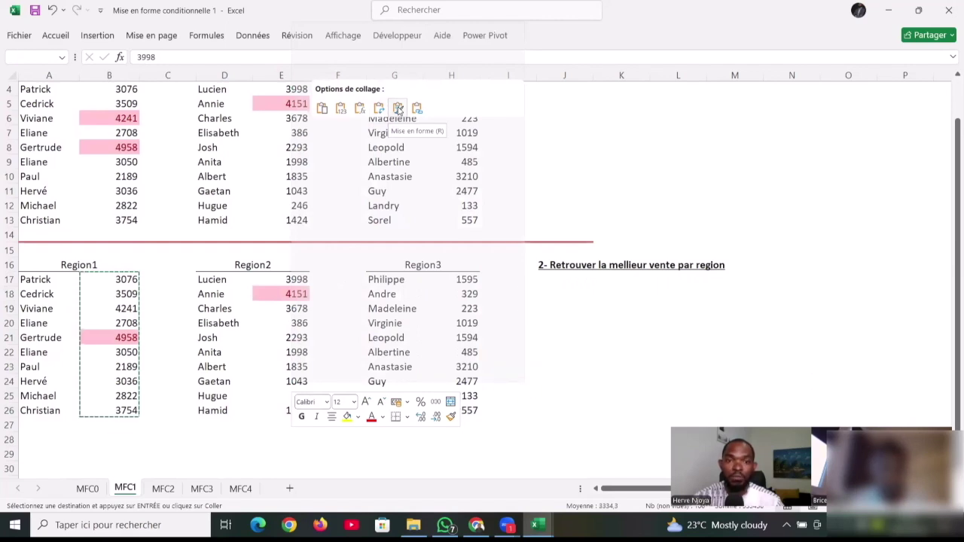
left_click(399, 109)
Paste only the copied Region1 formatting onto the Region3 sales in H17:H26
left_click_drag(461, 279, 467, 410)
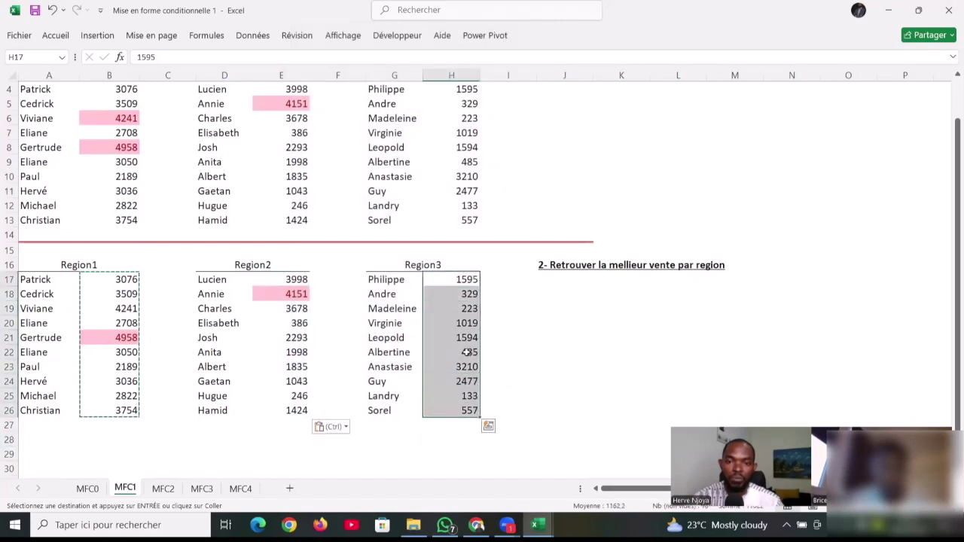
right_click(468, 290)
left_click(573, 238)
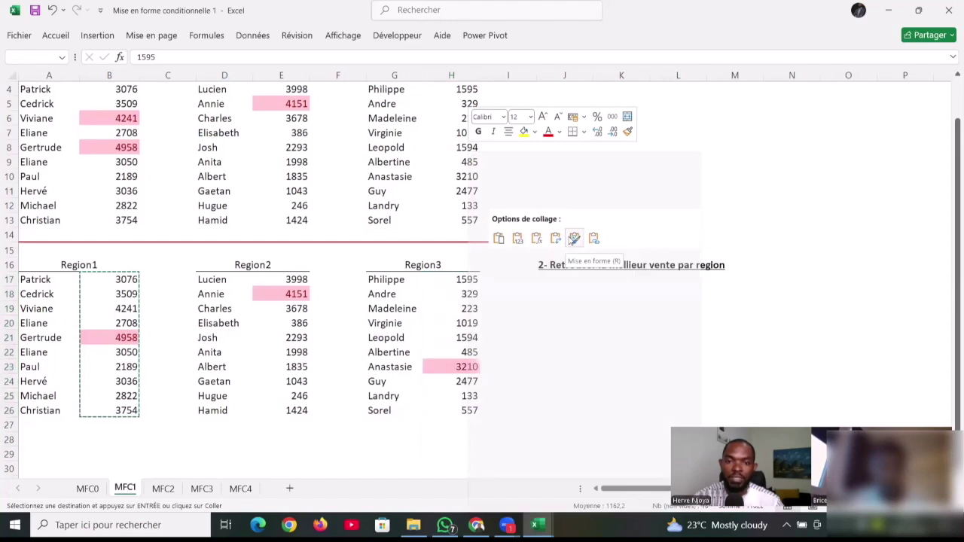
left_click(504, 322)
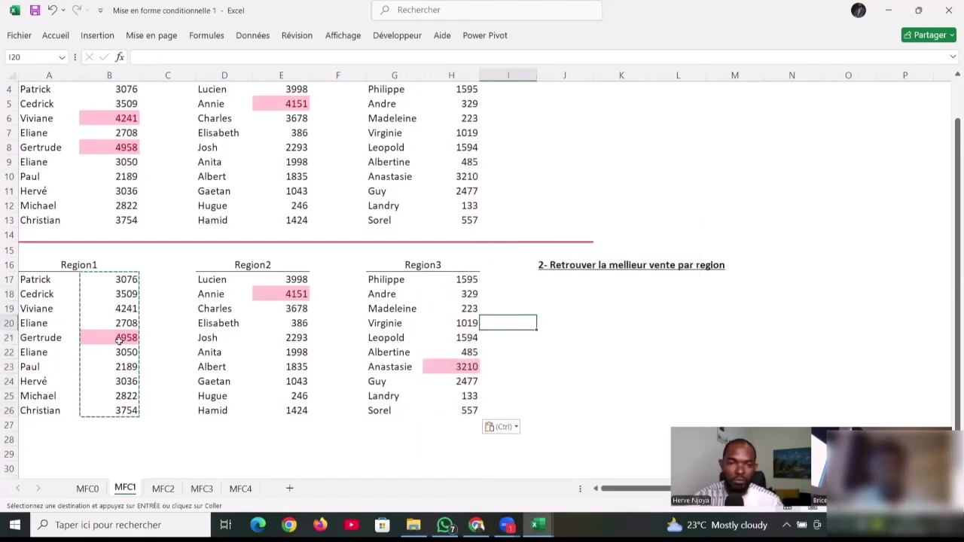
left_click_drag(120, 280, 125, 411)
key("Return")
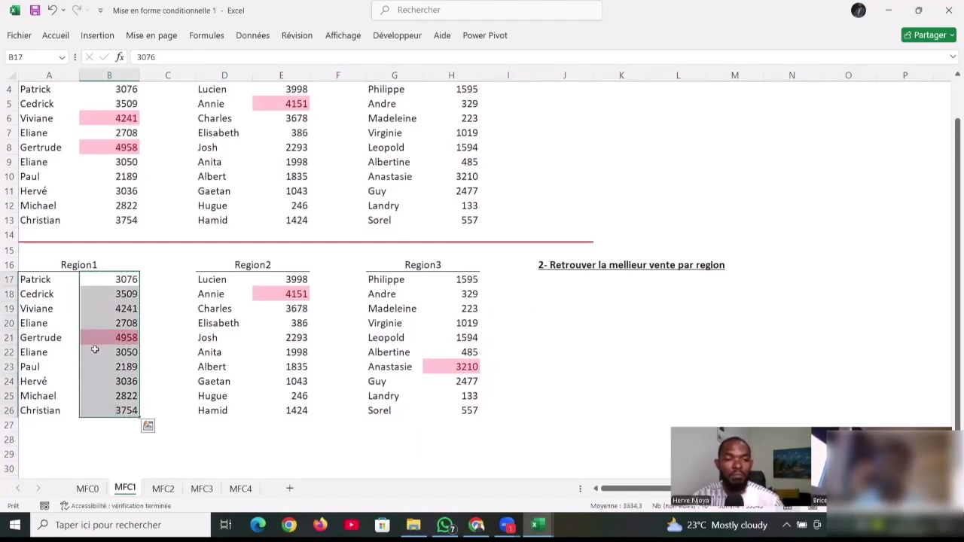
left_click(103, 322)
key("Down")
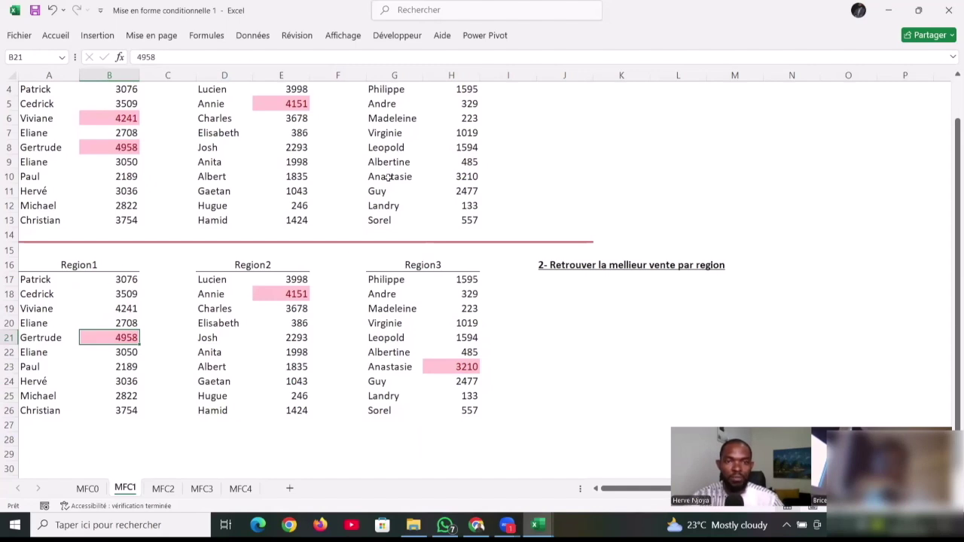
left_click_drag(119, 279, 130, 406)
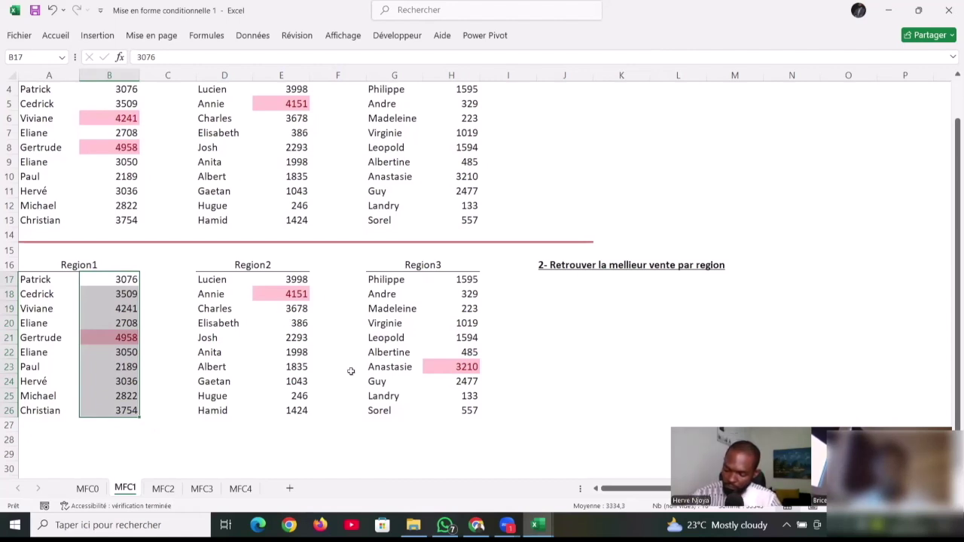
Open the MFC2 sheet and select the "Valeur plus grande que" threshold cell I15
left_click(163, 489)
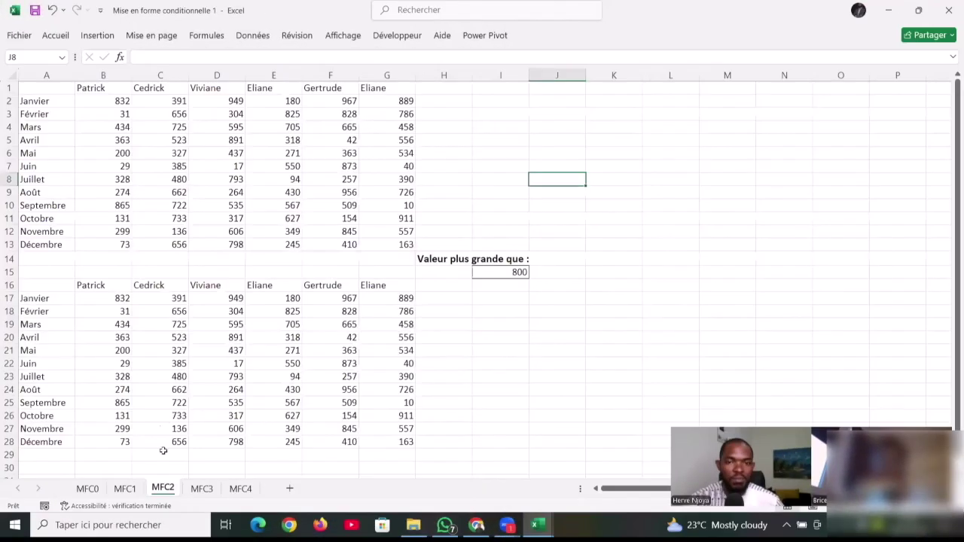
left_click(448, 143)
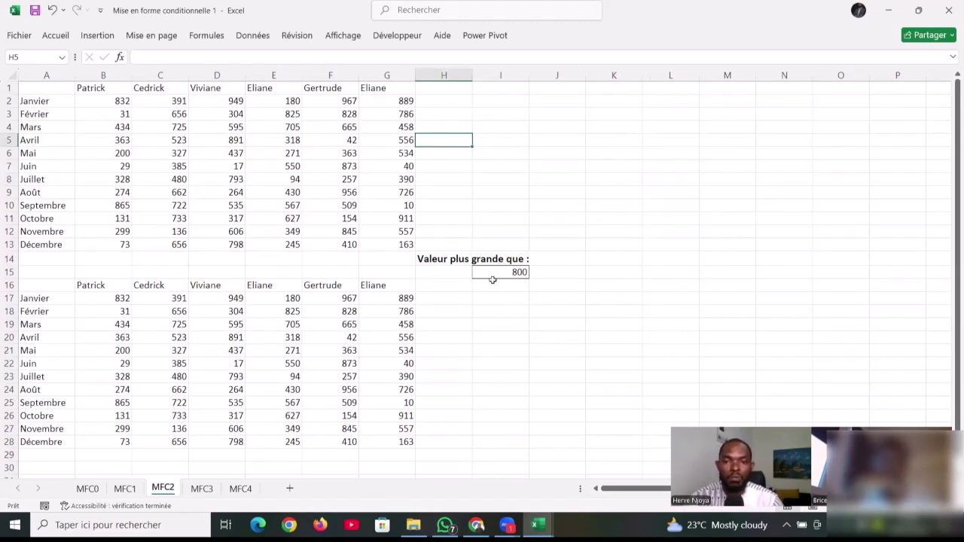
left_click(493, 271)
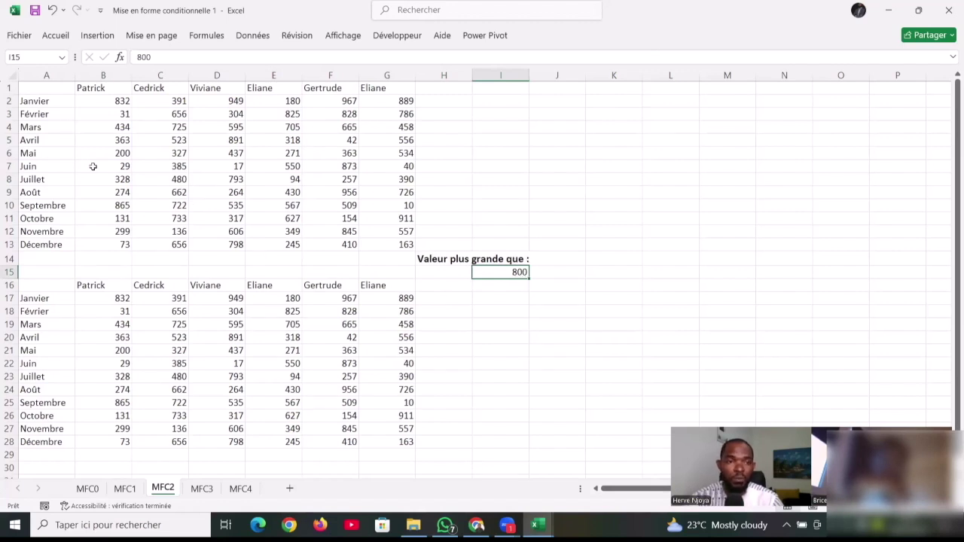
Highlight the values greater than 800 in B2:G13 with light red fill and dark red text
left_click_drag(95, 100, 386, 239)
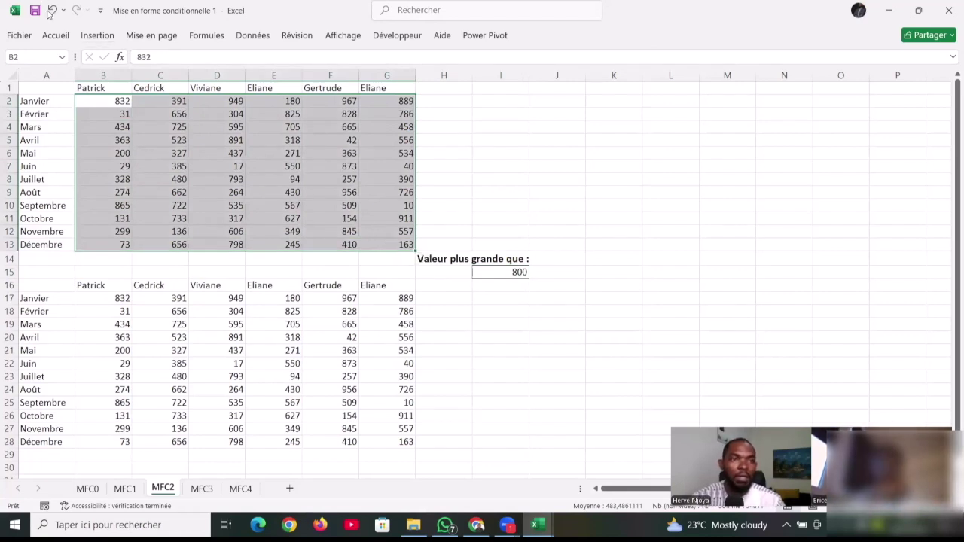
left_click(55, 36)
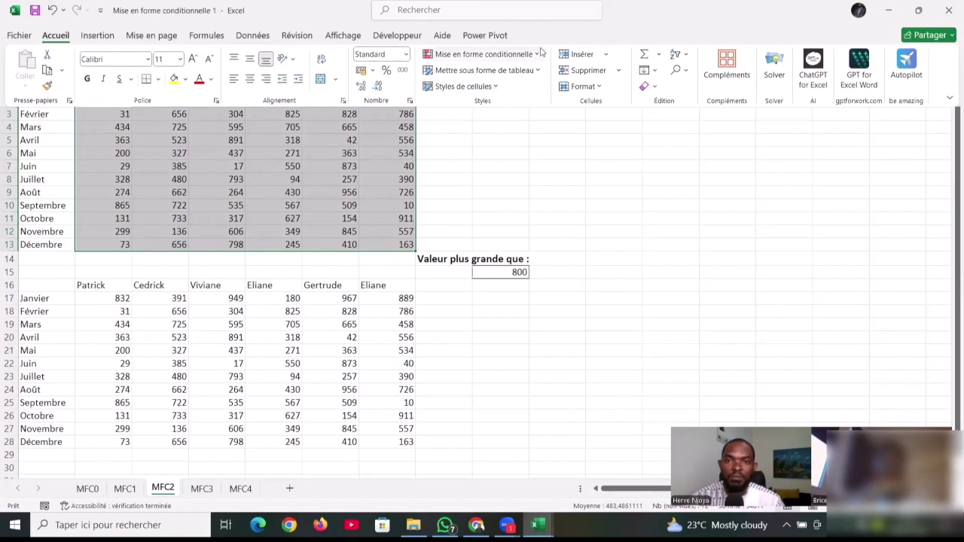
left_click(536, 54)
mouse_move(518, 81)
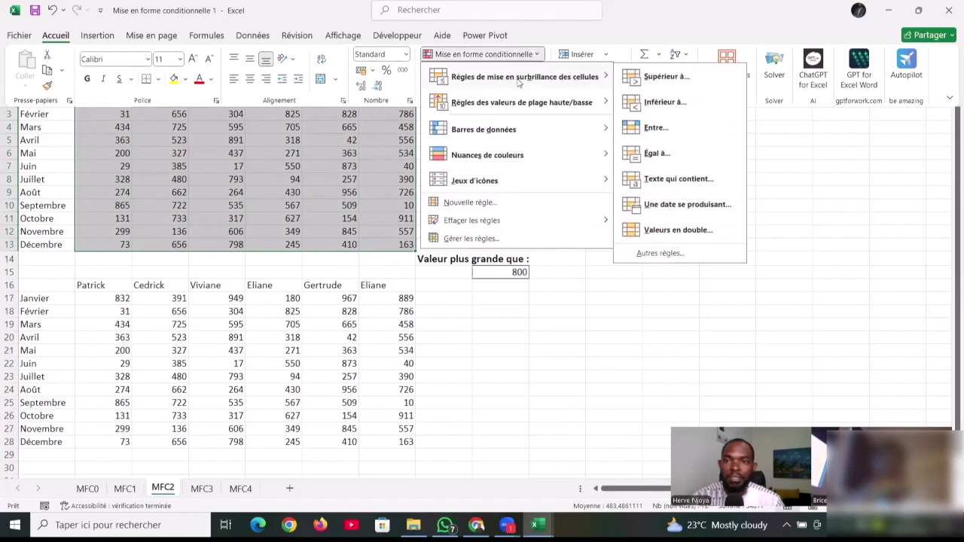
left_click(666, 77)
type("800")
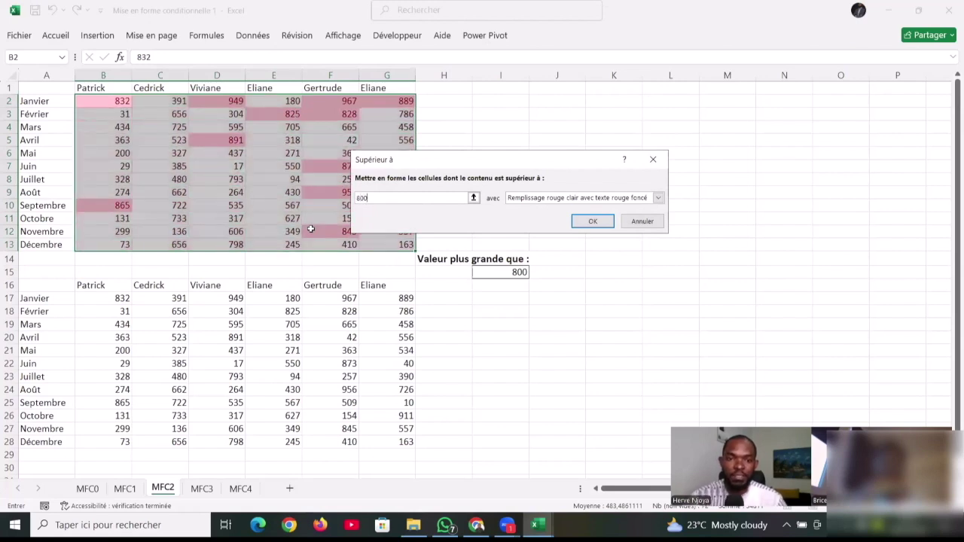
left_click(592, 221)
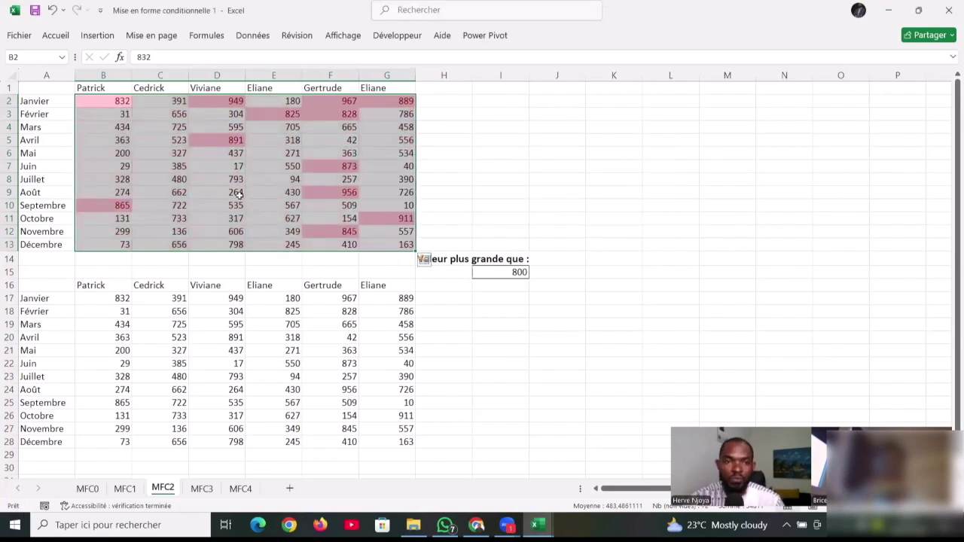
left_click(209, 189)
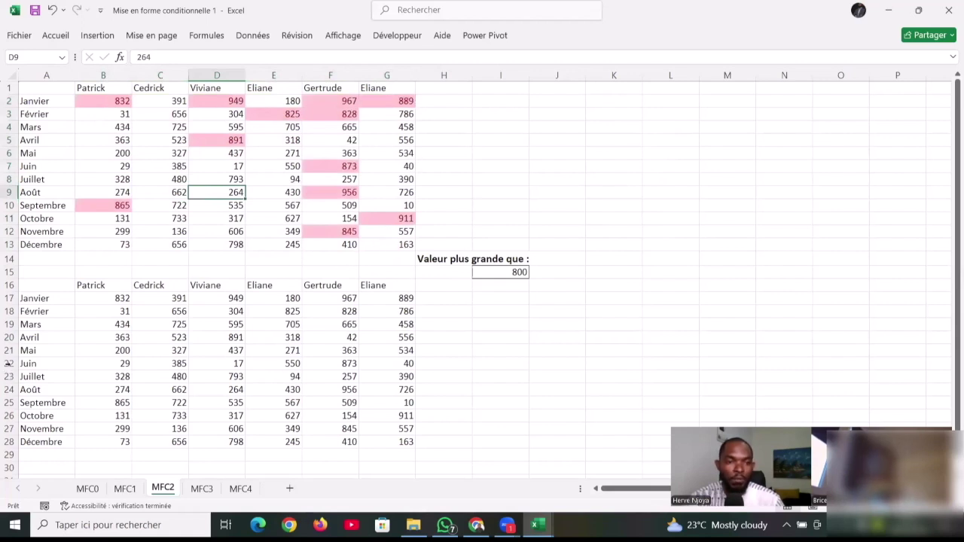
Highlight the values in B17:G28 greater than the threshold cell $I$15 with light red fill and dark red text
left_click_drag(101, 301, 233, 376)
left_click_drag(289, 432, 386, 448)
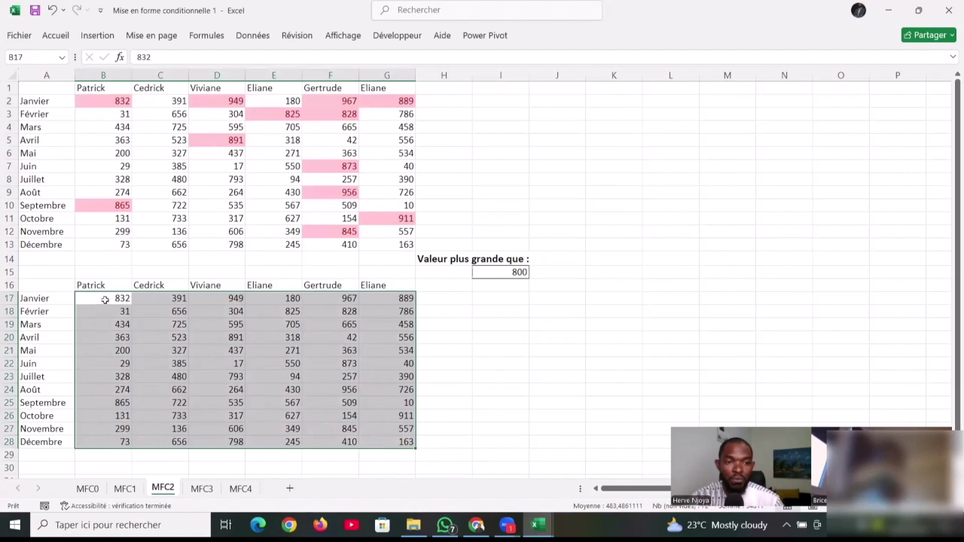
left_click(55, 35)
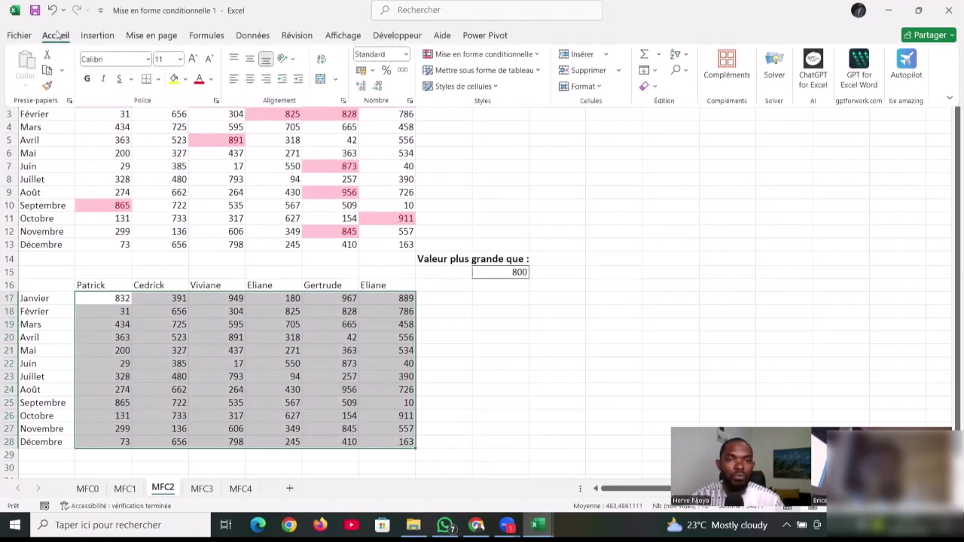
left_click(536, 59)
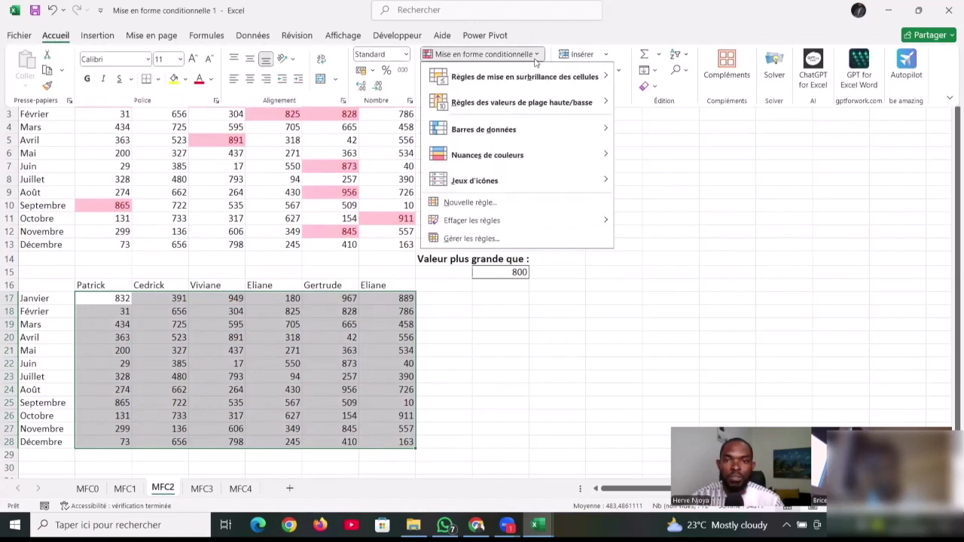
mouse_move(538, 75)
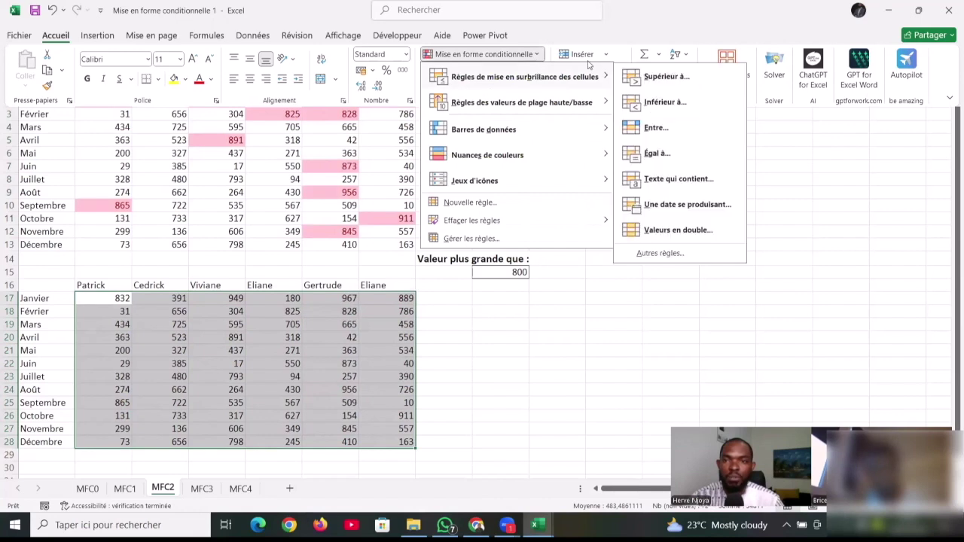
left_click(662, 76)
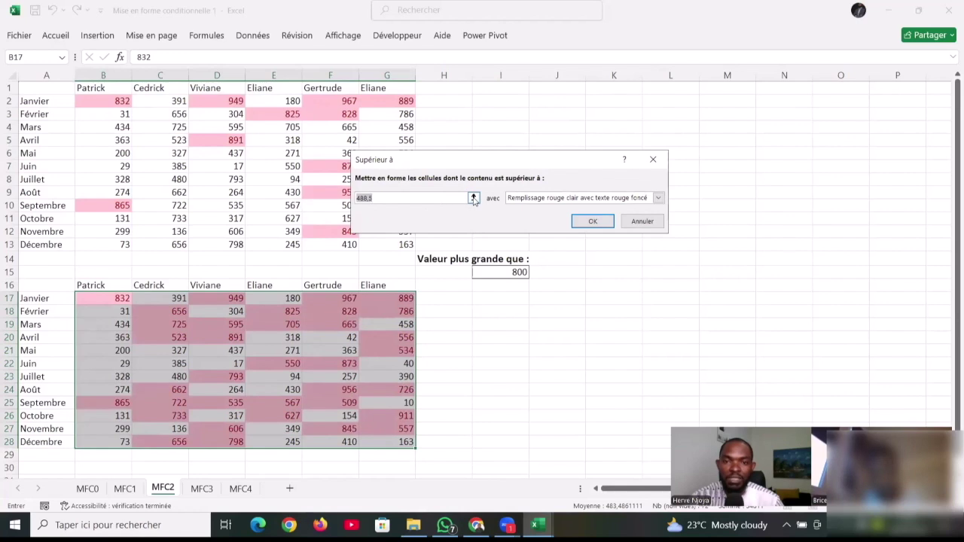
left_click(473, 197)
left_click(481, 273)
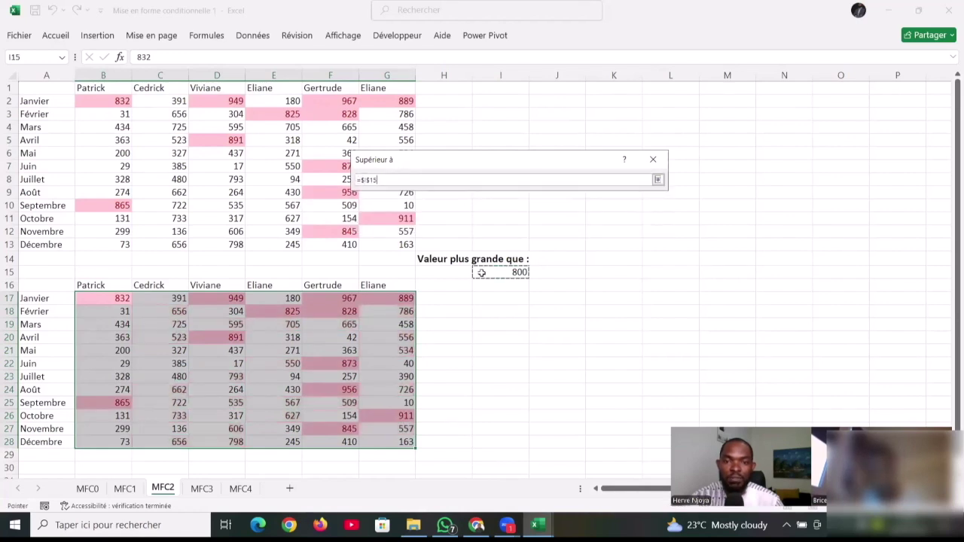
left_click(657, 181)
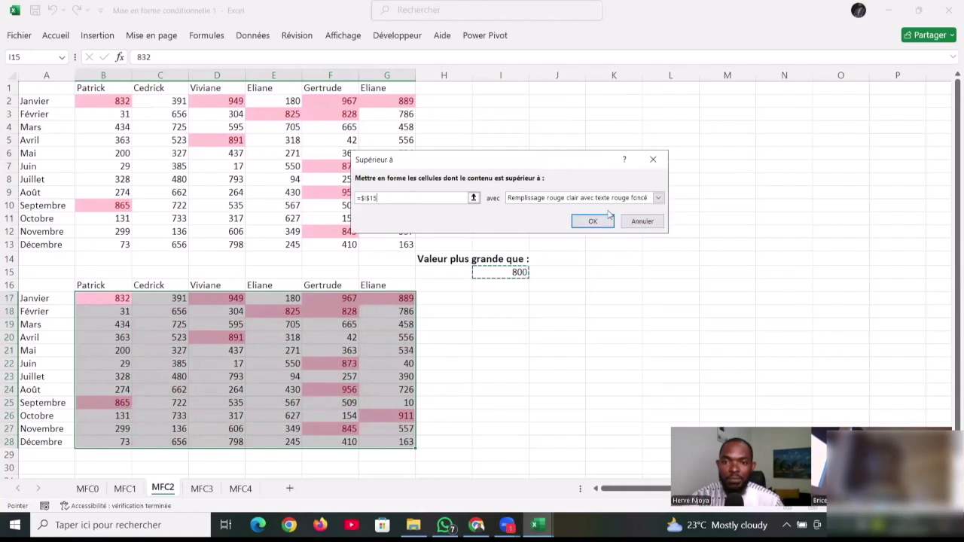
left_click(592, 221)
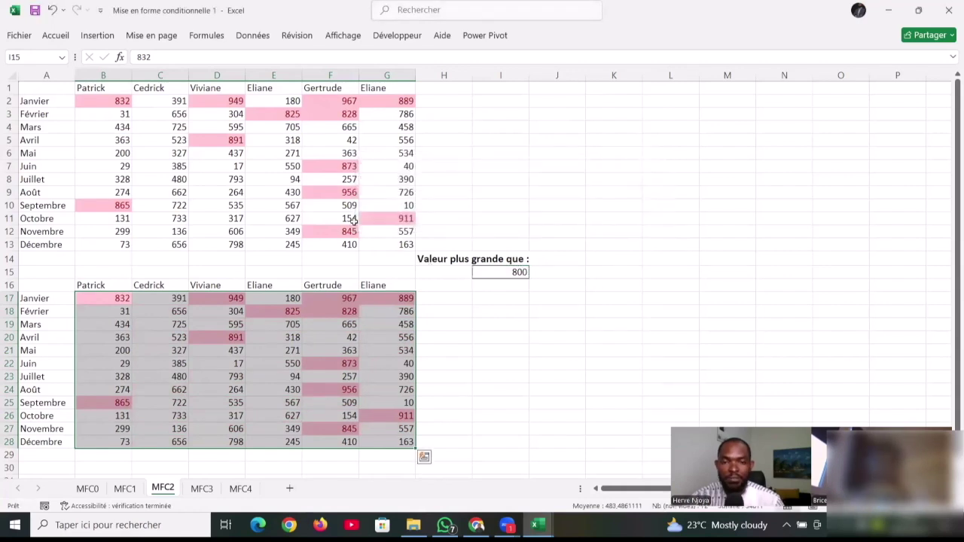
left_click(472, 195)
Test the linked greater-than rule by setting the threshold in I15 to 1000
left_click(509, 271)
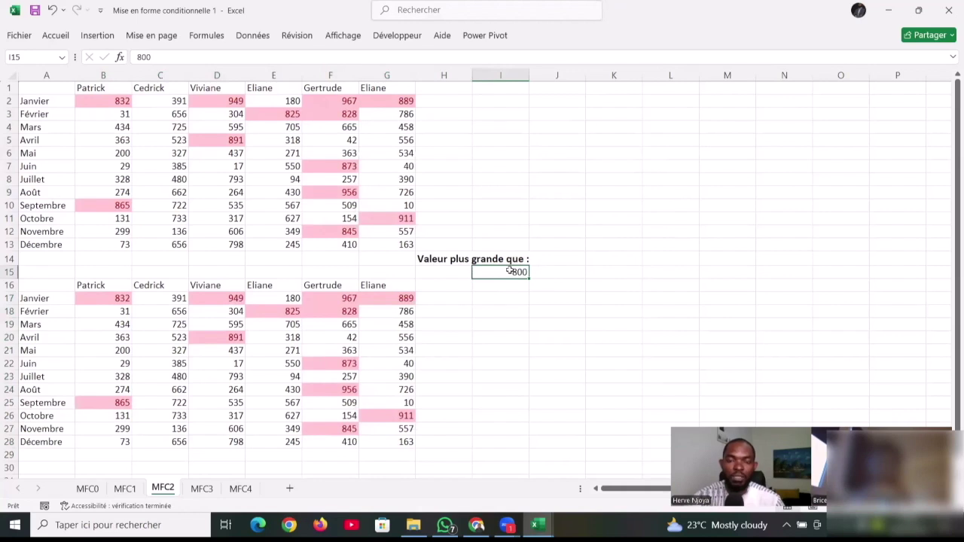
type("10")
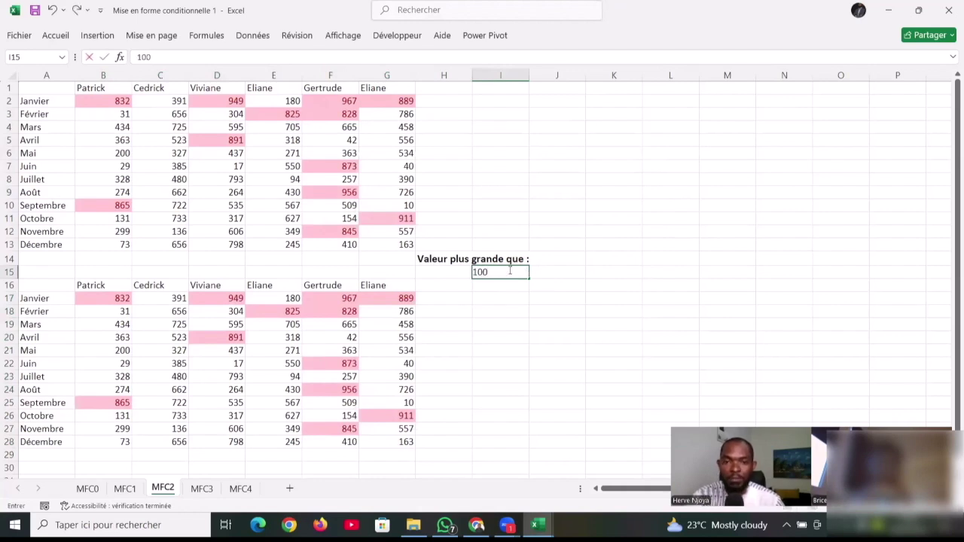
key("Return")
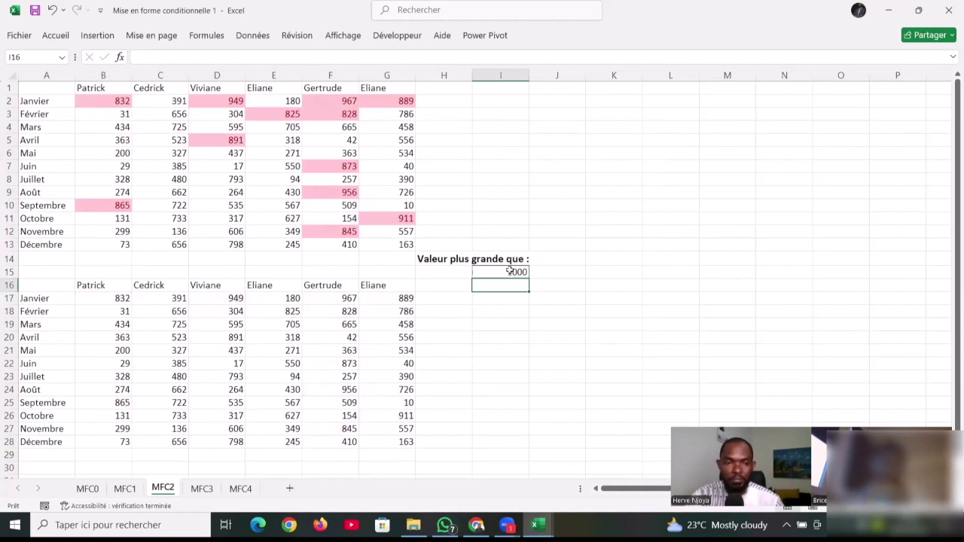
Set the threshold in I15 to 500 for the lower table's highlighting
left_click(509, 271)
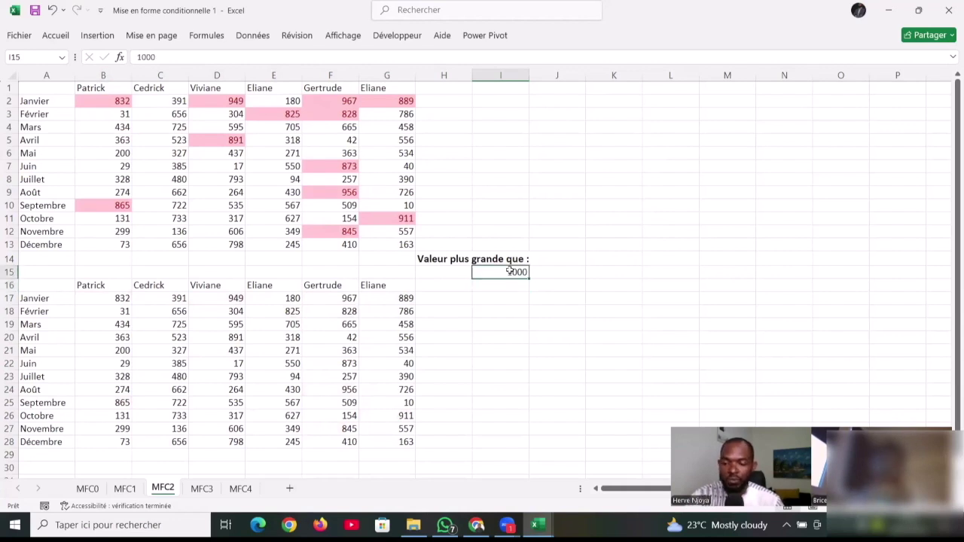
type("500")
key("Return")
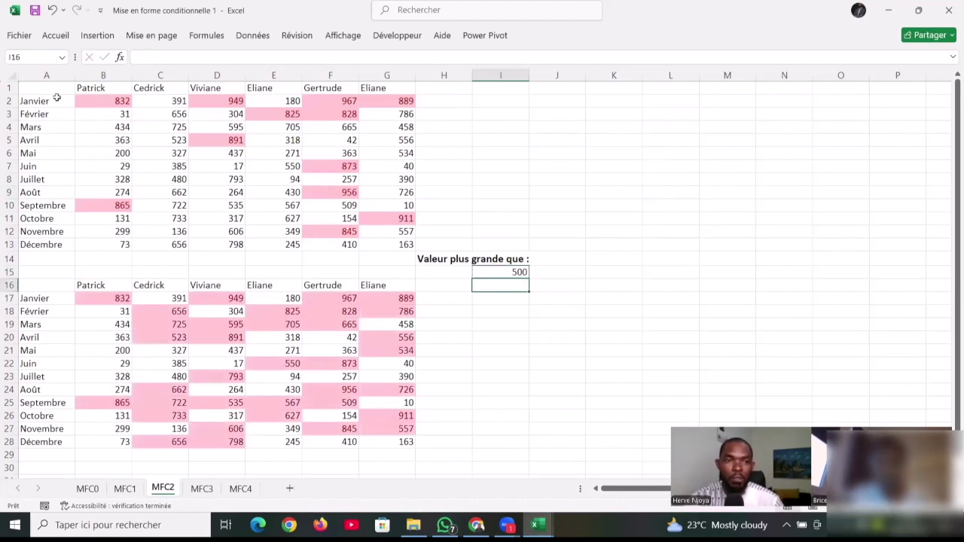
left_click(87, 98)
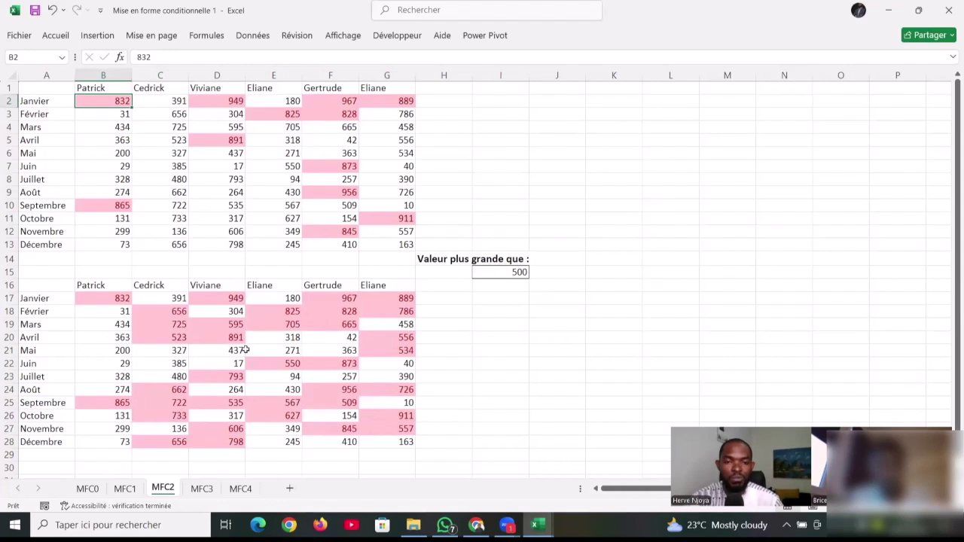
Try a threshold of 600 in I15, and undo that change
left_click(498, 272)
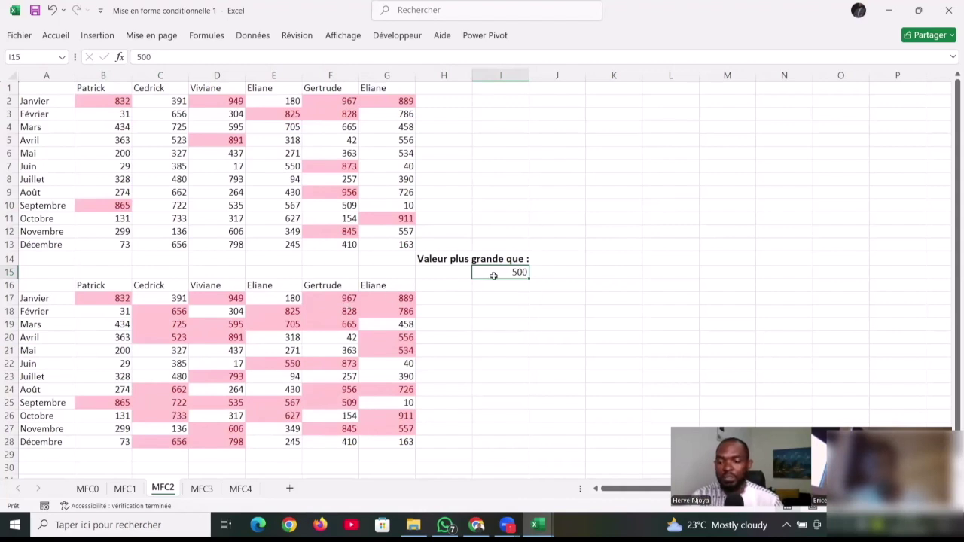
type("60")
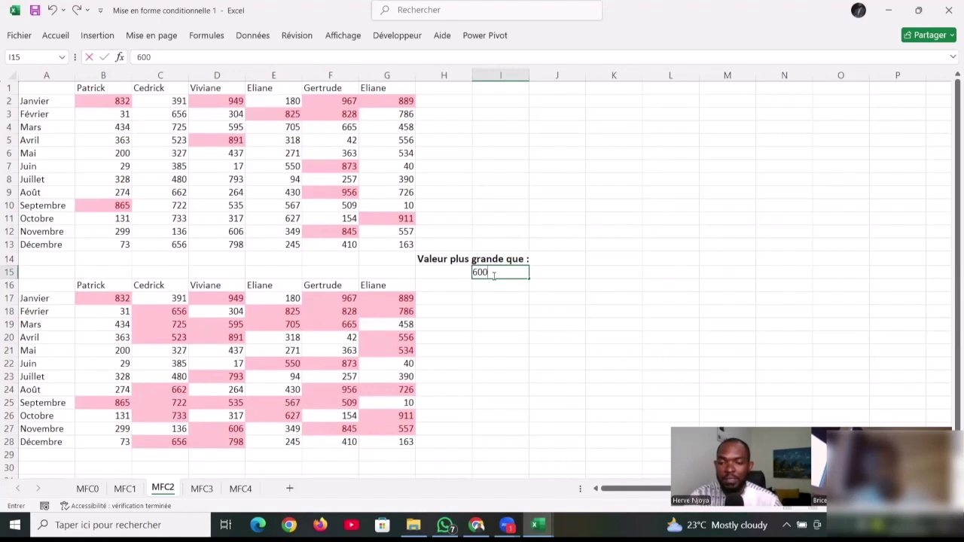
key("ctrl+Return")
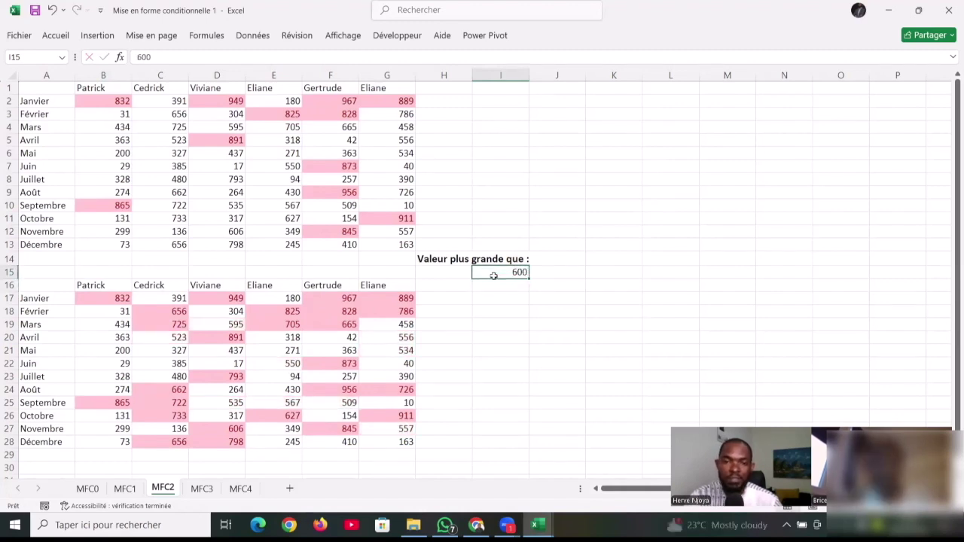
key("ctrl+z")
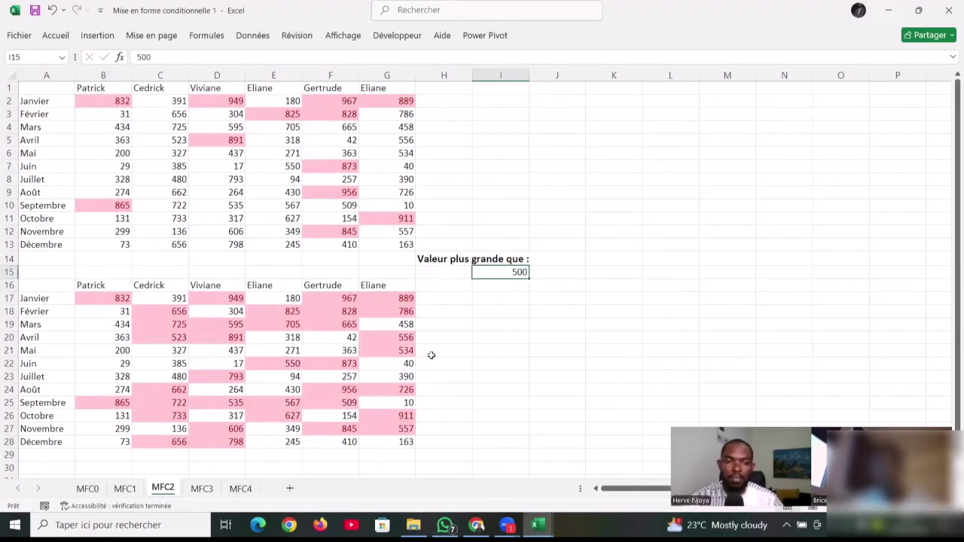
On sheet MFC3, add a three-color scale rule (Échelle à trois couleurs) with red, yellow and green to the values in B5:G16
left_click(201, 488)
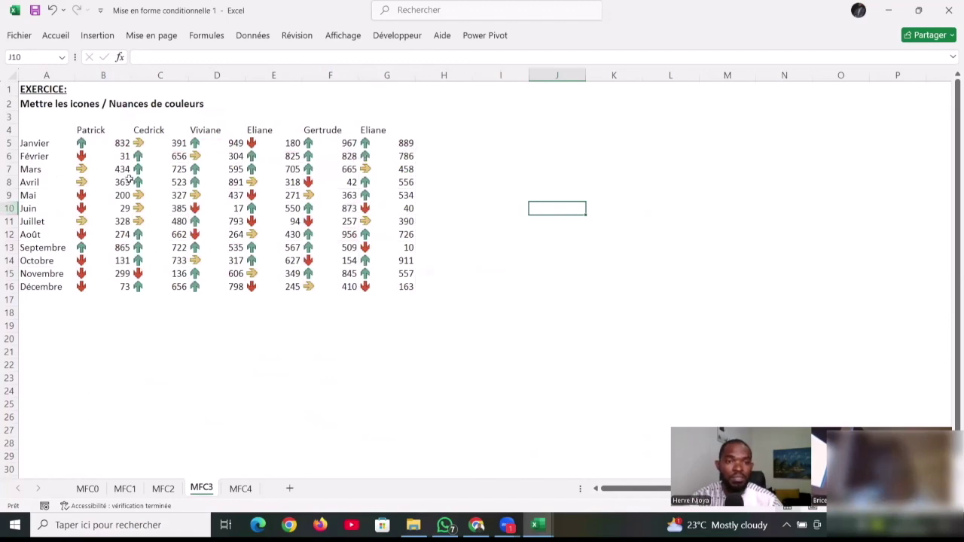
left_click(84, 140)
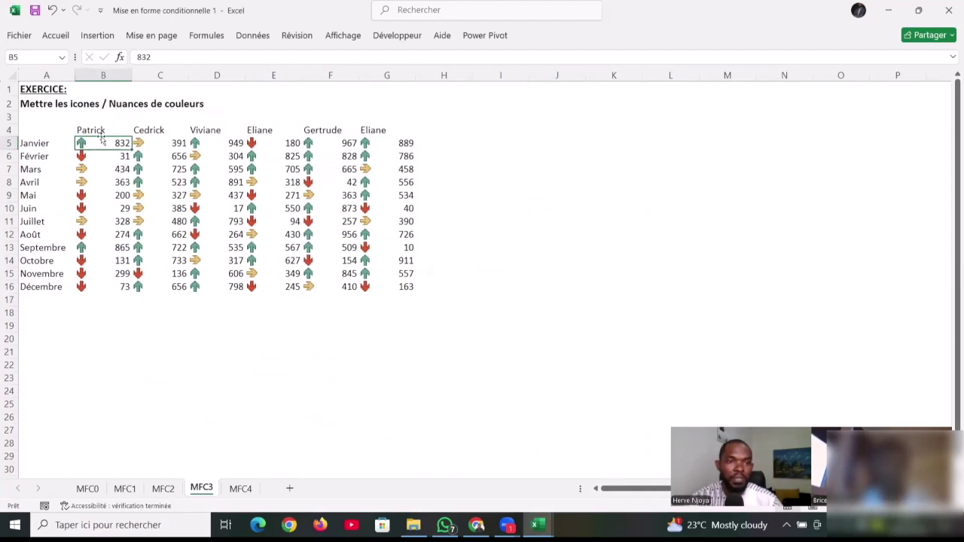
left_click_drag(94, 143, 401, 292)
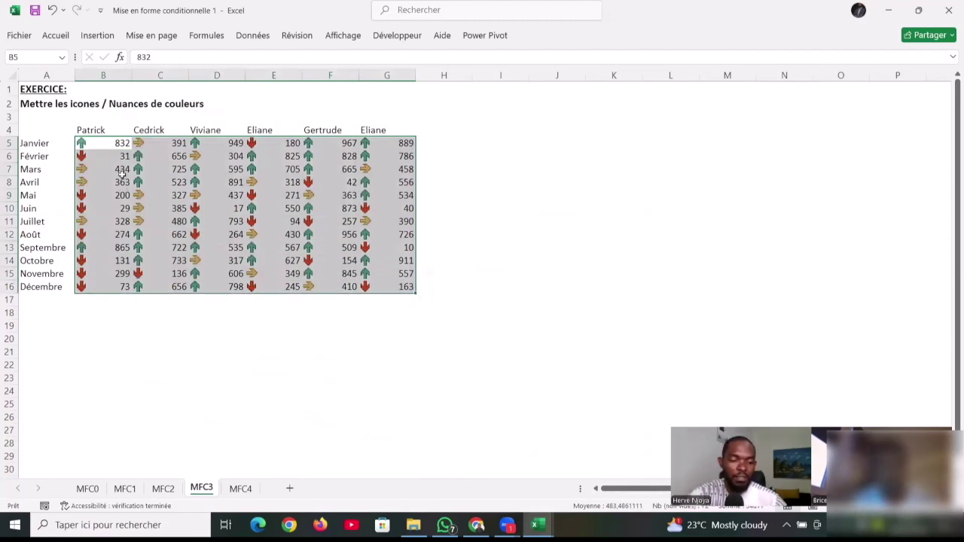
key("alt+o")
key("d")
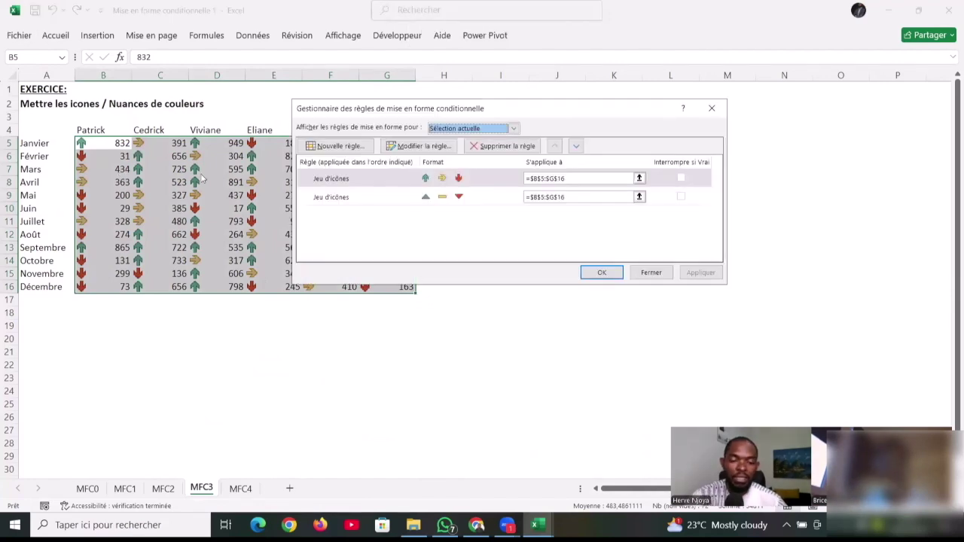
key("alt+n")
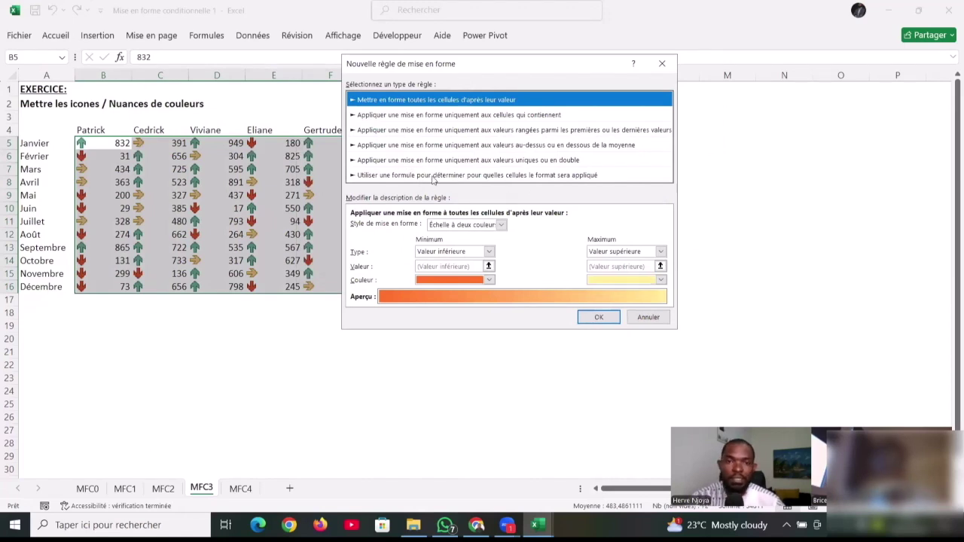
left_click(501, 225)
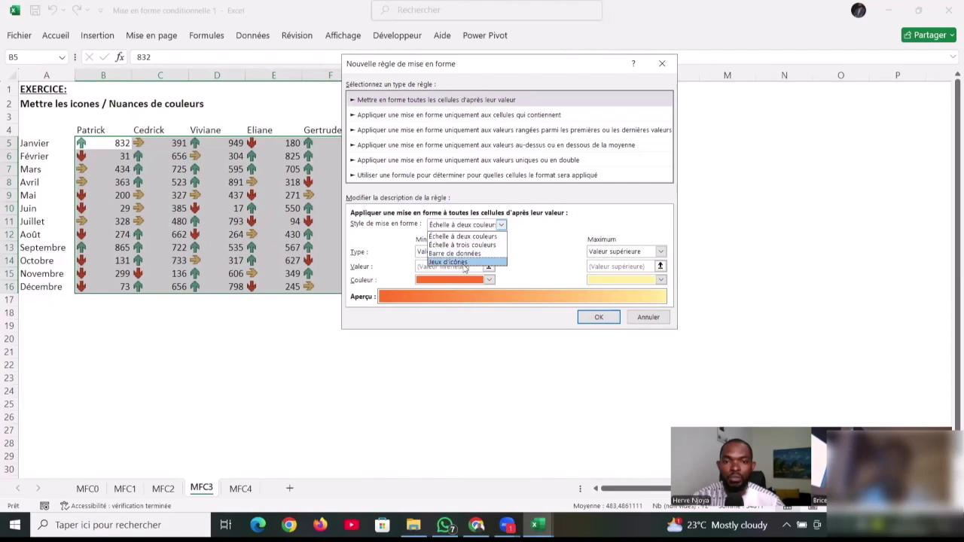
left_click(462, 244)
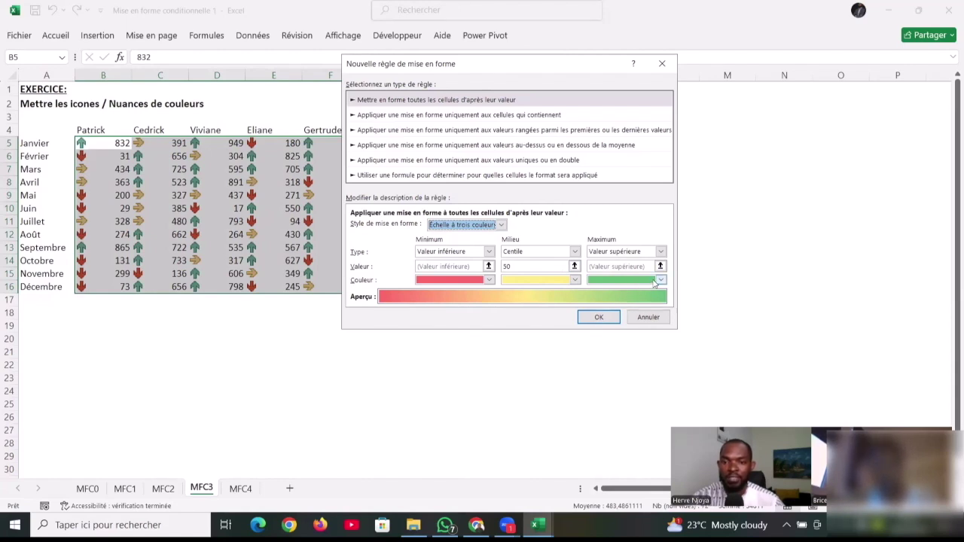
left_click(597, 317)
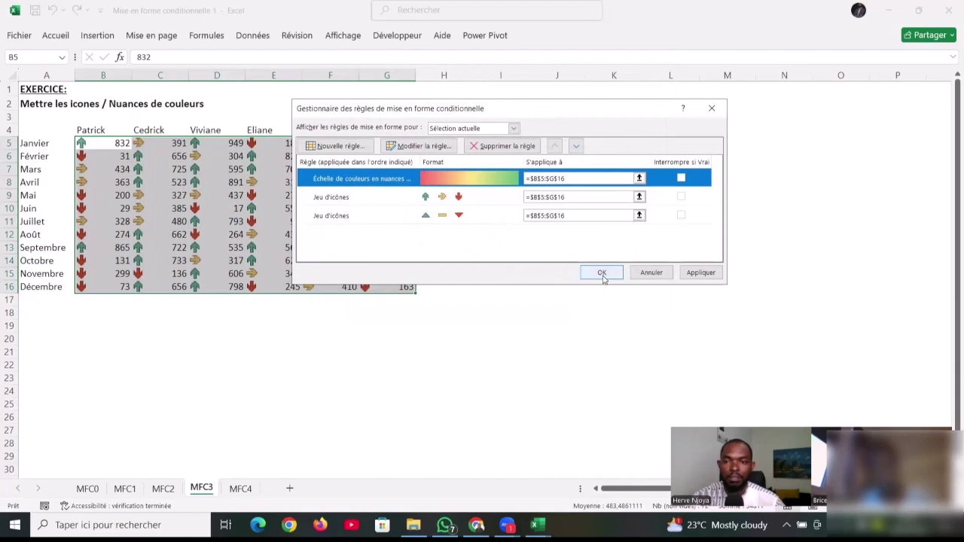
left_click(602, 272)
left_click(274, 338)
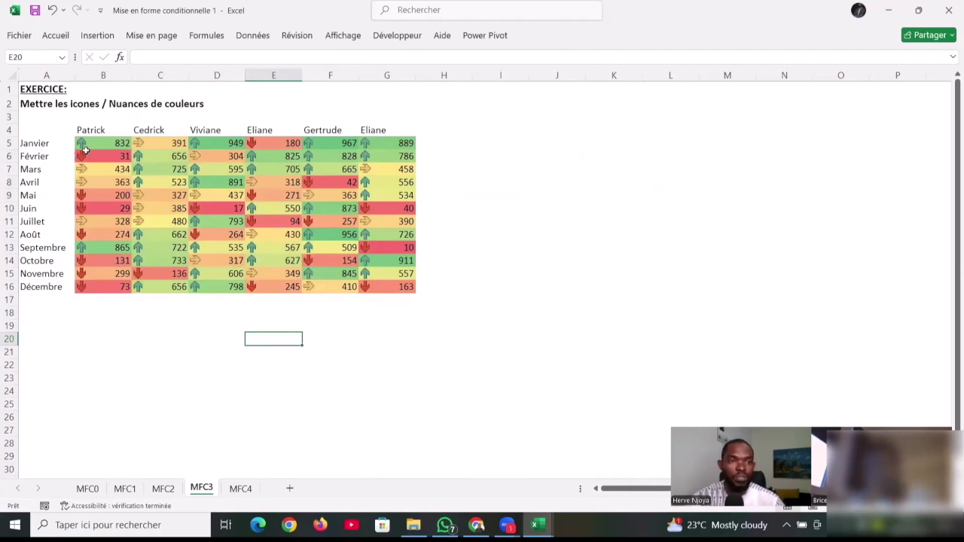
Add an icon set rule to B5:G16 using the "3 symboles (sans cercle)" style
left_click_drag(85, 139, 393, 287)
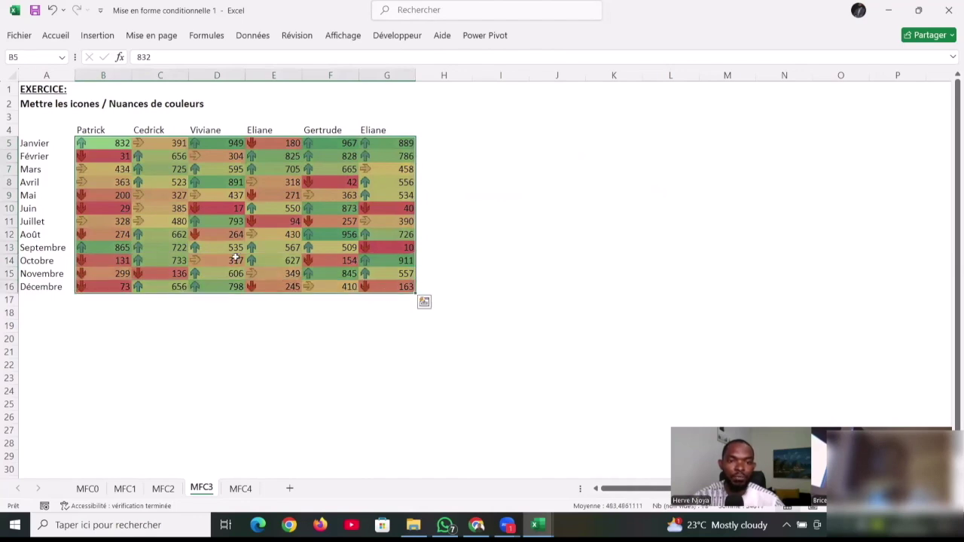
key("alt")
key("t")
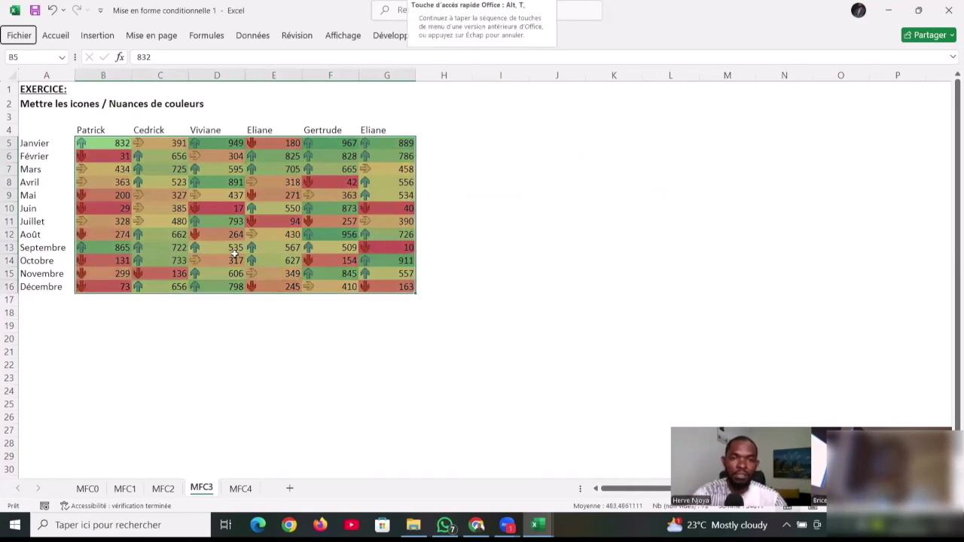
key("d")
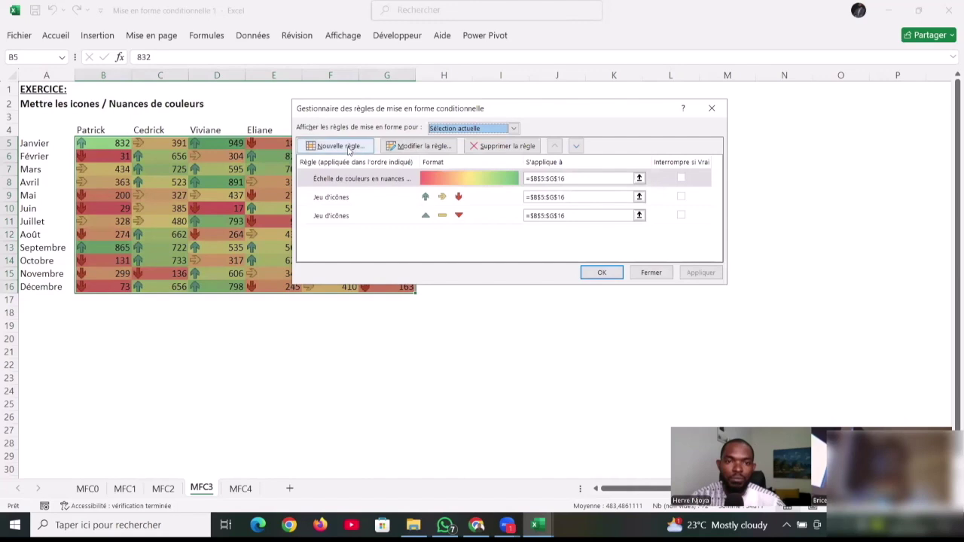
left_click(335, 146)
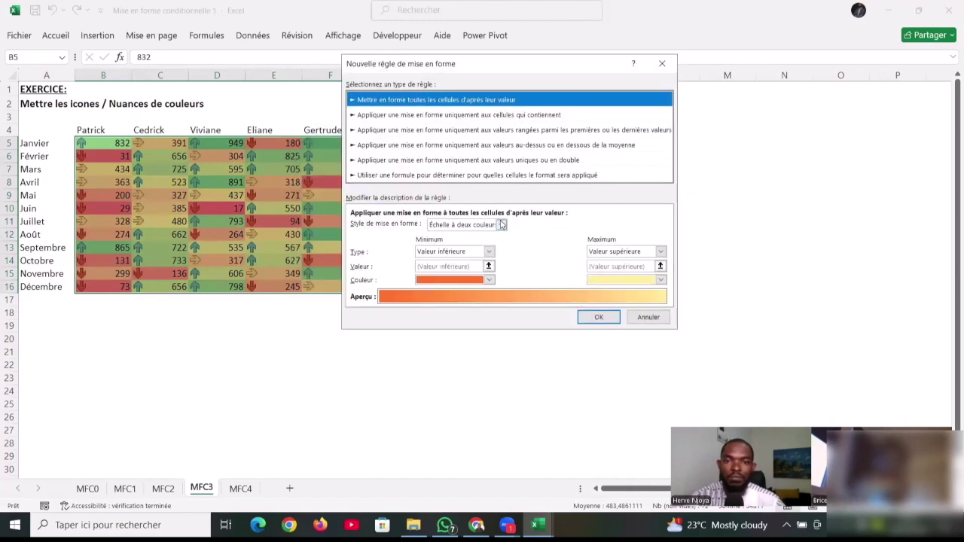
left_click(500, 226)
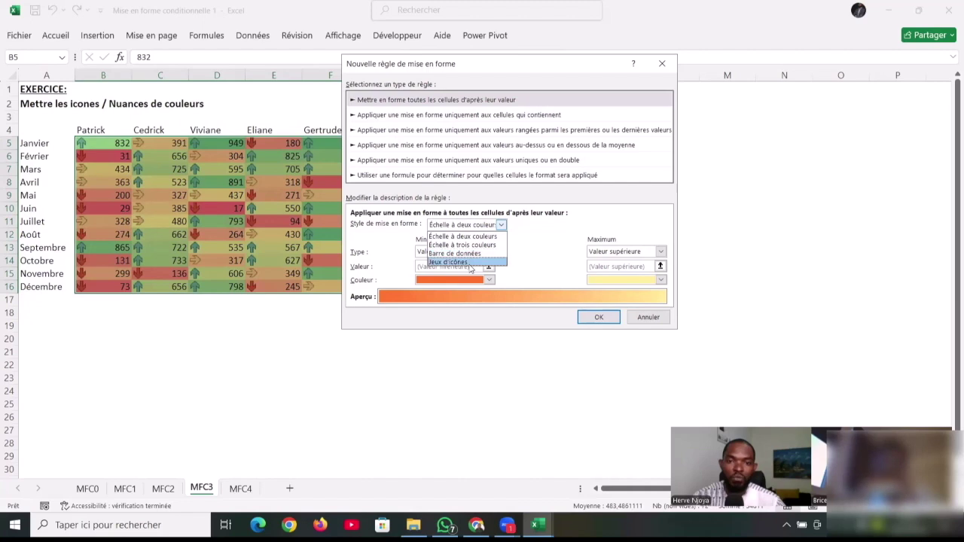
left_click(473, 261)
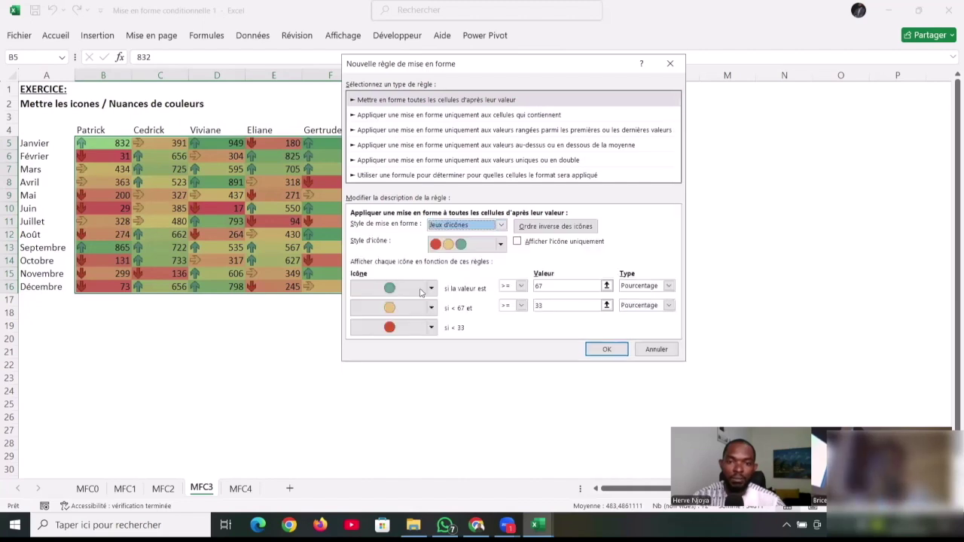
left_click(496, 246)
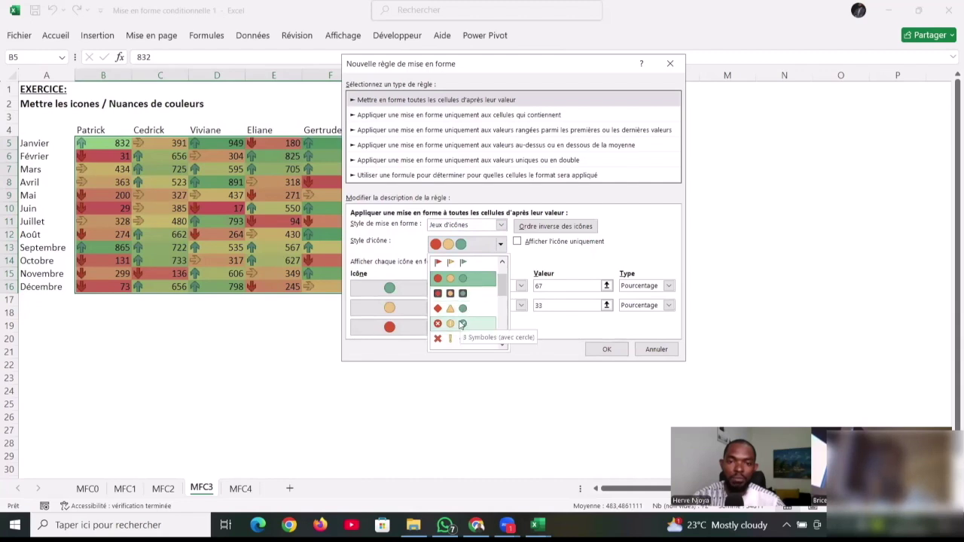
scroll(461, 316, "down", 1)
left_click(457, 298)
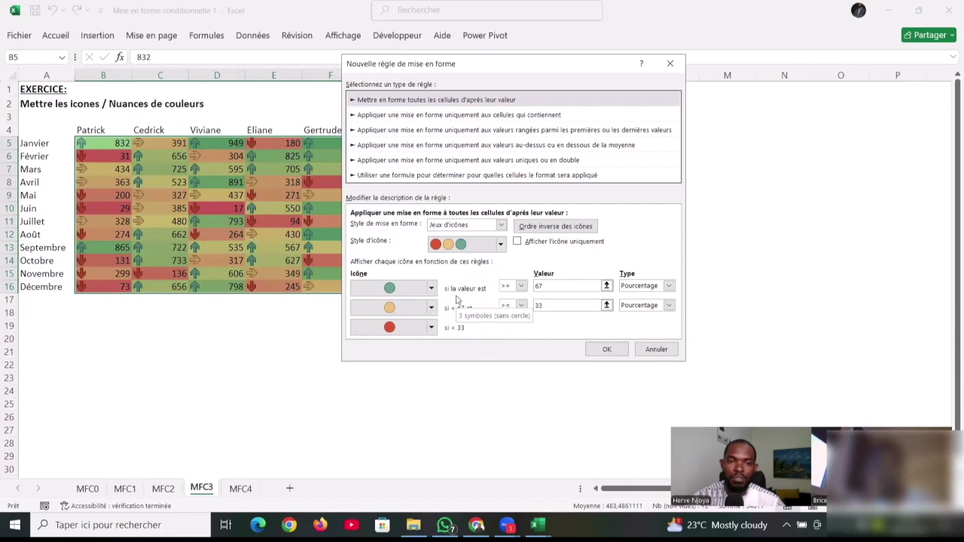
left_click(600, 352)
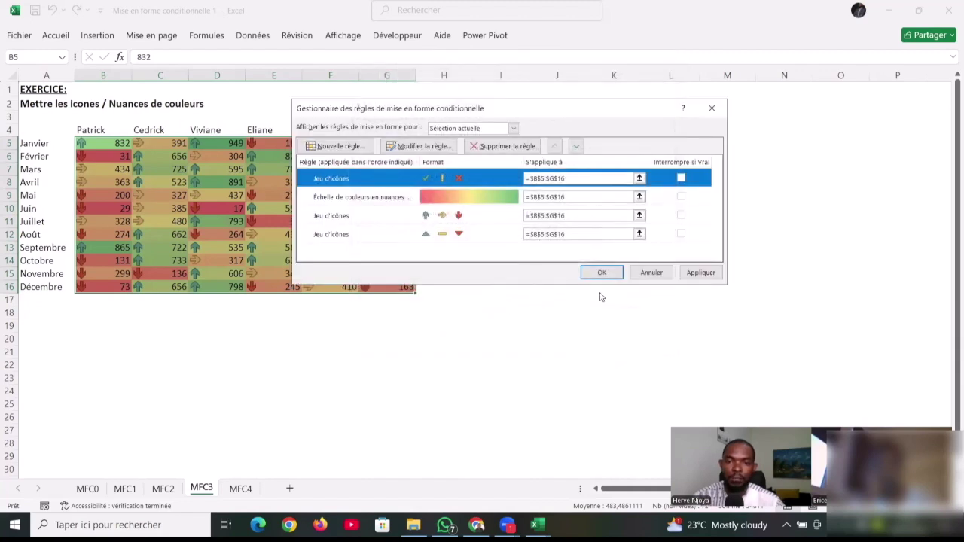
left_click(603, 273)
Examine the symbols and color shading in the Janvier row, along with the table's column headers and month labels
left_click(100, 143)
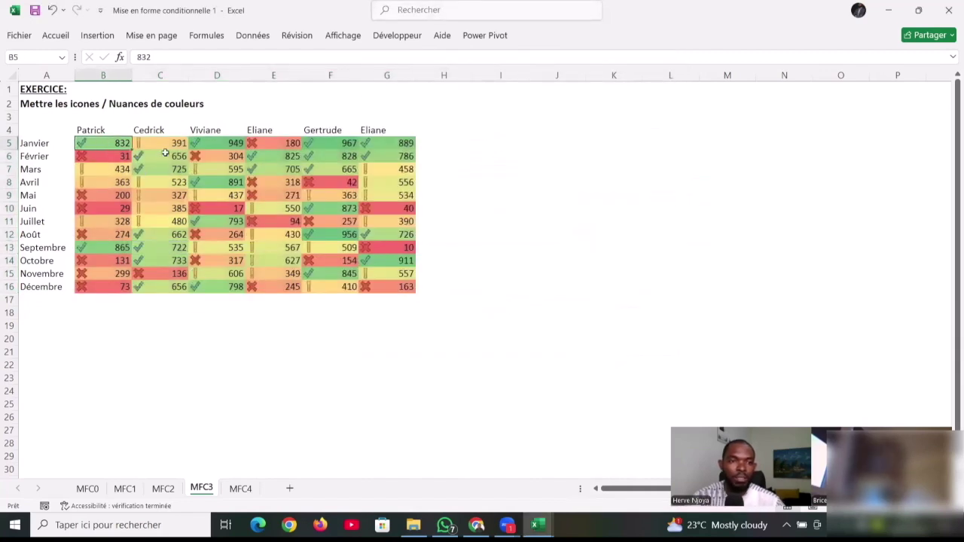
left_click(226, 144)
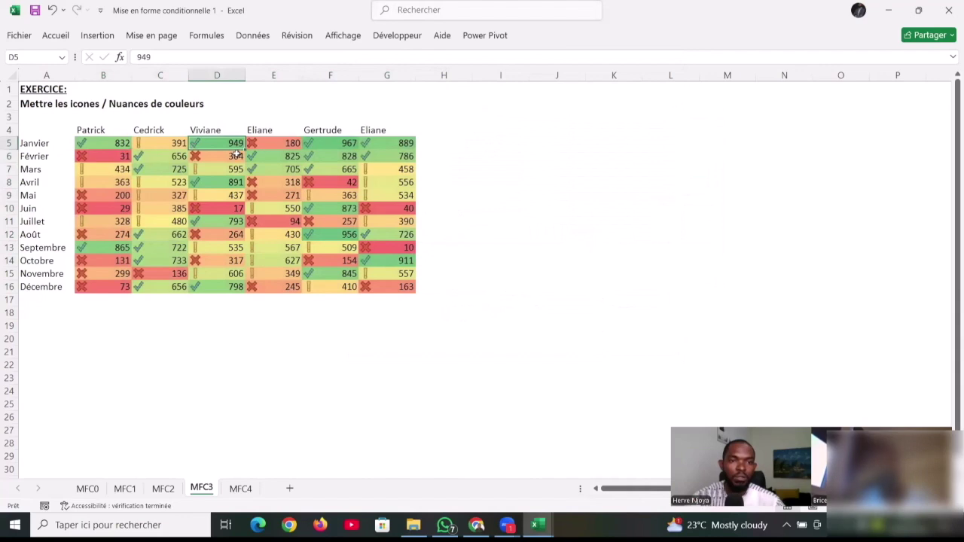
left_click(345, 146)
left_click(377, 144)
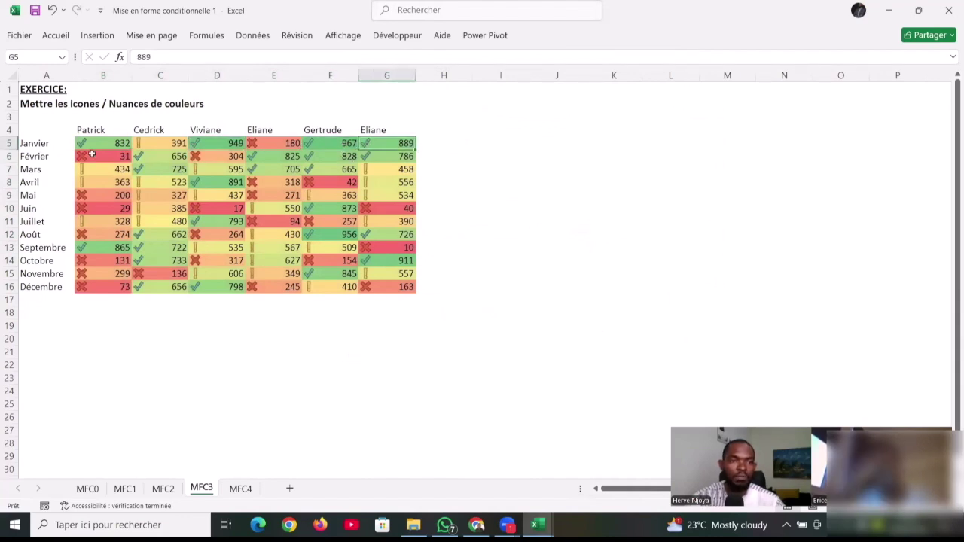
left_click_drag(82, 128, 433, 139)
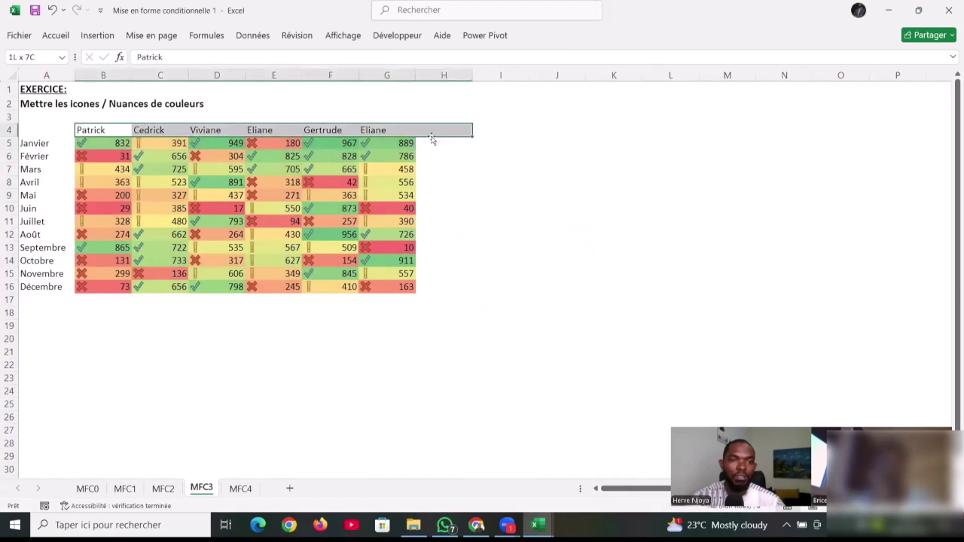
left_click_drag(30, 142, 6, 286)
left_click(101, 234)
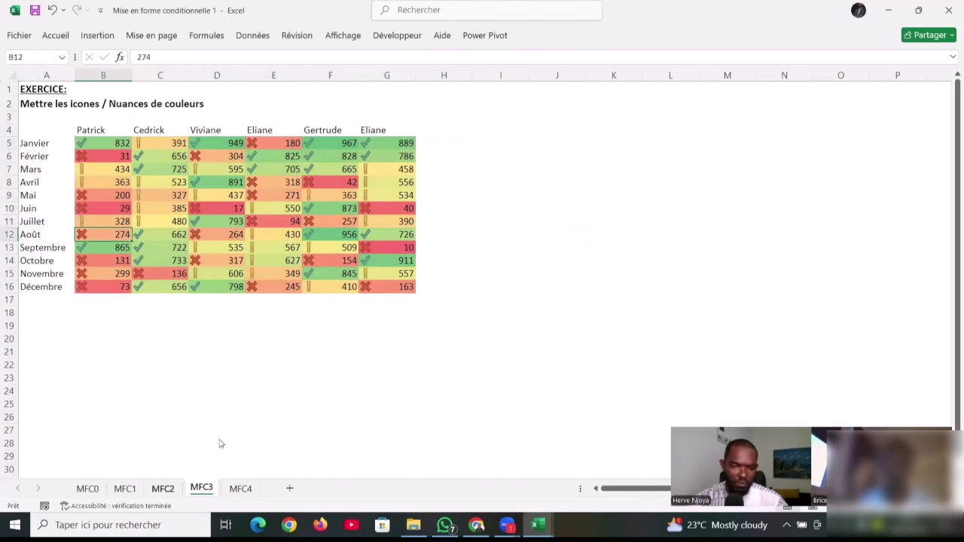
On sheet MFC4, format the duplicate values in the Doublons list A3:A11 with red text (Texte rouge)
left_click(240, 489)
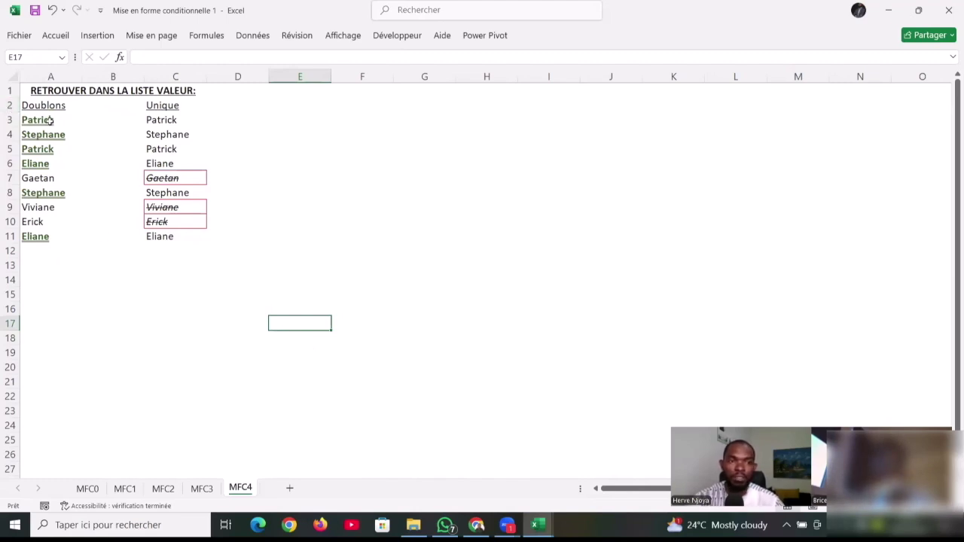
left_click_drag(50, 117, 46, 236)
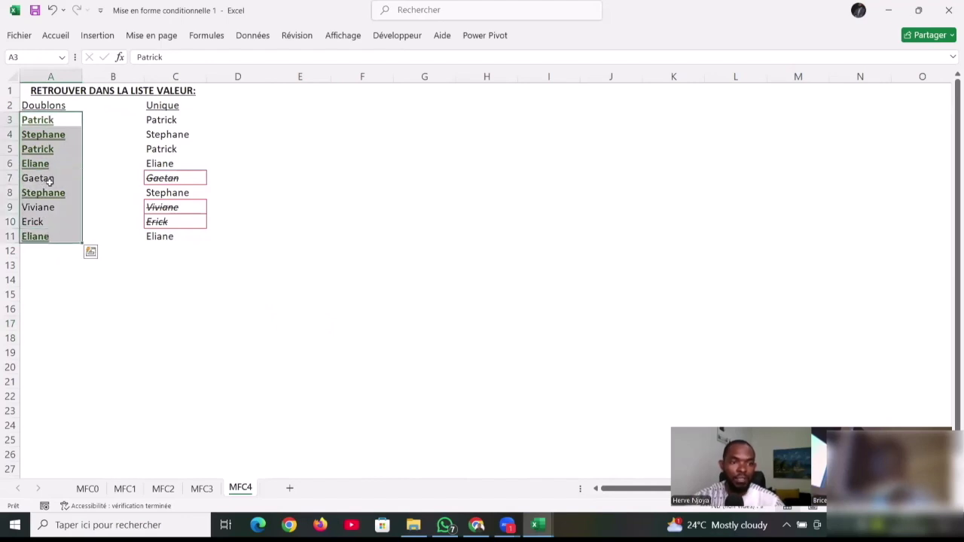
left_click(72, 42)
left_click(73, 44)
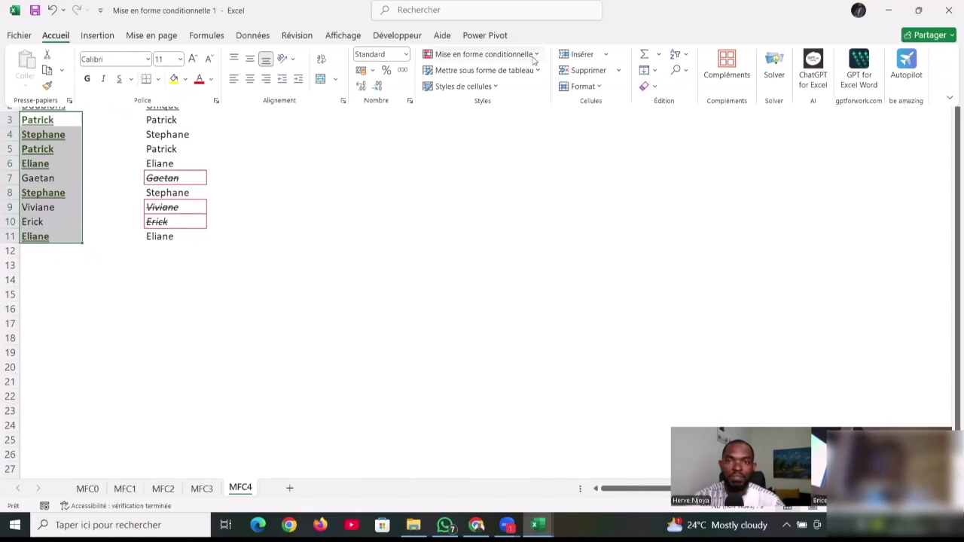
left_click(537, 59)
mouse_move(531, 76)
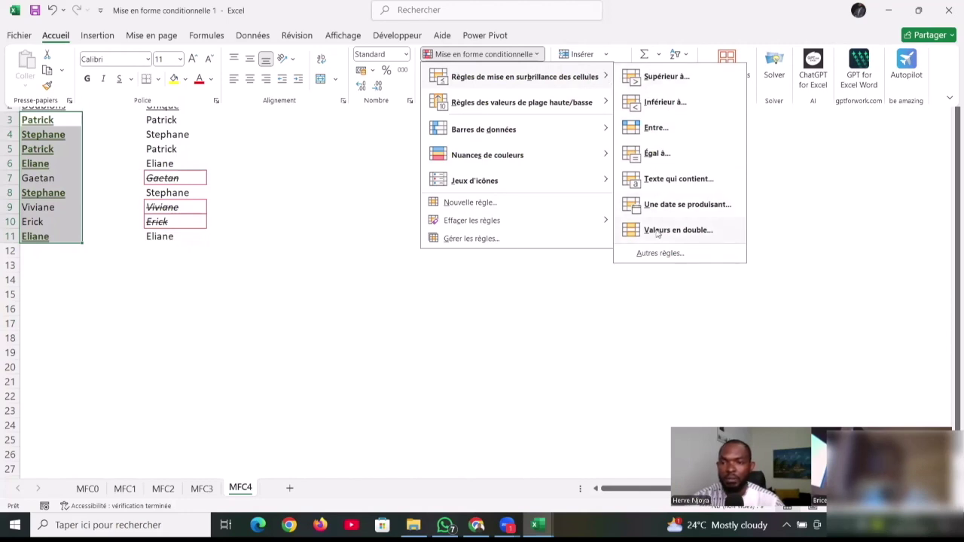
left_click(655, 231)
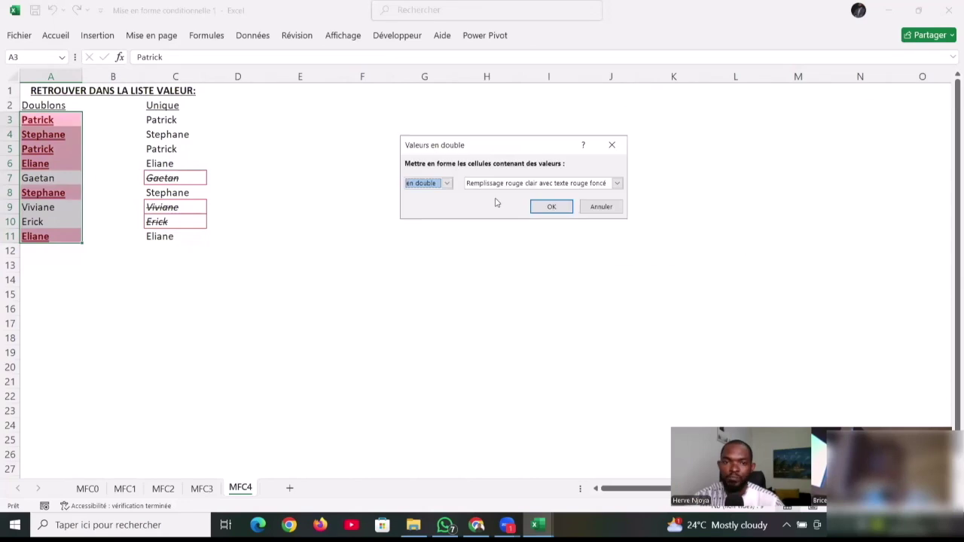
left_click(446, 183)
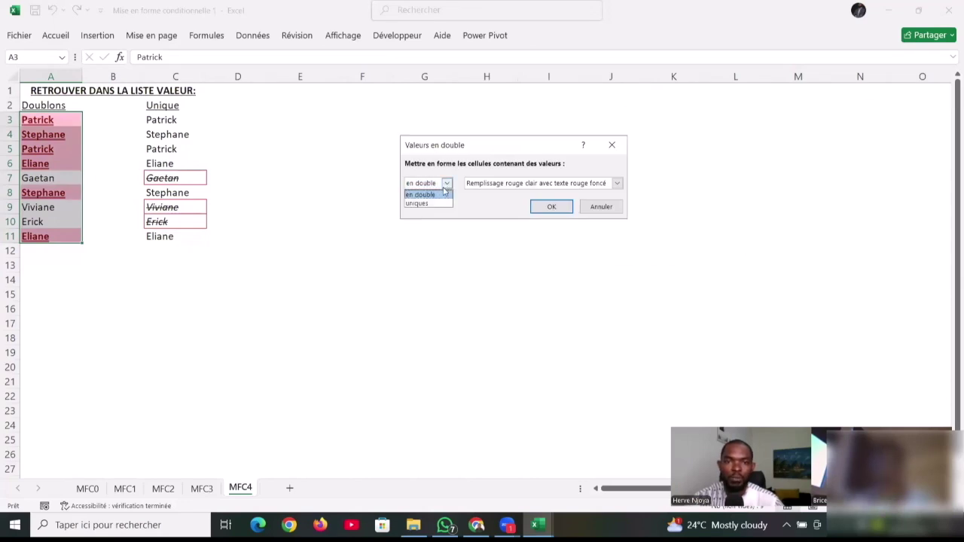
left_click(437, 195)
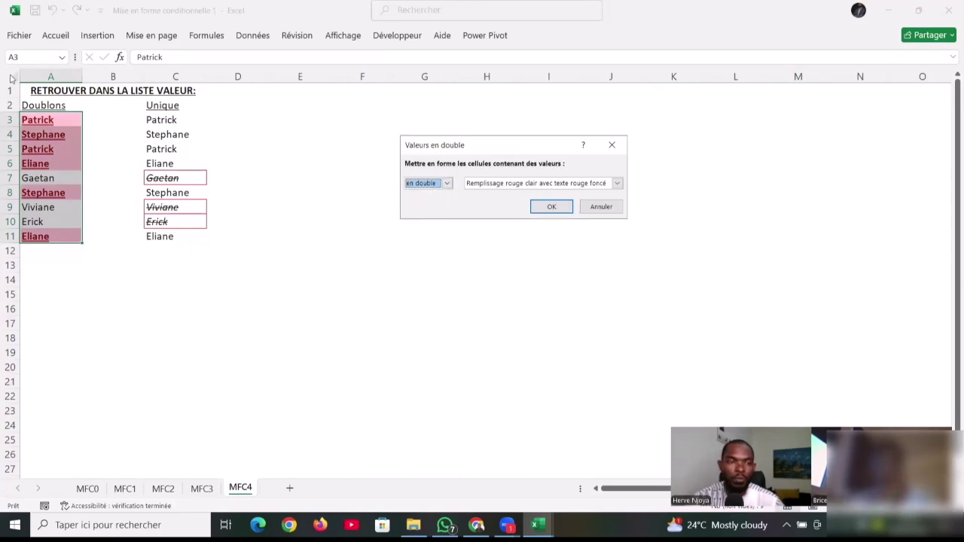
left_click(615, 184)
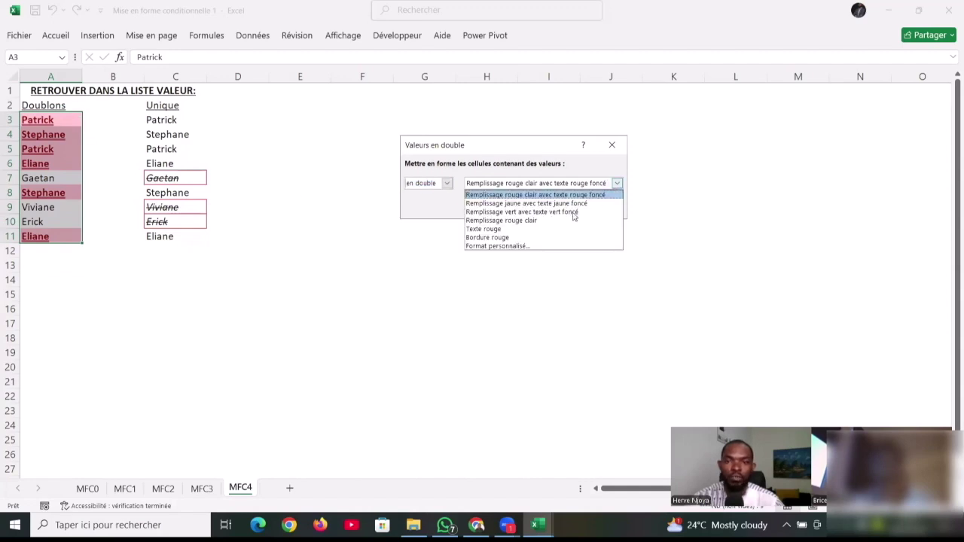
left_click(515, 230)
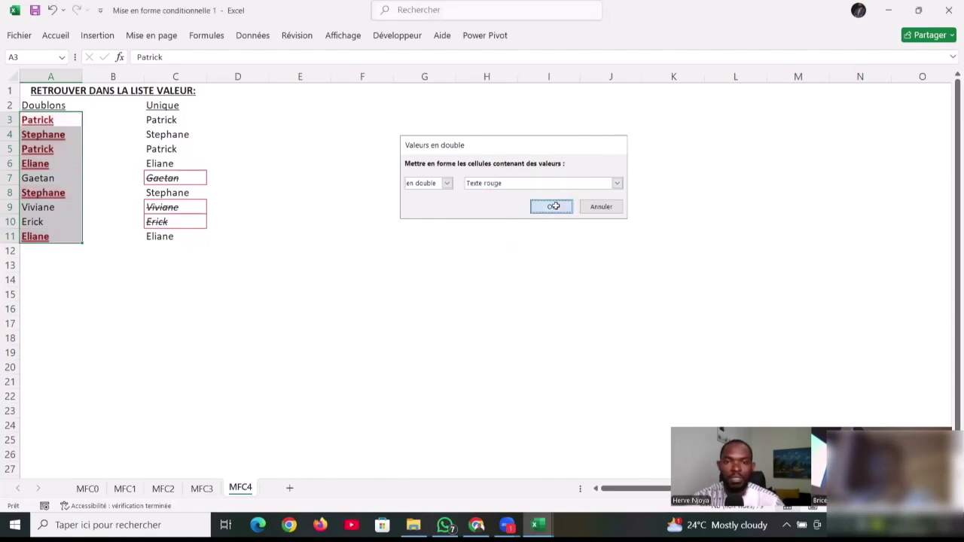
left_click(552, 206)
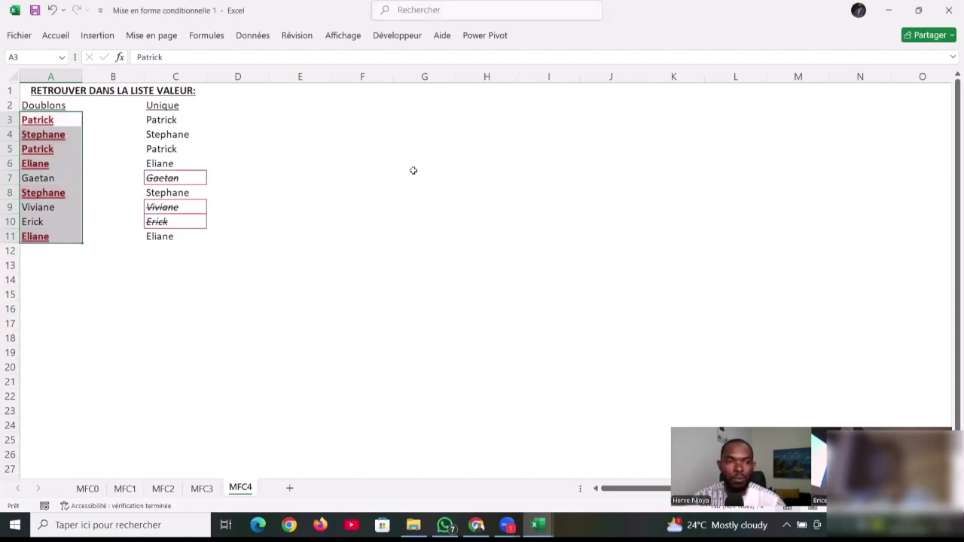
Compare the matching entries in A3 and A5 of the Doublons list
left_click(48, 122)
left_click(48, 153)
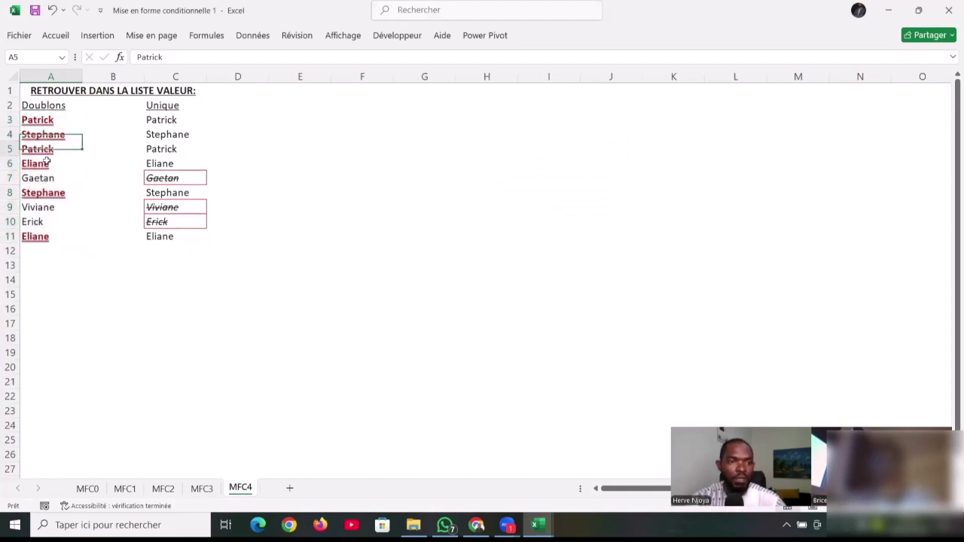
left_click(36, 121)
left_click(36, 150)
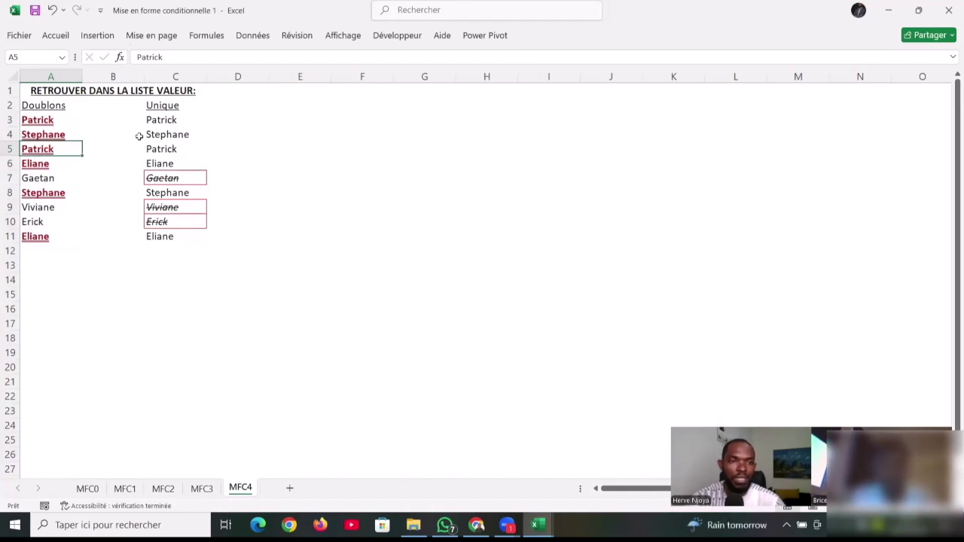
Start a new conditional formatting rule for the Unique list C3:C11 that targets unique values (valeurs uniques)
left_click_drag(151, 118, 171, 232)
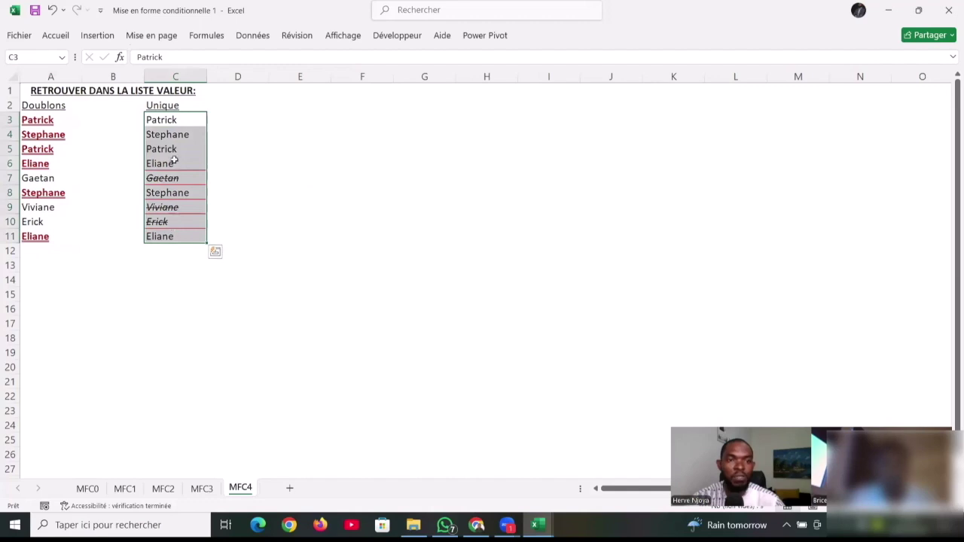
key("alt+o")
key("d")
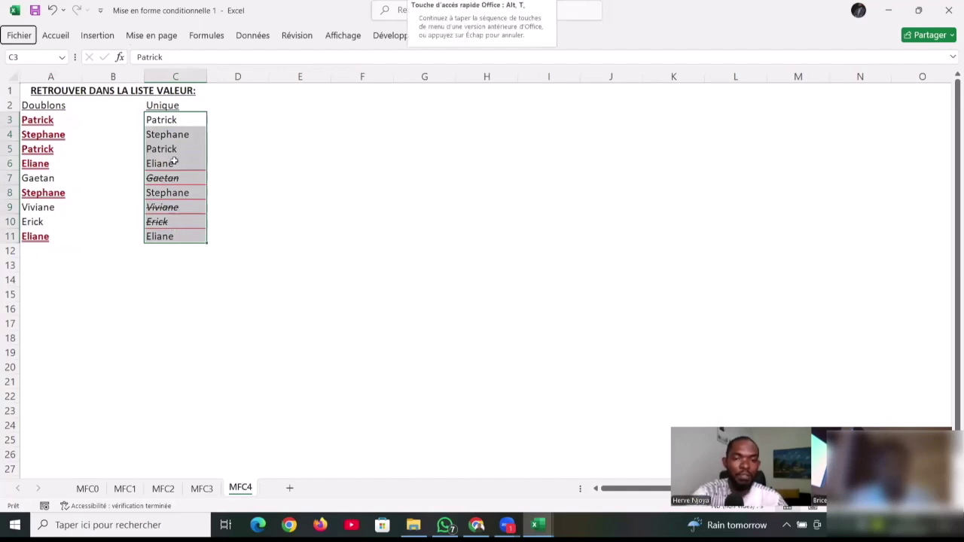
key("alt+n")
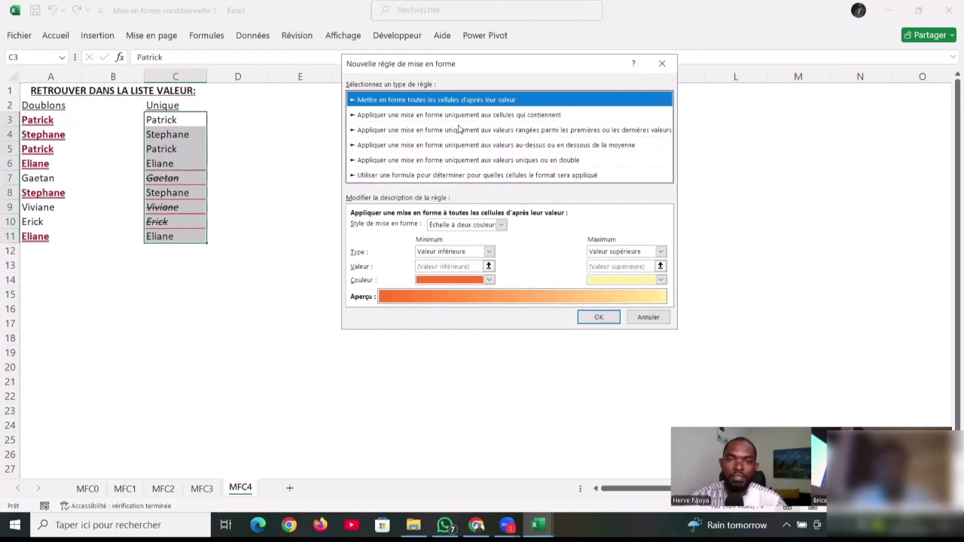
left_click(371, 161)
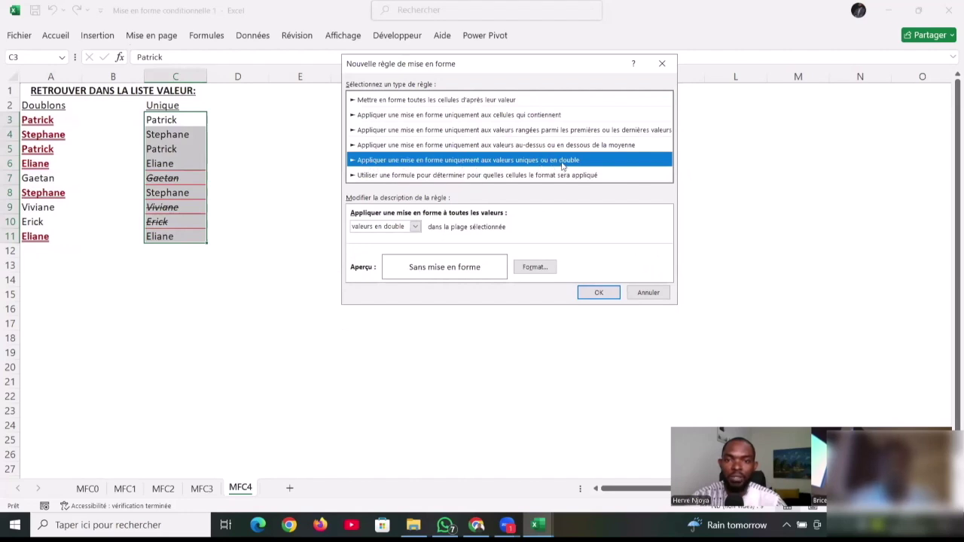
left_click(413, 226)
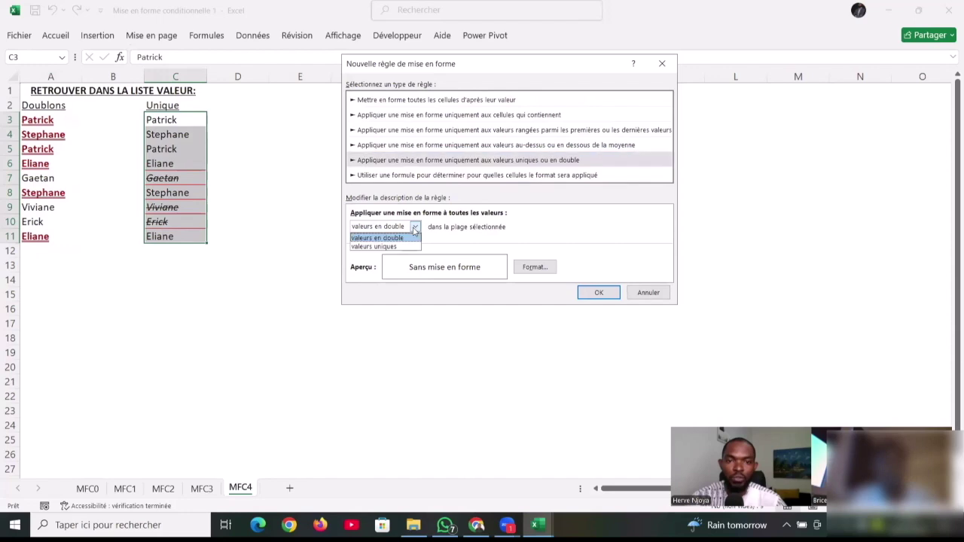
left_click(393, 247)
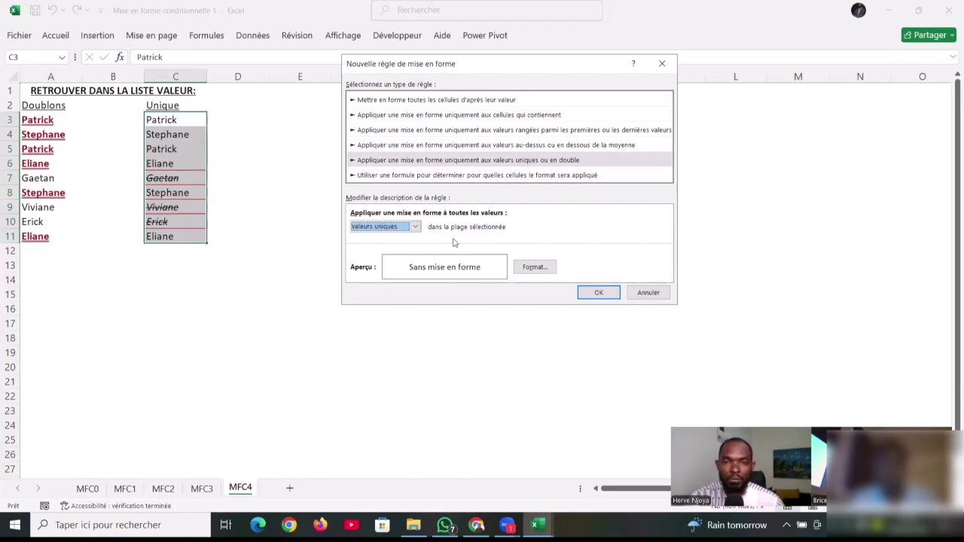
Give the unique-values rule bold text (Gras), a light cream fill and red as the border line color, and apply it to C3:C11
left_click(520, 270)
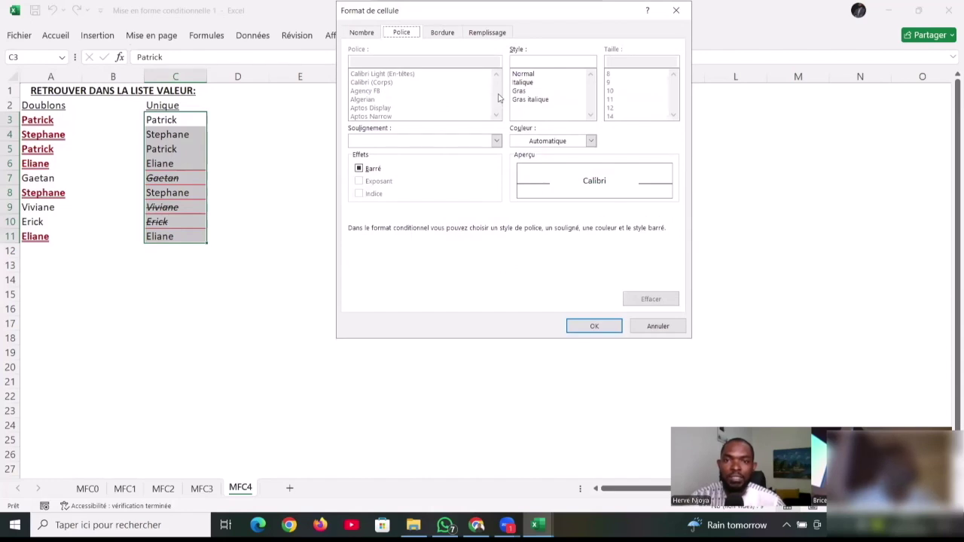
left_click(519, 91)
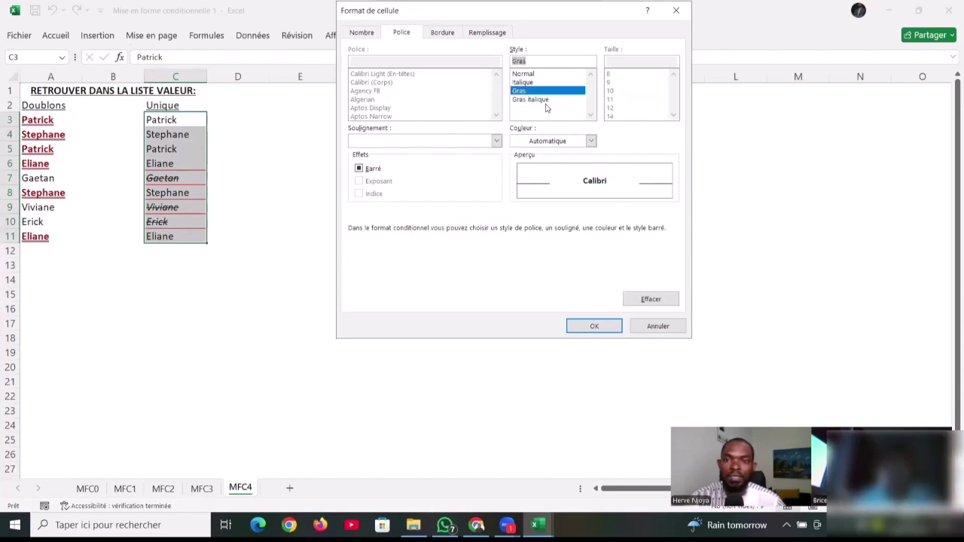
left_click(487, 34)
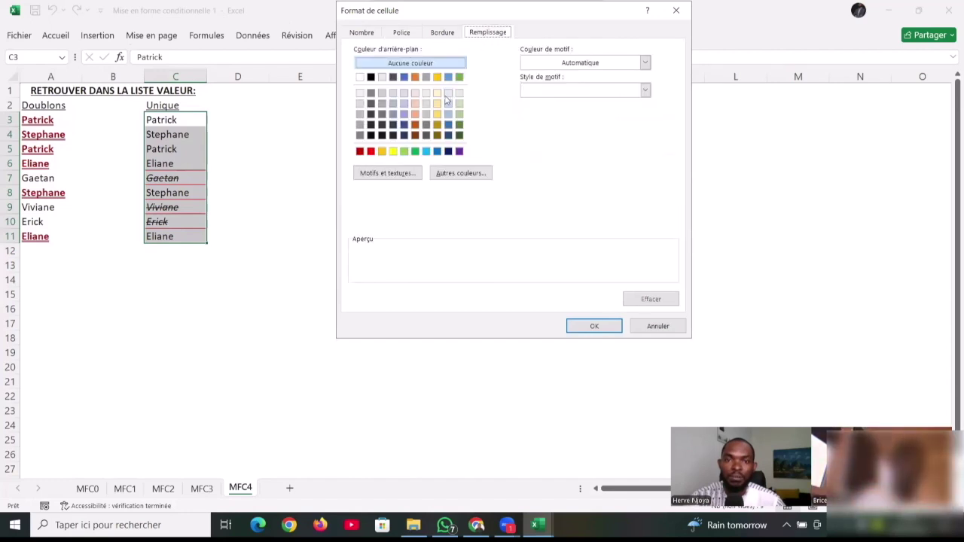
left_click(445, 33)
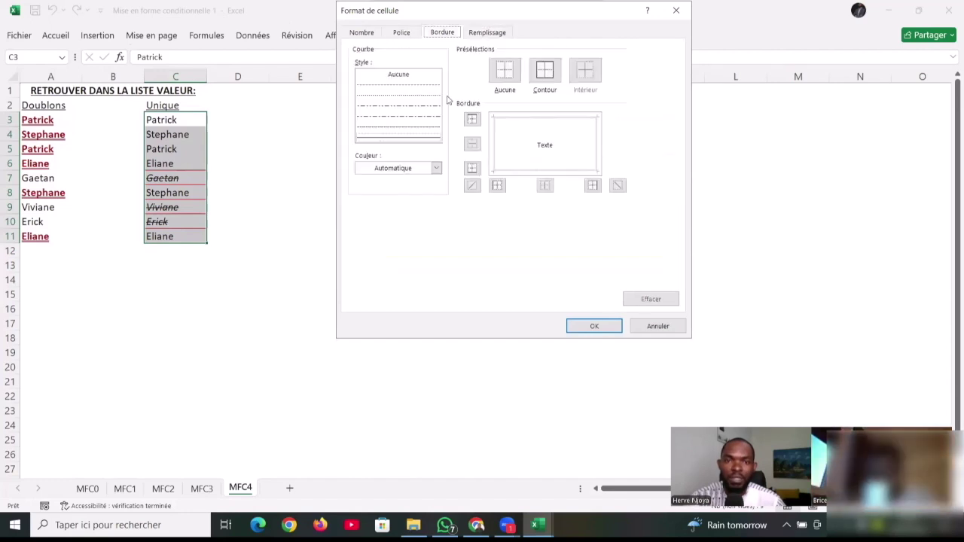
left_click(422, 169)
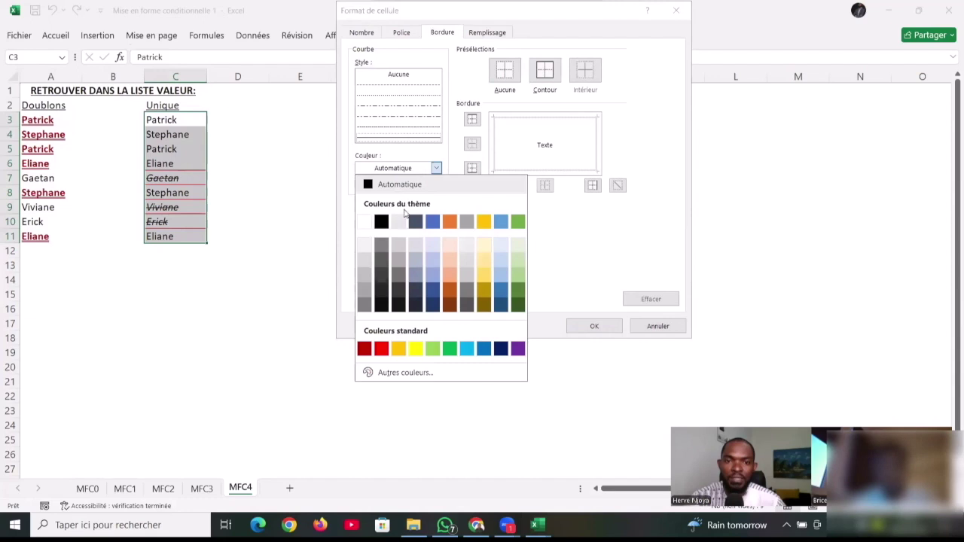
left_click(381, 348)
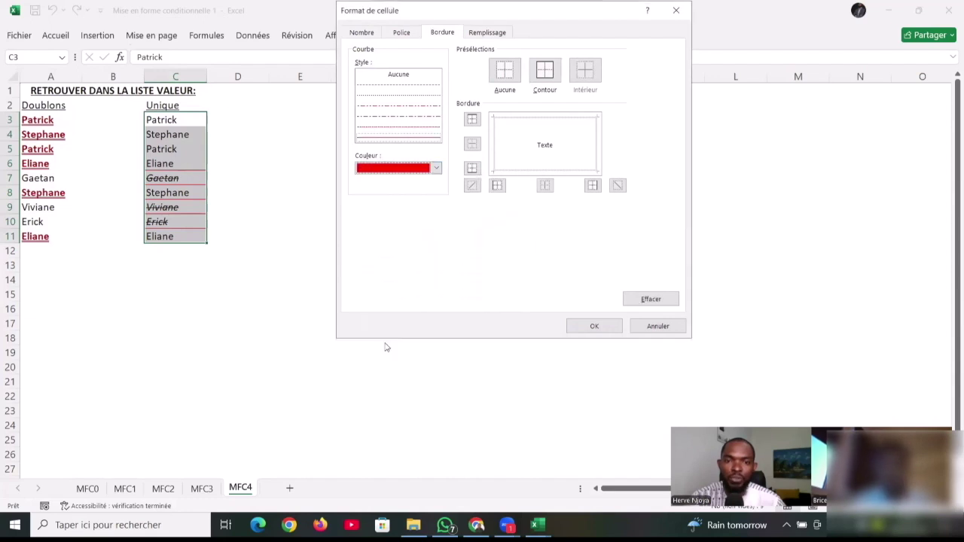
left_click(578, 325)
left_click(591, 293)
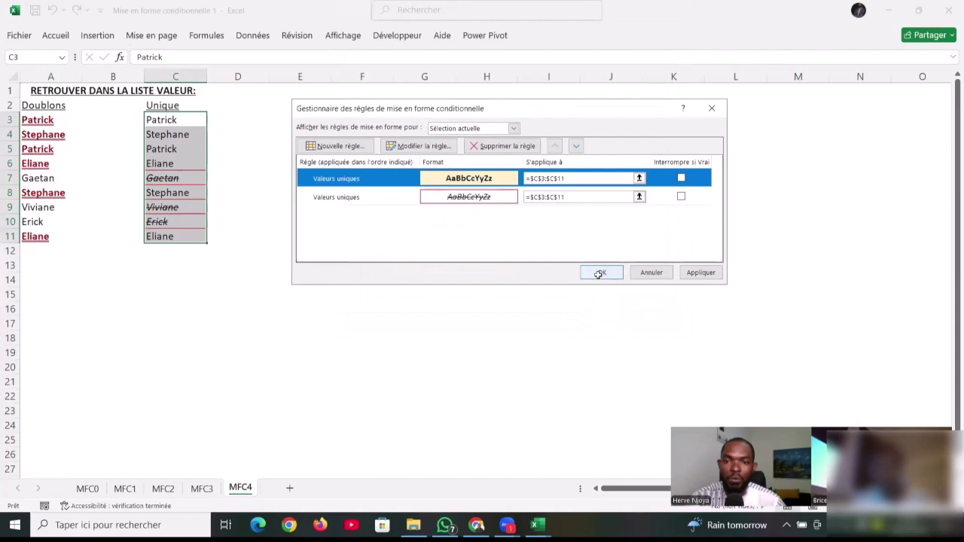
left_click(599, 273)
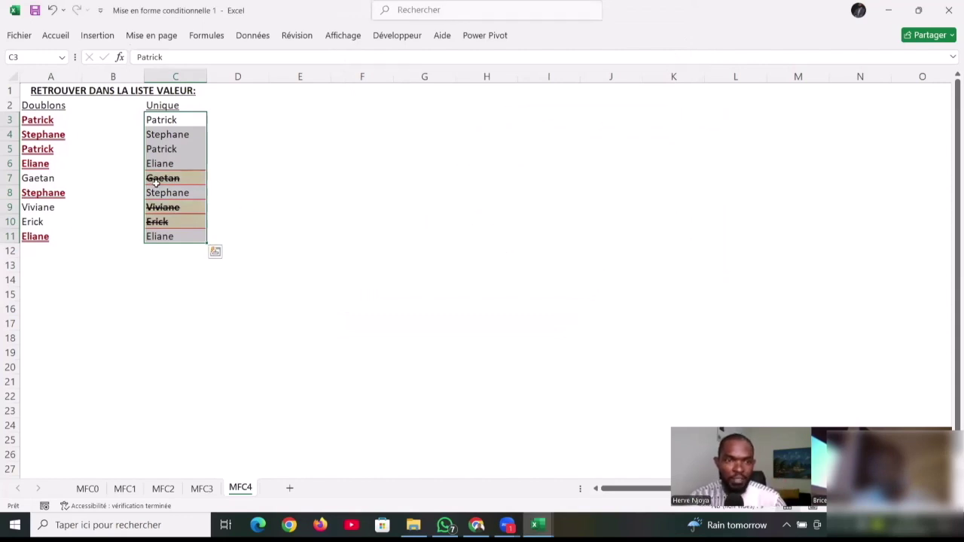
Check the highlighted unique entries in C7, C9 and C10 of the Unique list
left_click(155, 180)
left_click(156, 209)
left_click(158, 224)
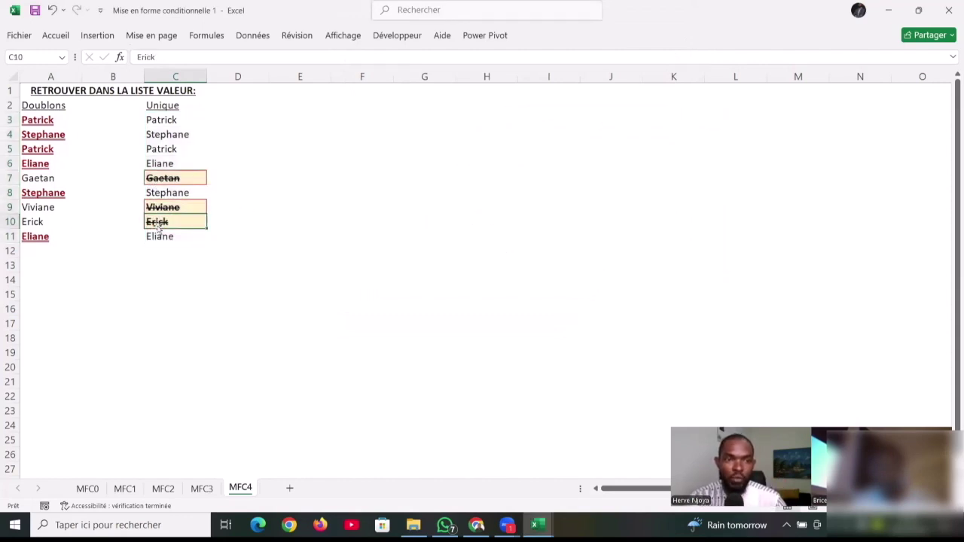